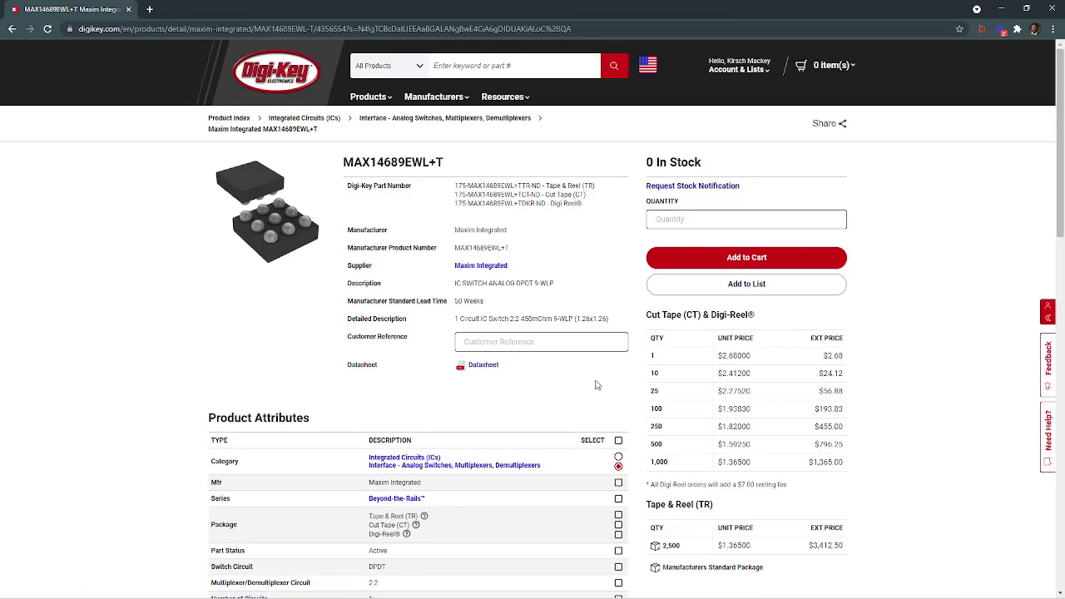
# Step: Switch from the Digi-Key product page in Chrome to the Altium Designer Example project
pyautogui.click(569, 588)
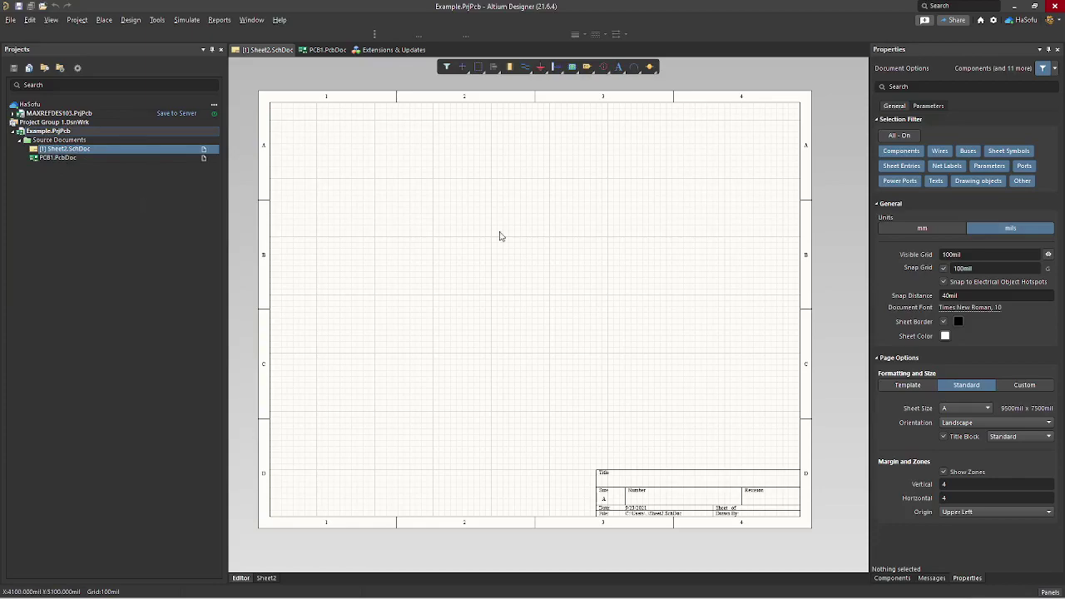
# Step: Show the Components panel and browse the board's library parts beside Sheet2
pyautogui.click(1051, 591)
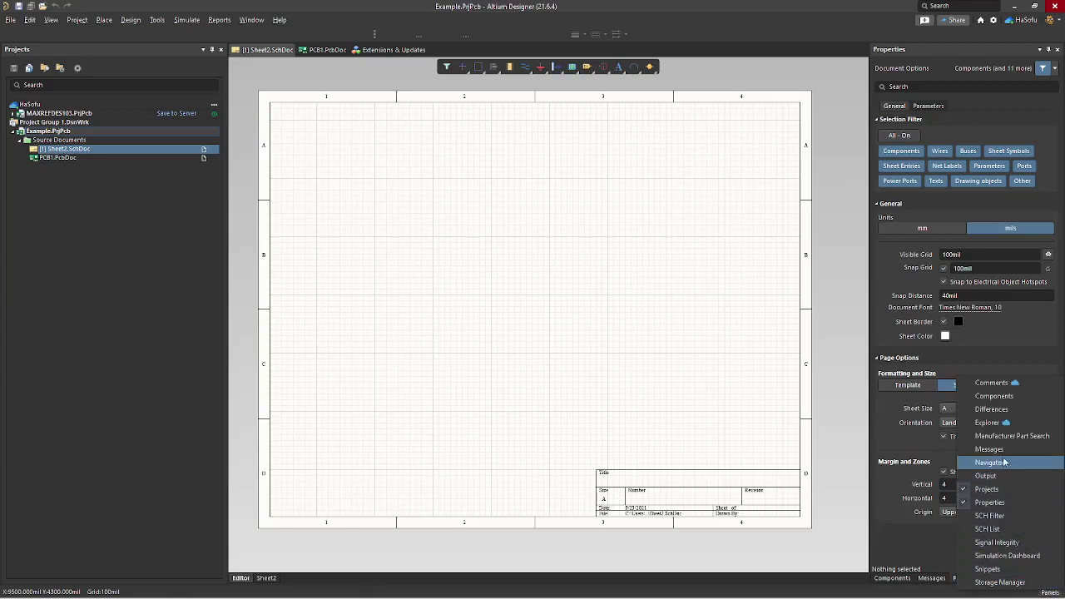
pyautogui.click(999, 396)
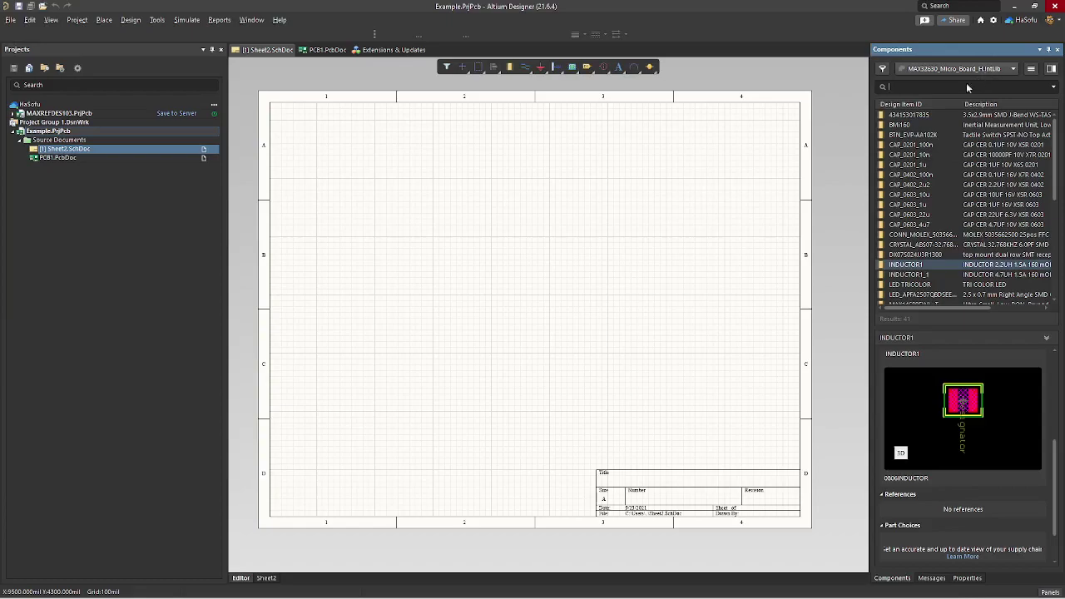
pyautogui.click(934, 127)
pyautogui.scroll(-5, 932, 233)
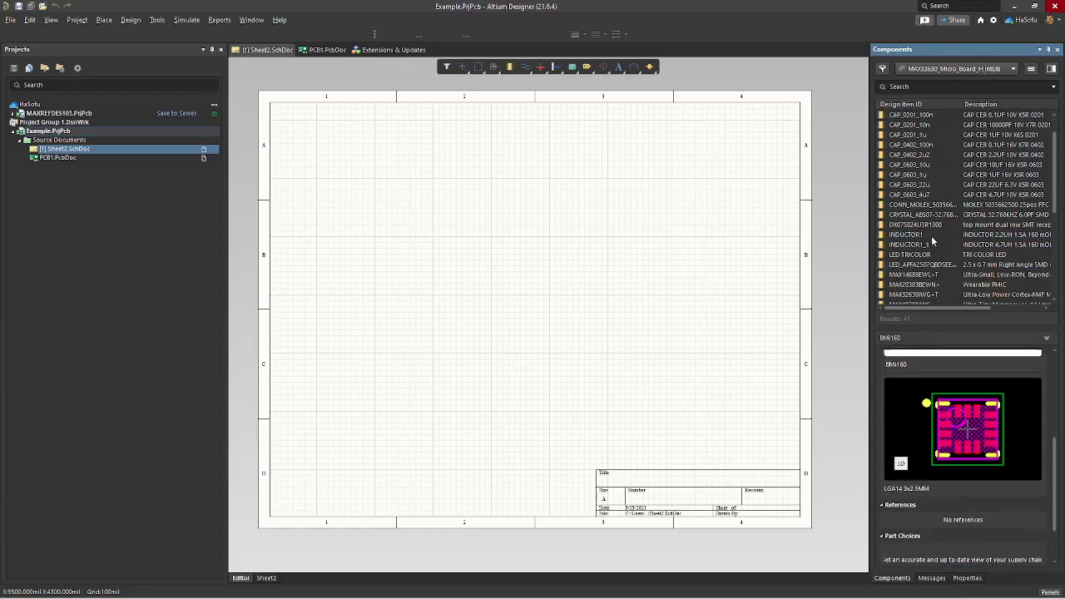
pyautogui.scroll(-3, 925, 234)
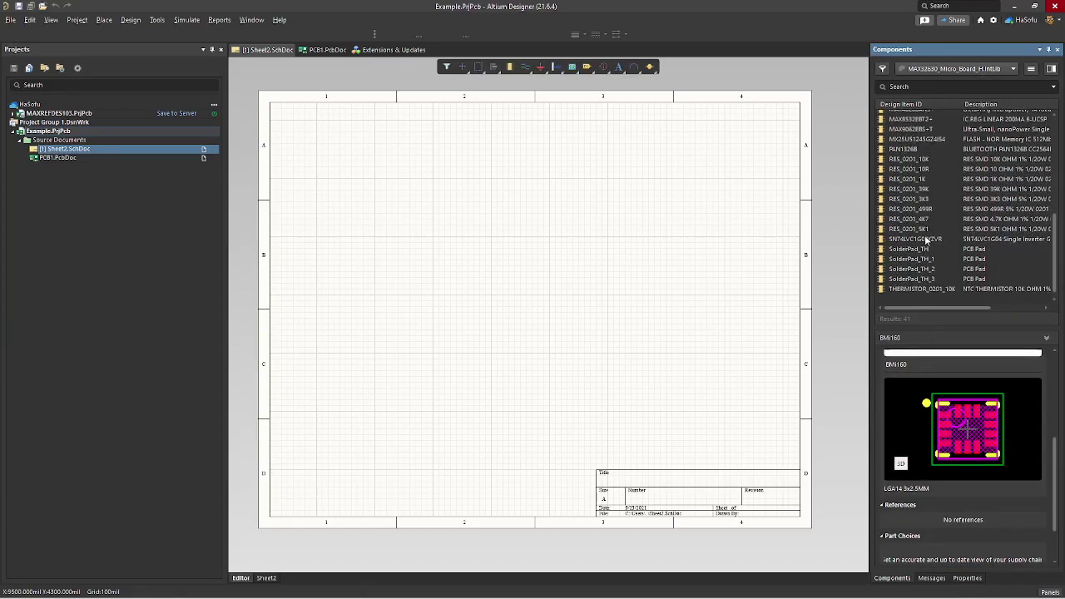
# Step: Place a trial RES_0201_3K3 resistor on Sheet2, then delete it
pyautogui.click(928, 199)
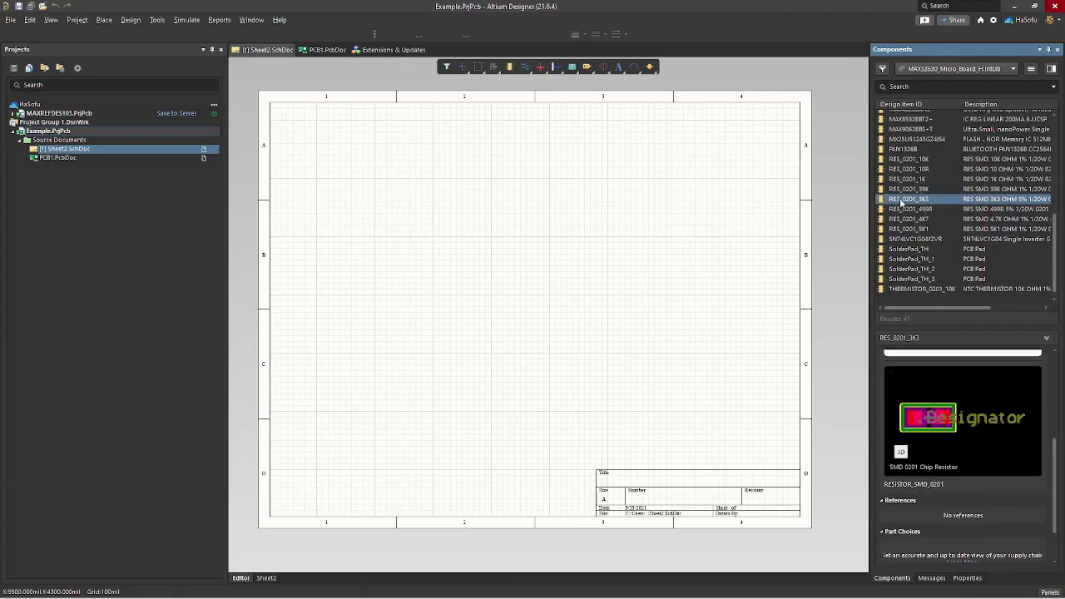
pyautogui.moveTo(909, 199); pyautogui.dragTo(497, 200)
pyautogui.click(526, 196)
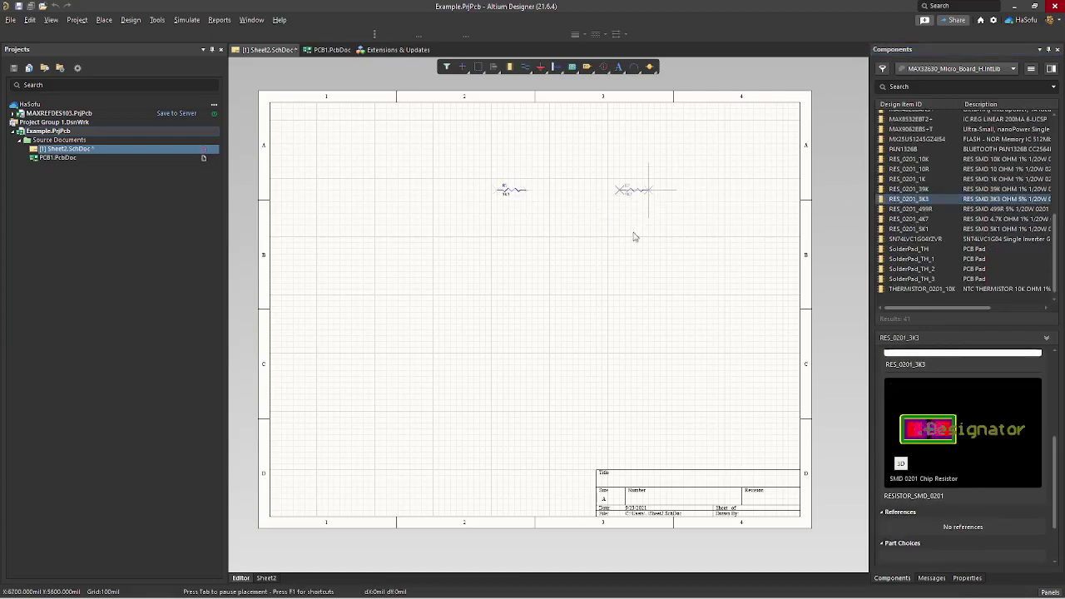
pyautogui.press('Escape')
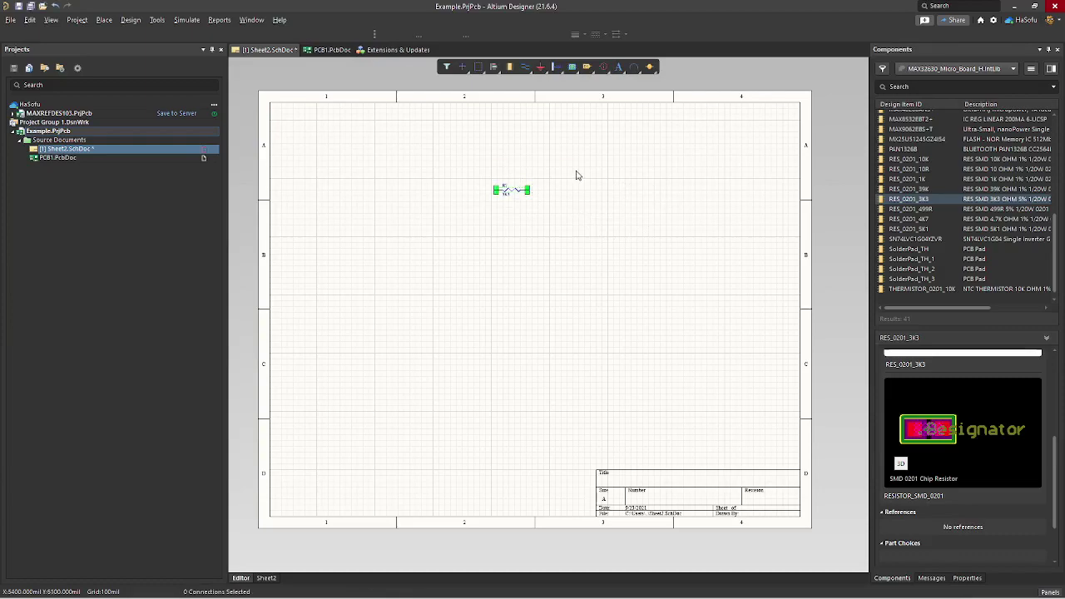
pyautogui.press('Delete')
# Step: Add a new Schematic Library to the Example.PrjPcb project
pyautogui.rightClick(64, 133)
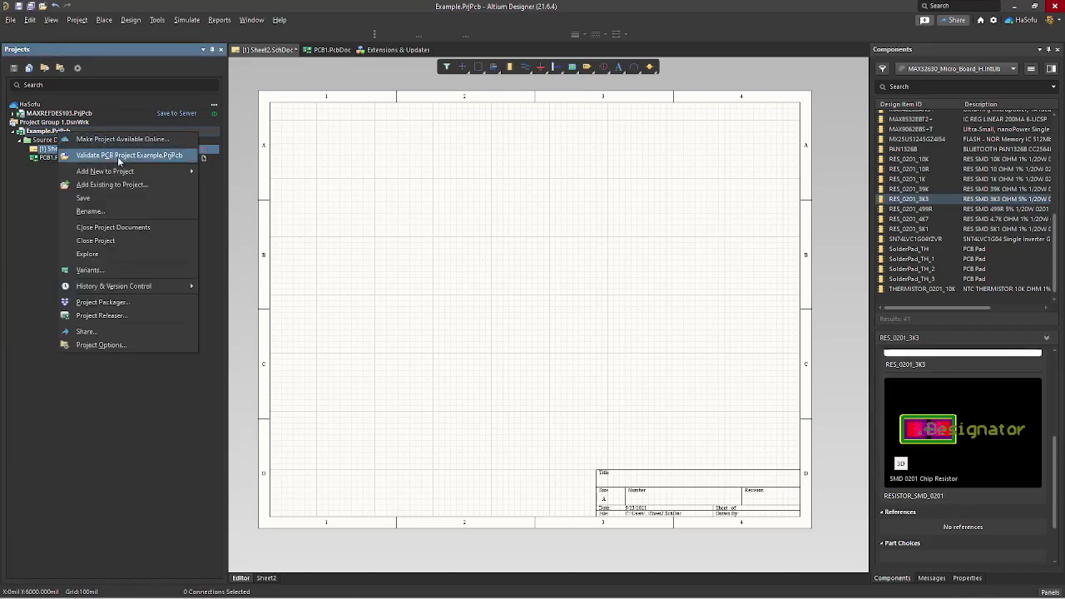
pyautogui.moveTo(128, 171)
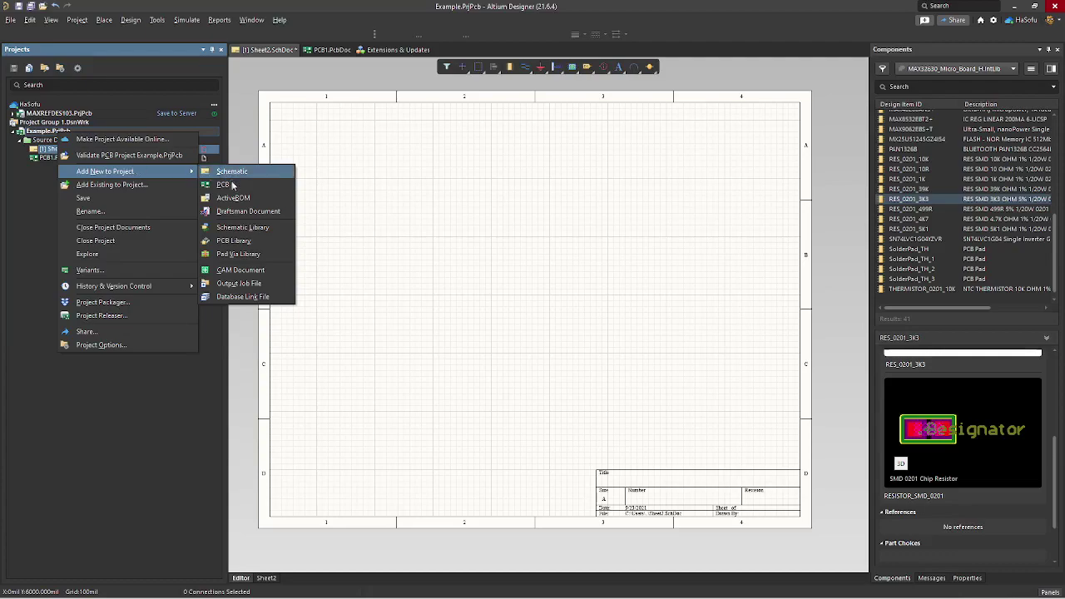
pyautogui.click(241, 226)
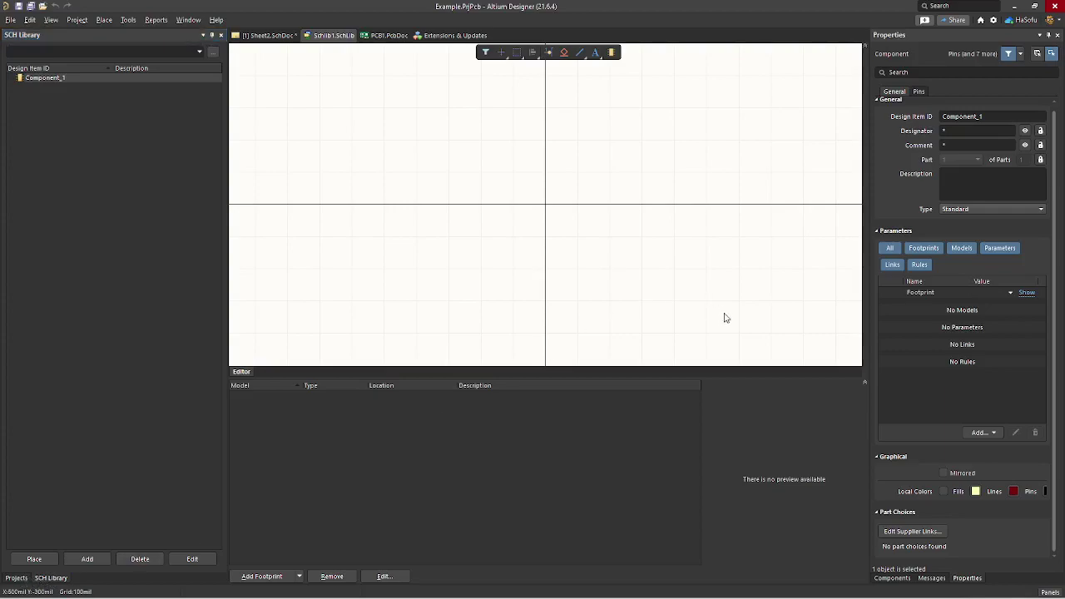
# Step: Move the Schlib1.SchLib tab to the first position in the document tab bar
pyautogui.click(1049, 592)
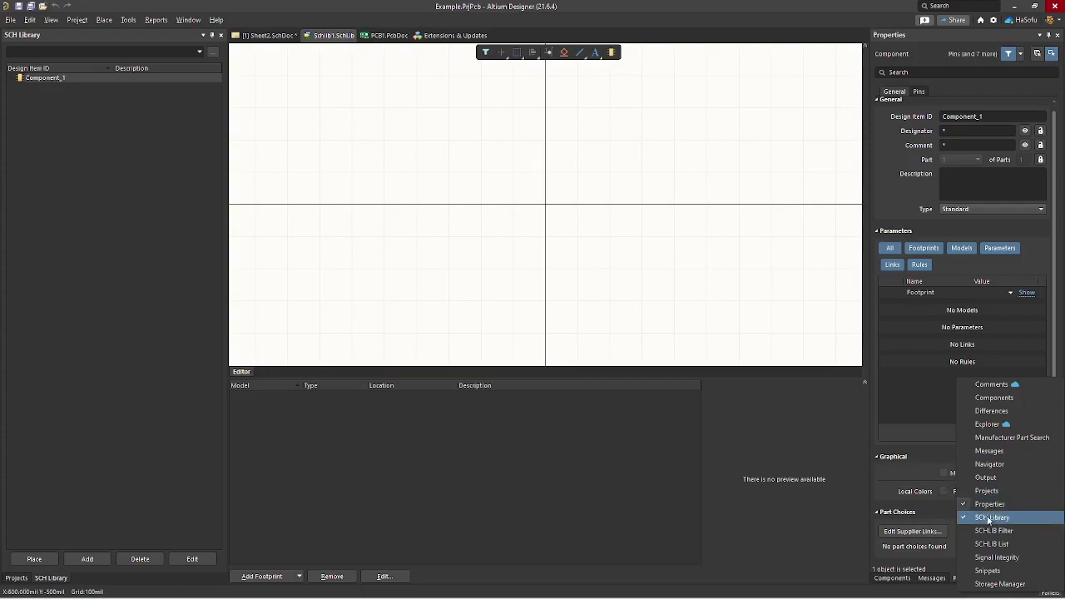
pyautogui.click(477, 299)
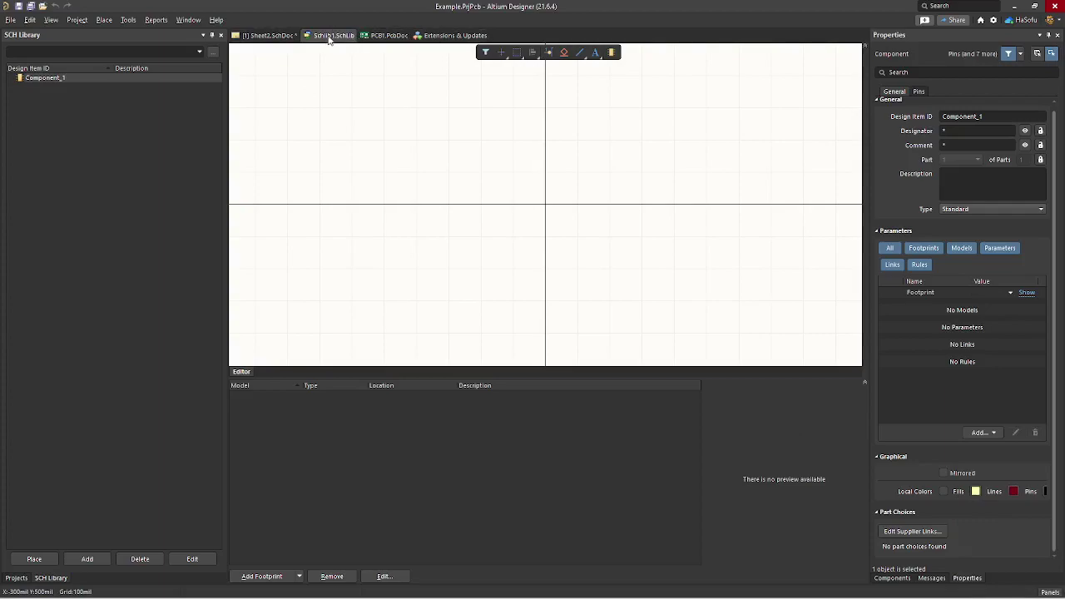
pyautogui.moveTo(333, 39); pyautogui.dragTo(283, 43)
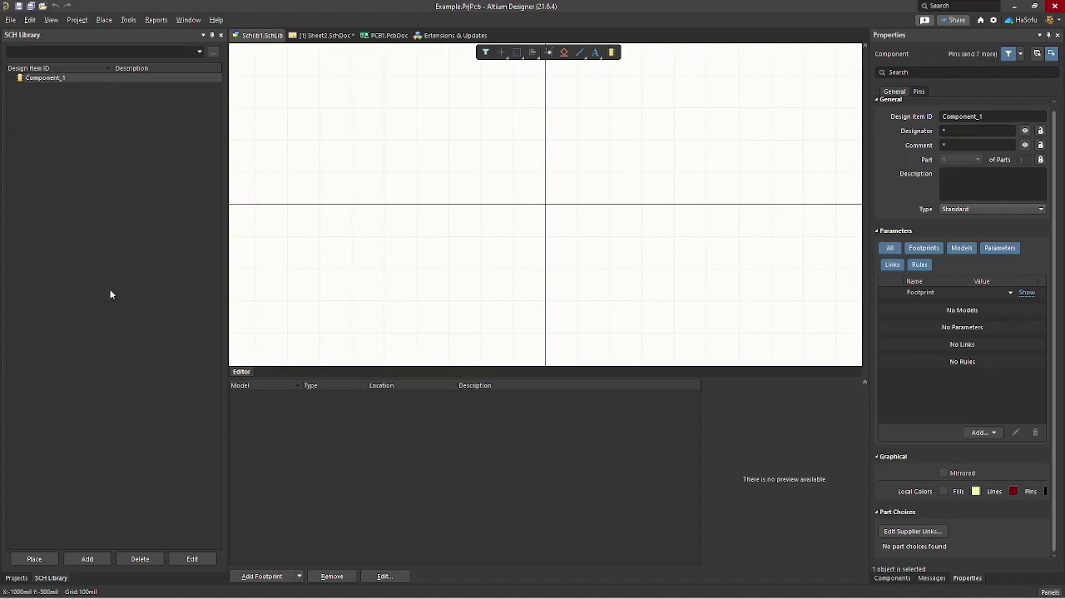
# Step: Create Component_2 and Component_3 in Schlib1.SchLib with Tools > New Component
pyautogui.click(90, 112)
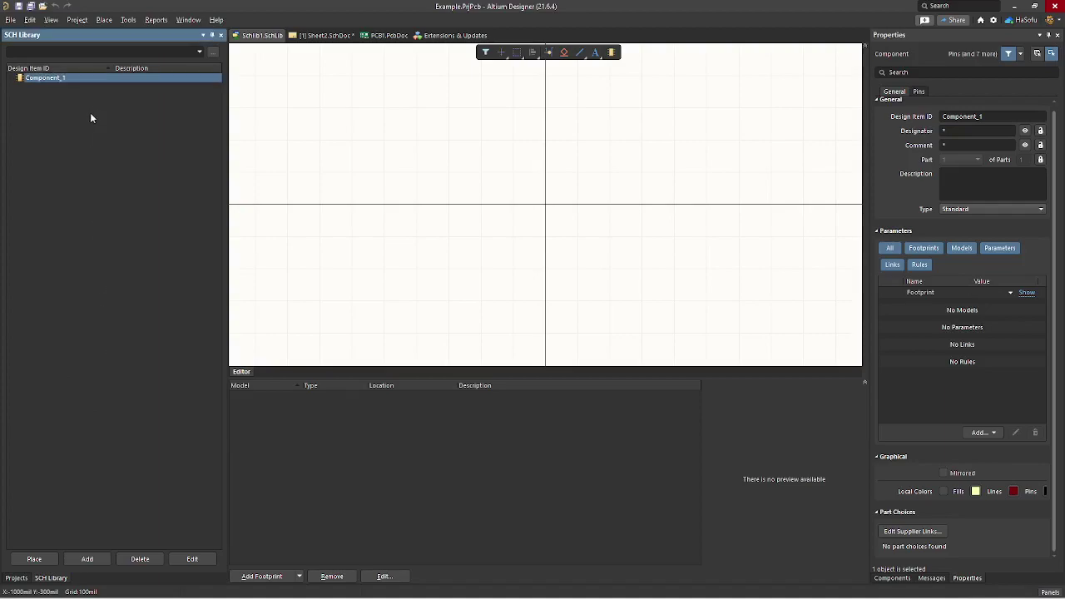
pyautogui.click(129, 20)
pyautogui.click(167, 30)
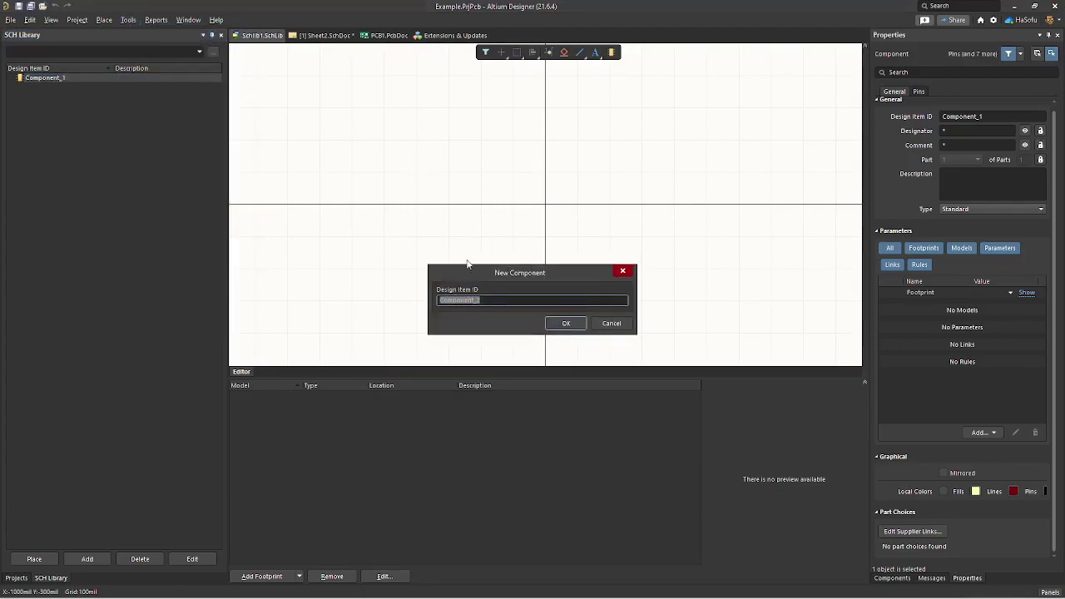
pyautogui.click(557, 325)
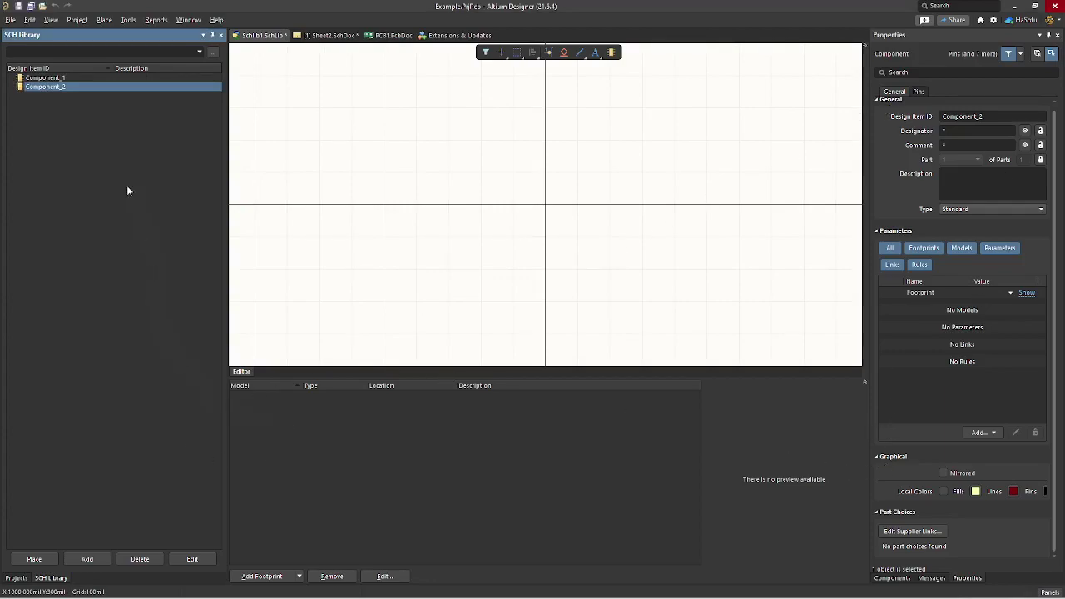
pyautogui.click(129, 20)
pyautogui.click(158, 30)
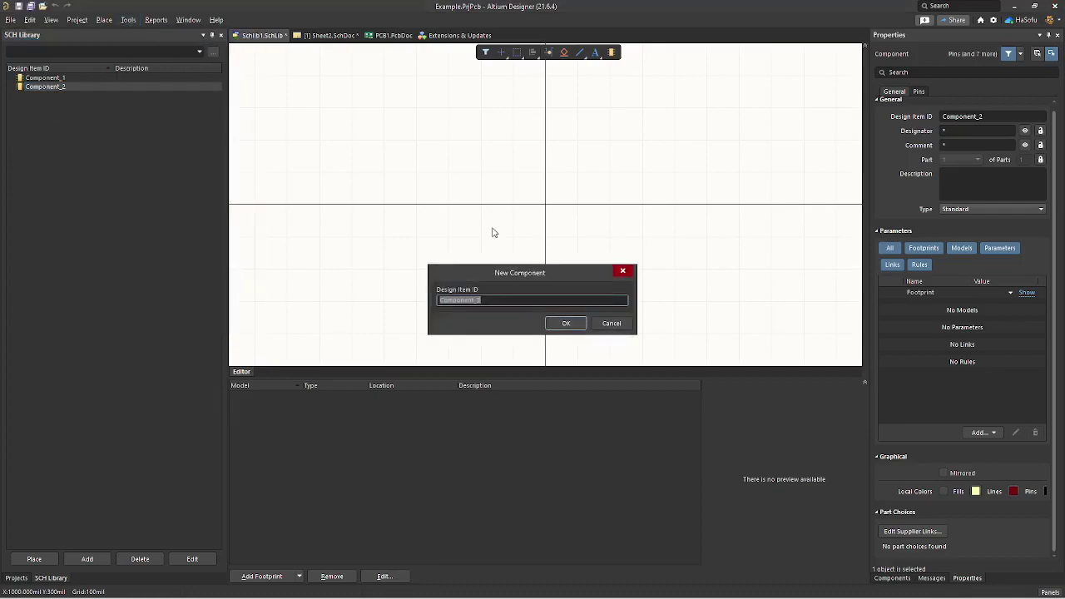
pyautogui.click(564, 323)
pyautogui.click(452, 135)
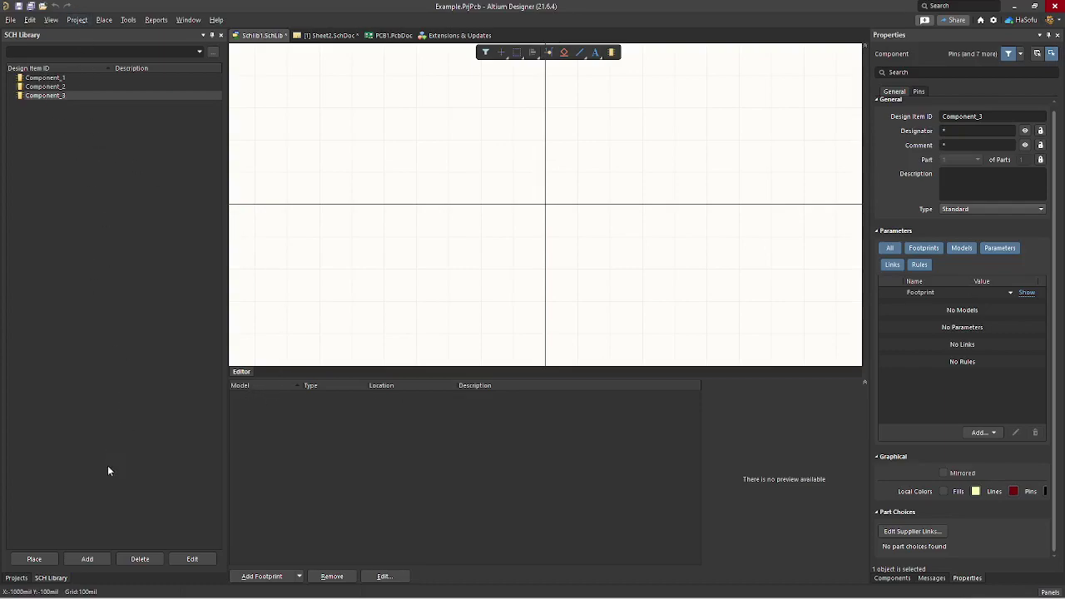
pyautogui.click(62, 87)
# Step: Select Component_1 and start editing its Design Item ID in Properties
pyautogui.click(61, 79)
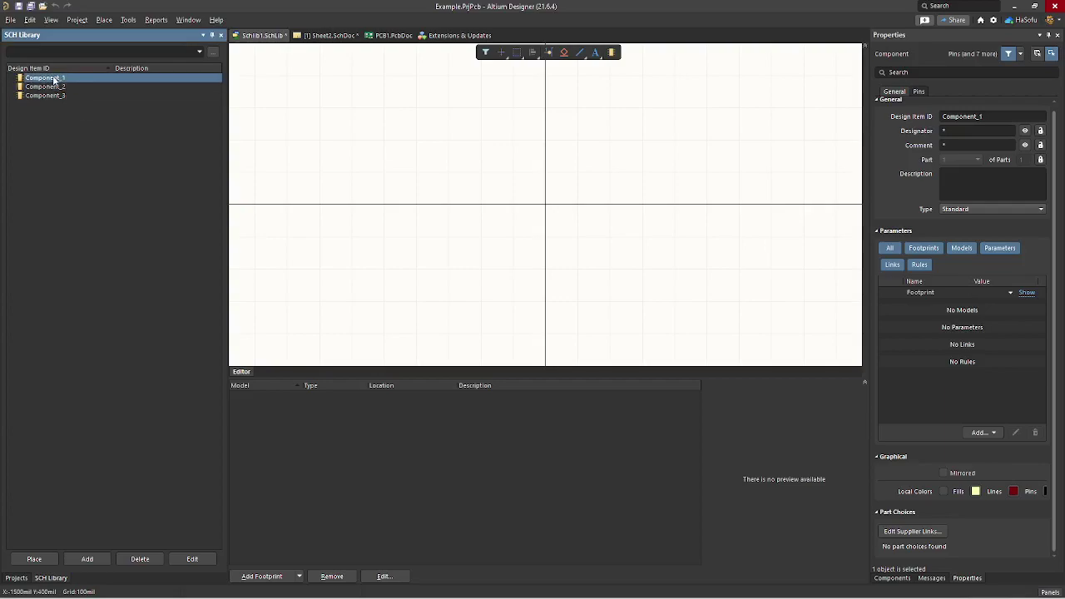
pyautogui.click(188, 560)
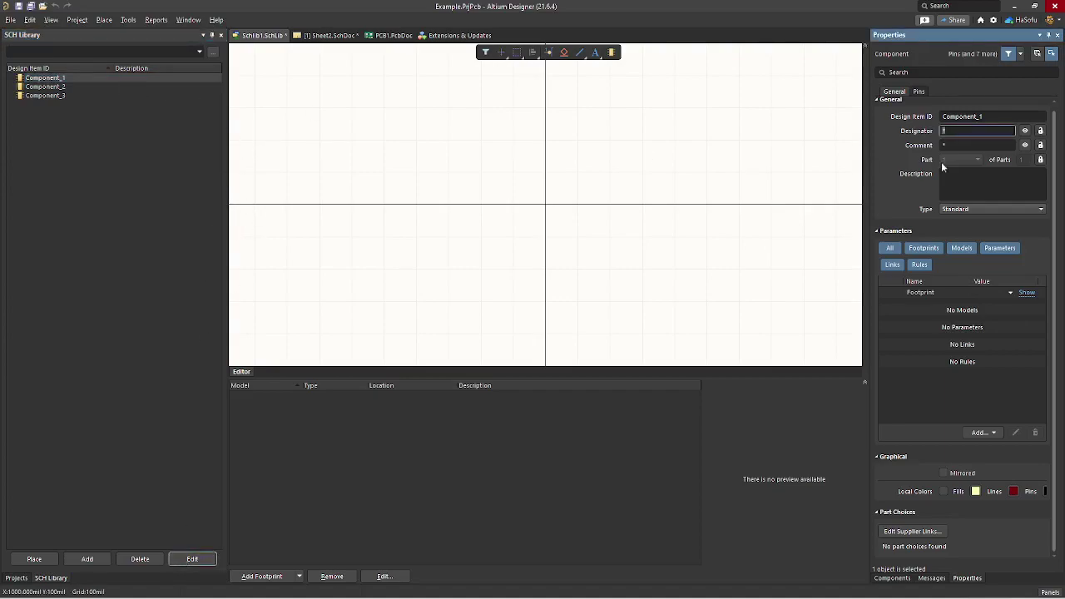
pyautogui.click(967, 118)
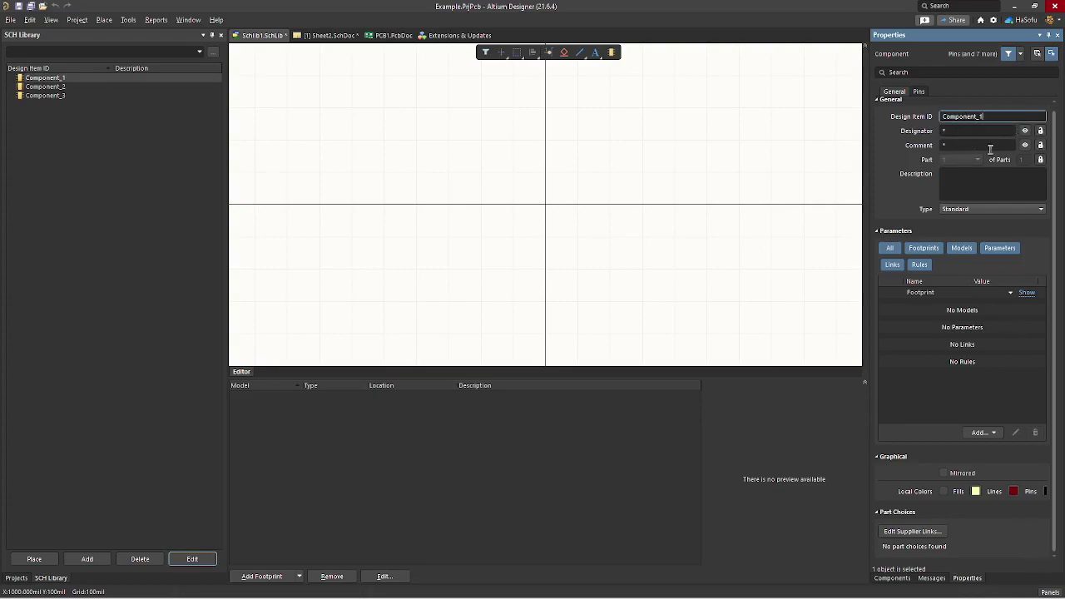
pyautogui.click(1050, 591)
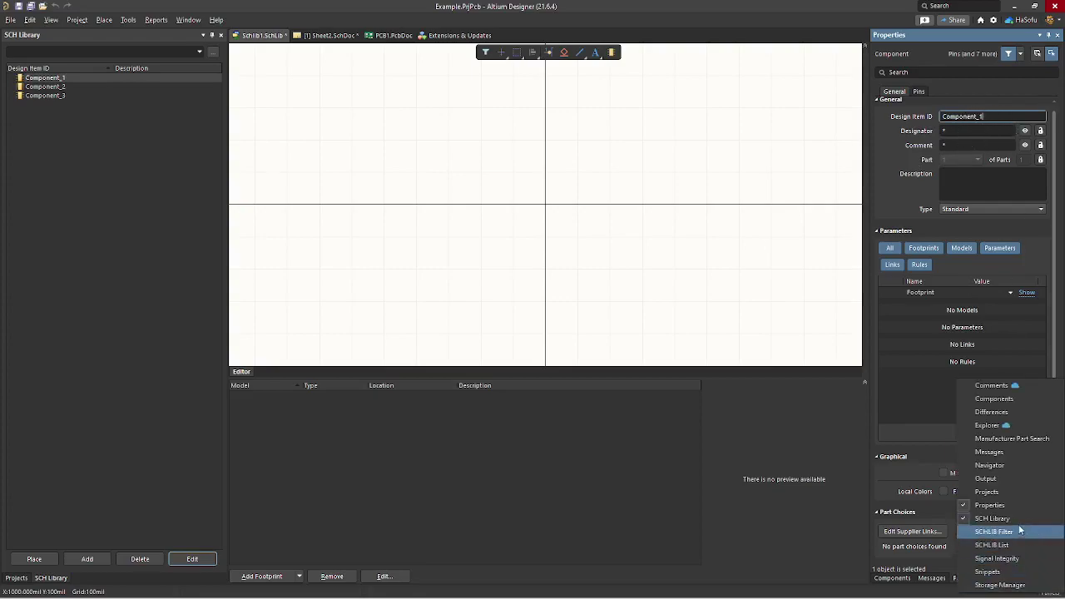
pyautogui.click(907, 344)
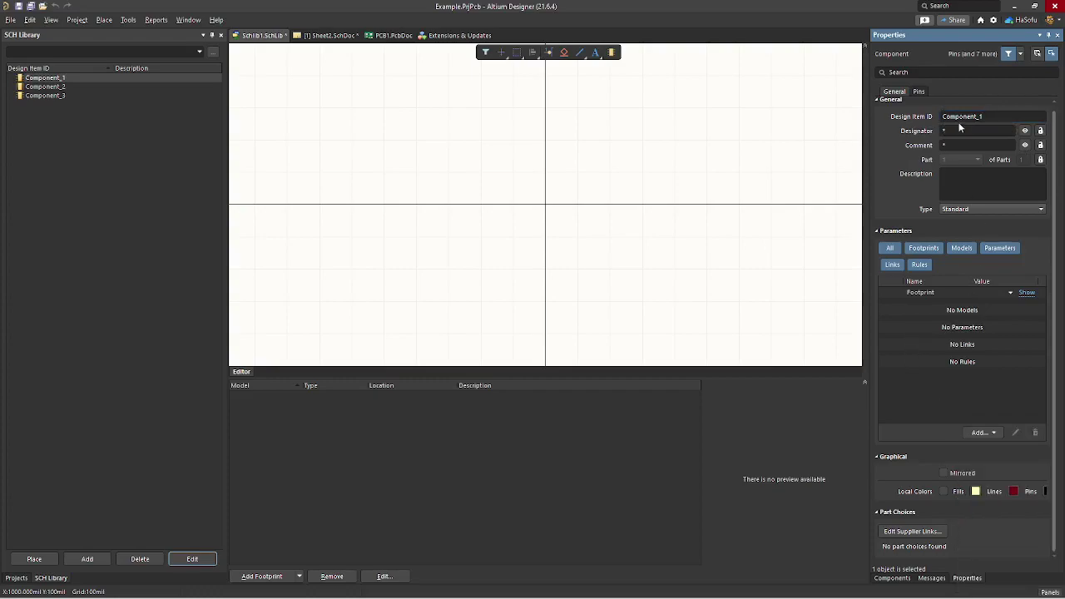
pyautogui.click(1006, 117)
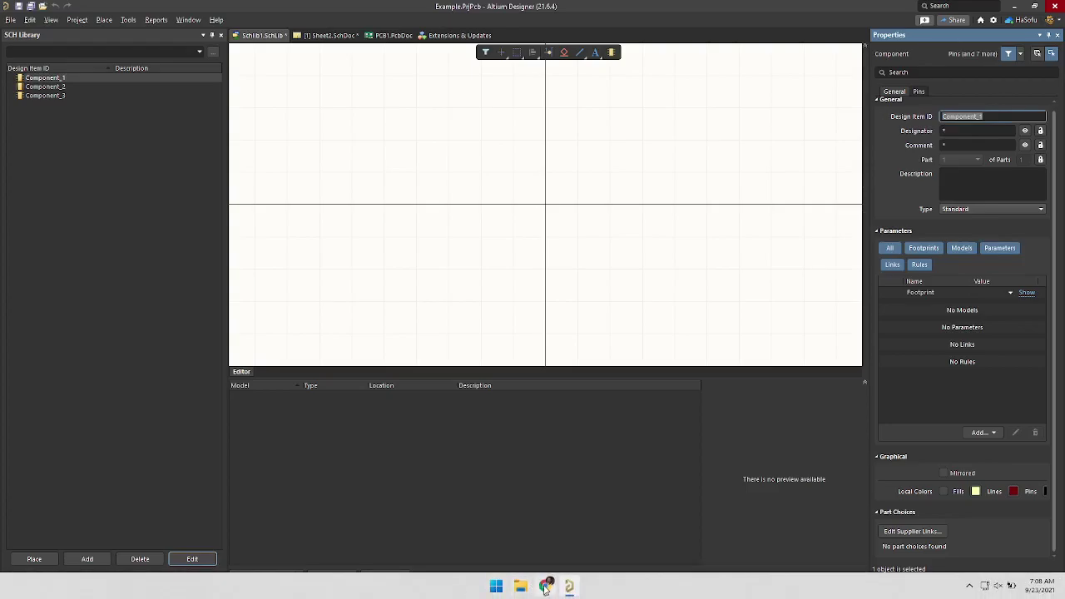
# Step: Set the Design Item ID to MAX14689EWL+T, copied from the Digi-Key page
pyautogui.click(545, 595)
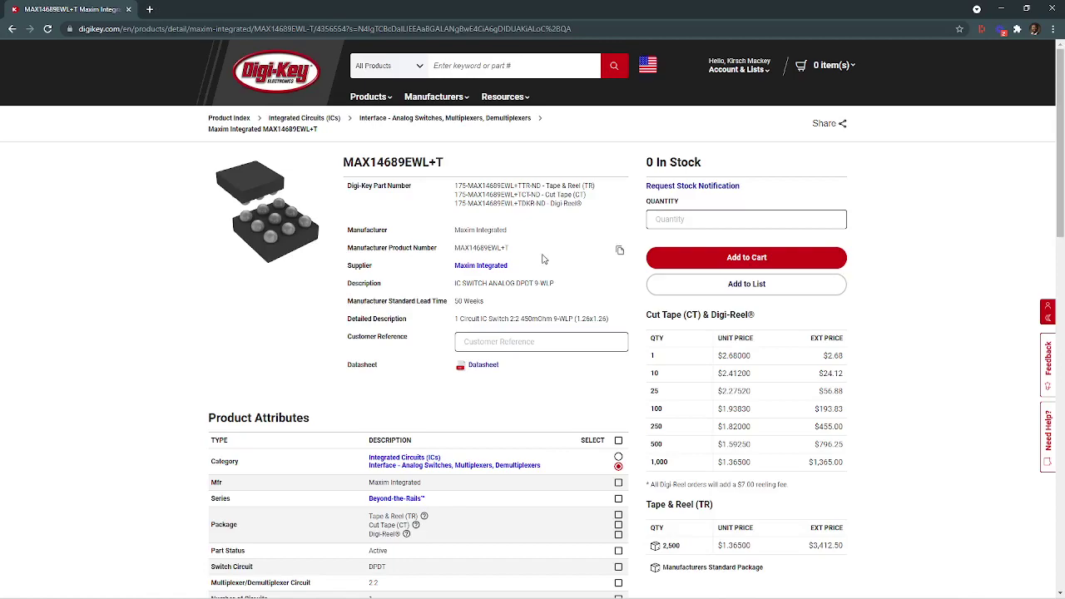
pyautogui.click(619, 252)
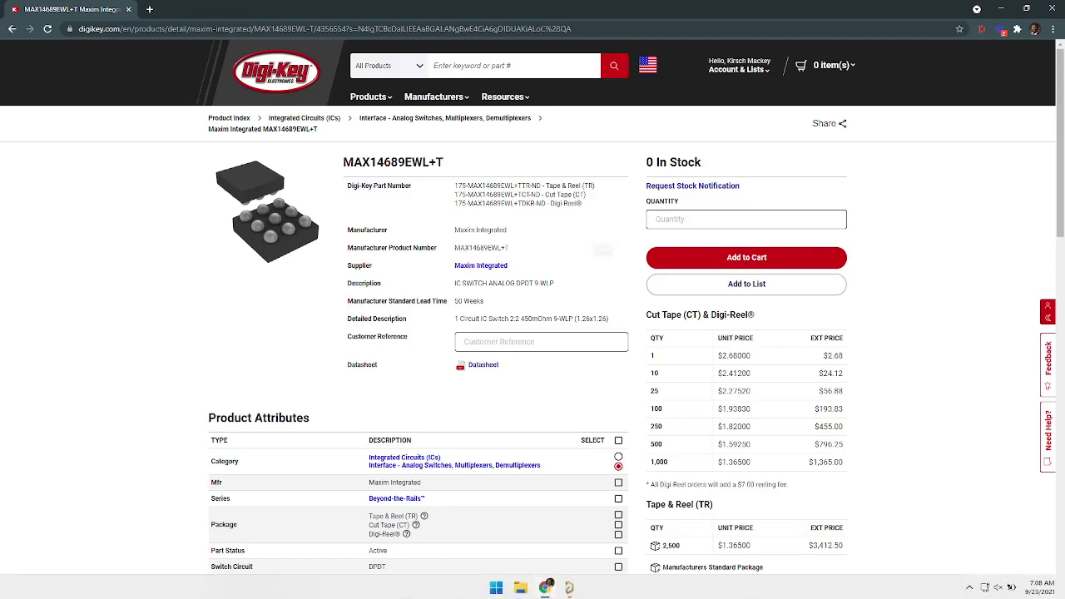
pyautogui.click(569, 586)
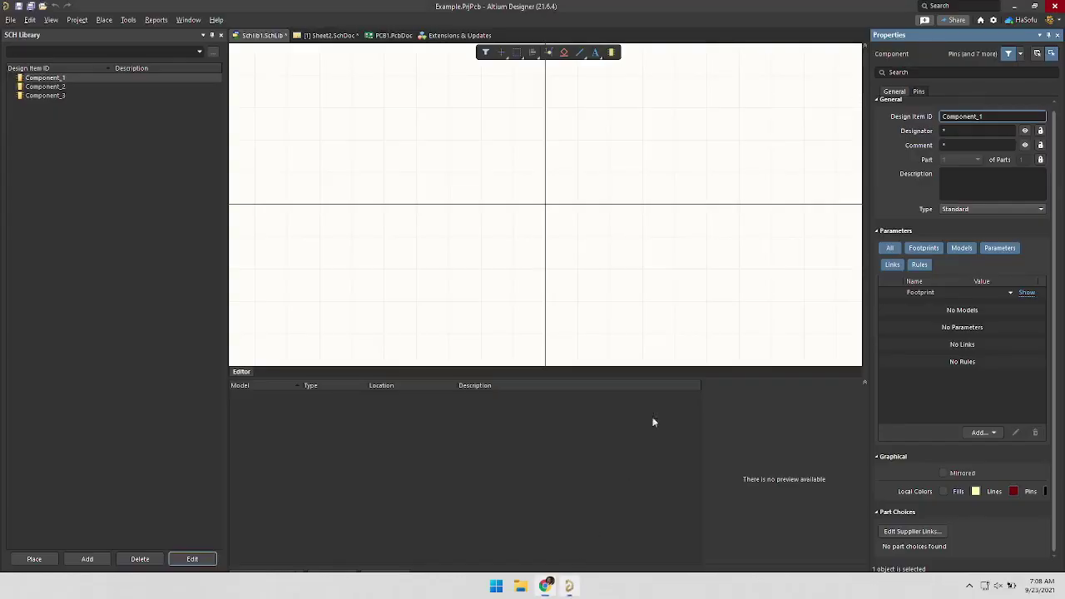
pyautogui.rightClick(994, 121)
pyautogui.moveTo(986, 116); pyautogui.dragTo(913, 116)
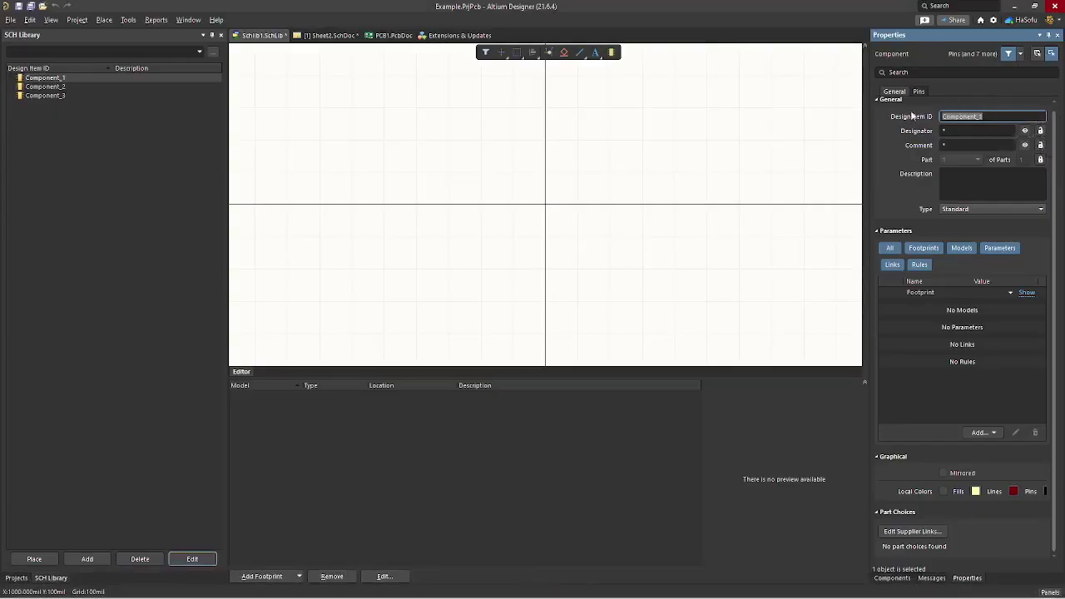
pyautogui.hotkey('ctrl', 'v')
pyautogui.press('Return')
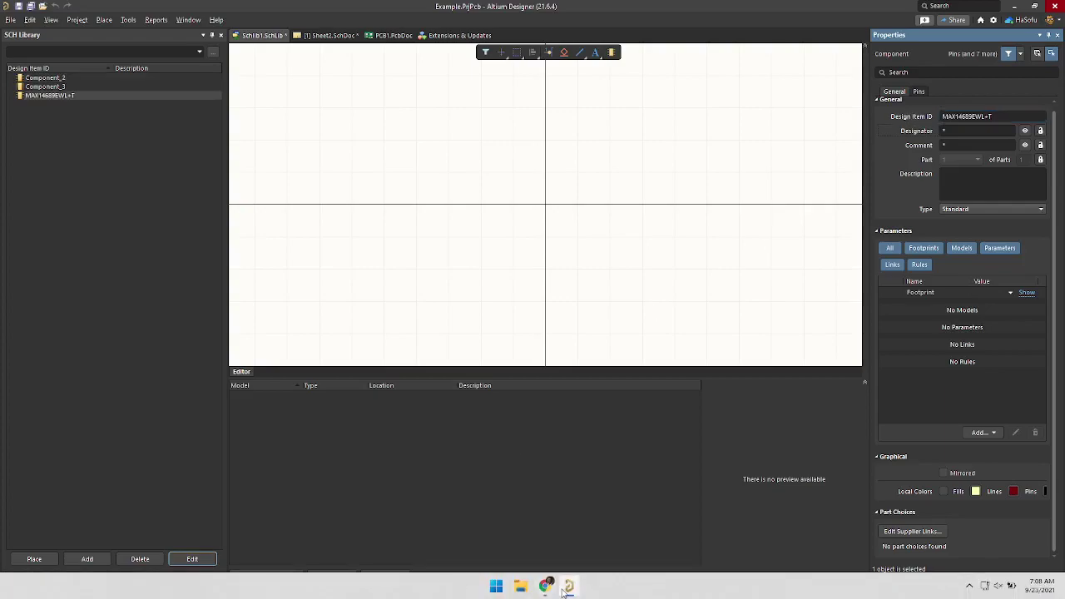
# Step: Replace the Design Item ID with the copied Digi-Key description
pyautogui.click(545, 585)
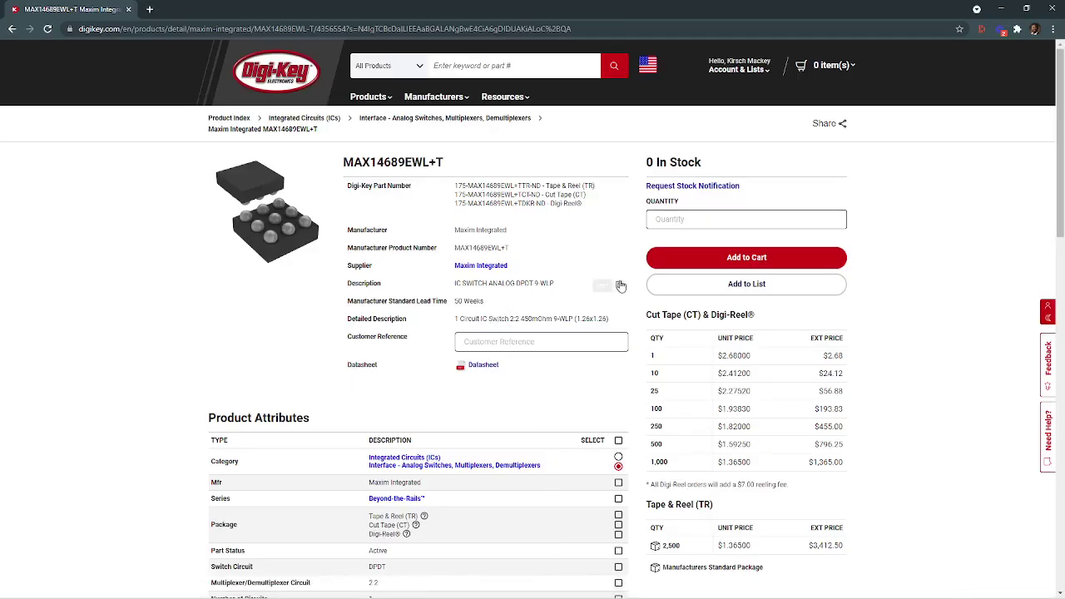
pyautogui.click(569, 587)
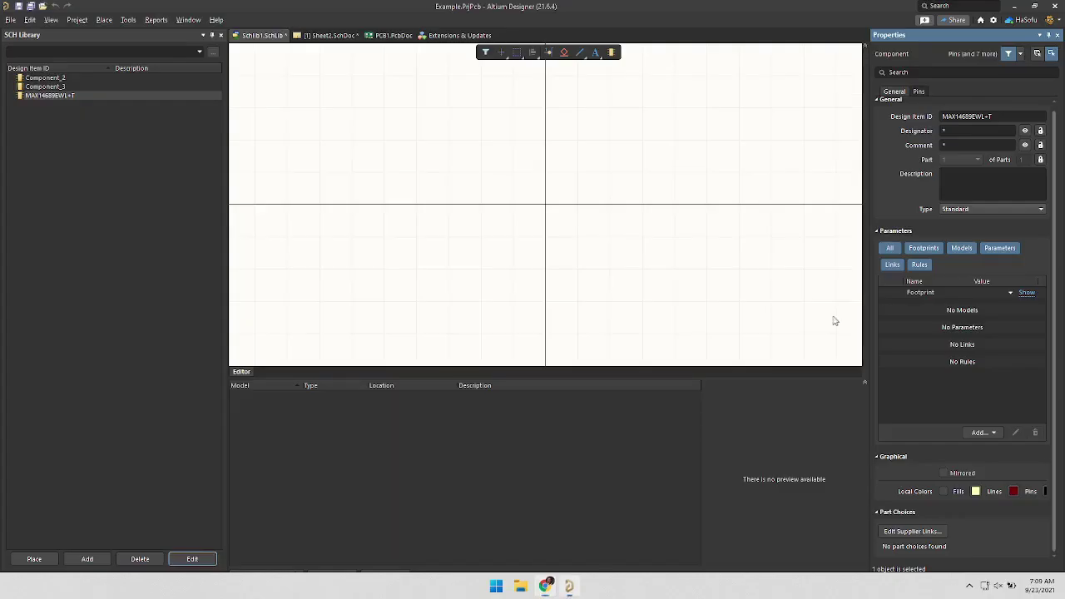
pyautogui.click(1004, 114)
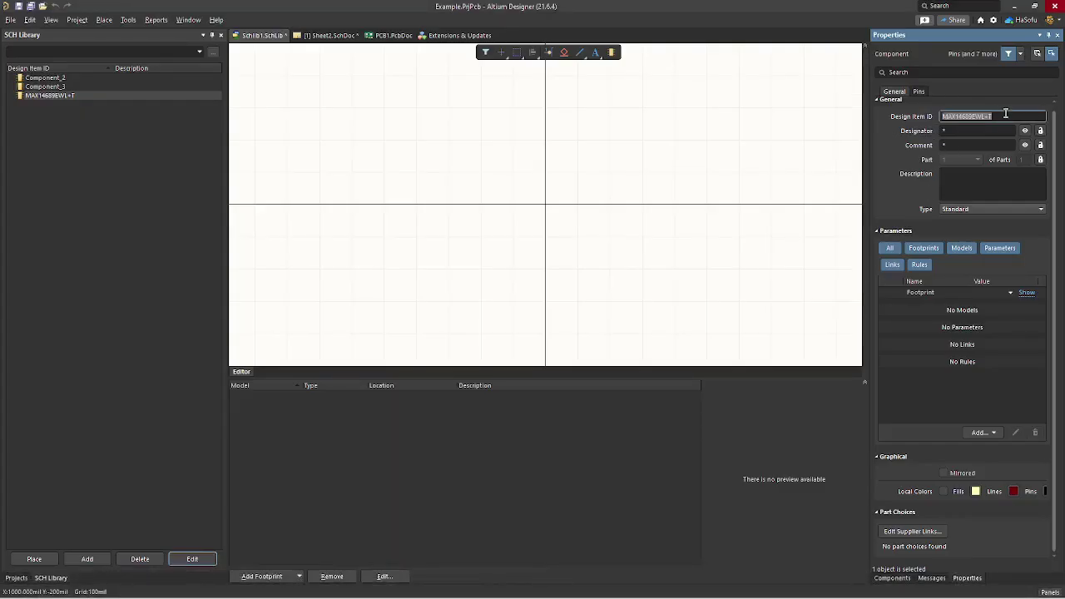
pyautogui.hotkey('ctrl', 'v')
# Step: Replace the ID's spaces with an underscore and hyphens toward IC_SWITCH-ANALOG-DPDT-9-WLP
pyautogui.click(957, 116)
pyautogui.write('_')
pyautogui.hotkey('ctrl', 'Right')
pyautogui.press('BackSpace')
pyautogui.write('_')
pyautogui.press('BackSpace')
pyautogui.write('-')
pyautogui.press('BackSpace')
pyautogui.write('-')
pyautogui.press('BackSpace')
# Step: Finish the ID's last hyphen and set the Comment to MAX14689EWL+T from Digi-Key
pyautogui.write('-')
pyautogui.click(954, 130)
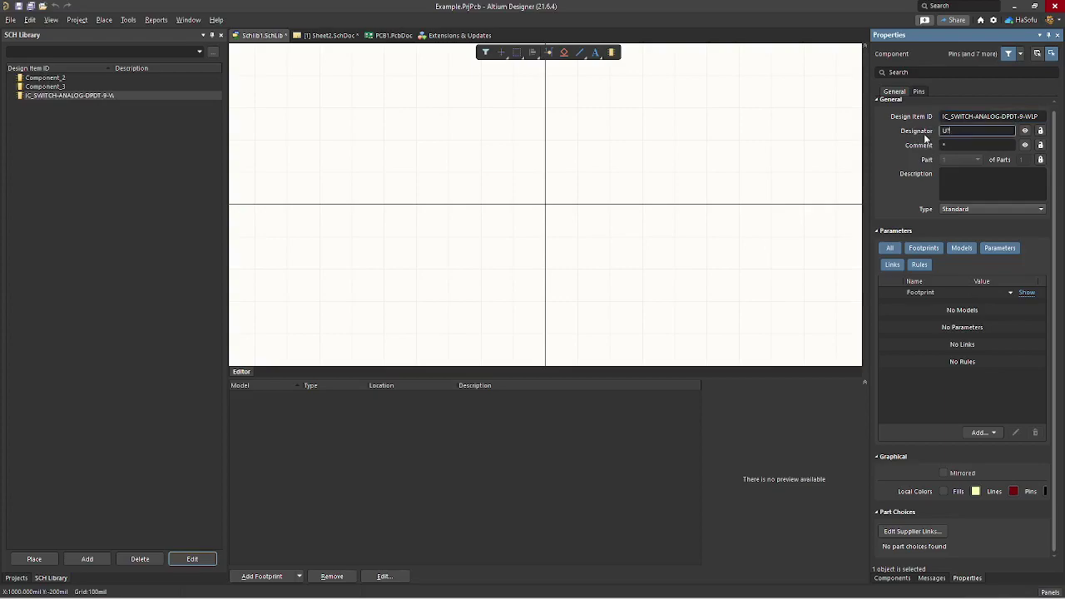
pyautogui.click(949, 145)
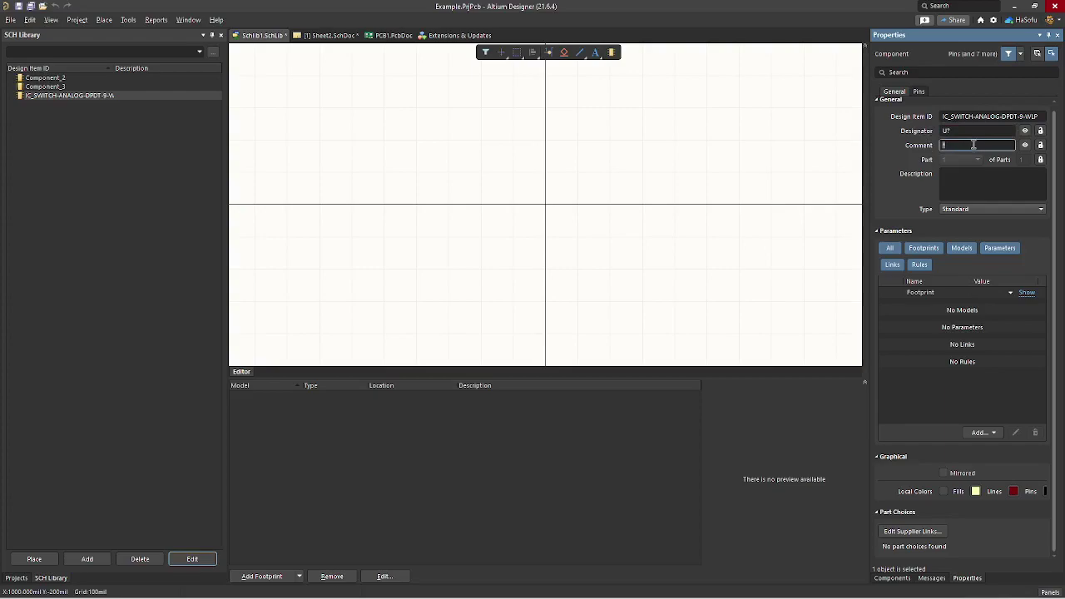
pyautogui.moveTo(496, 587)
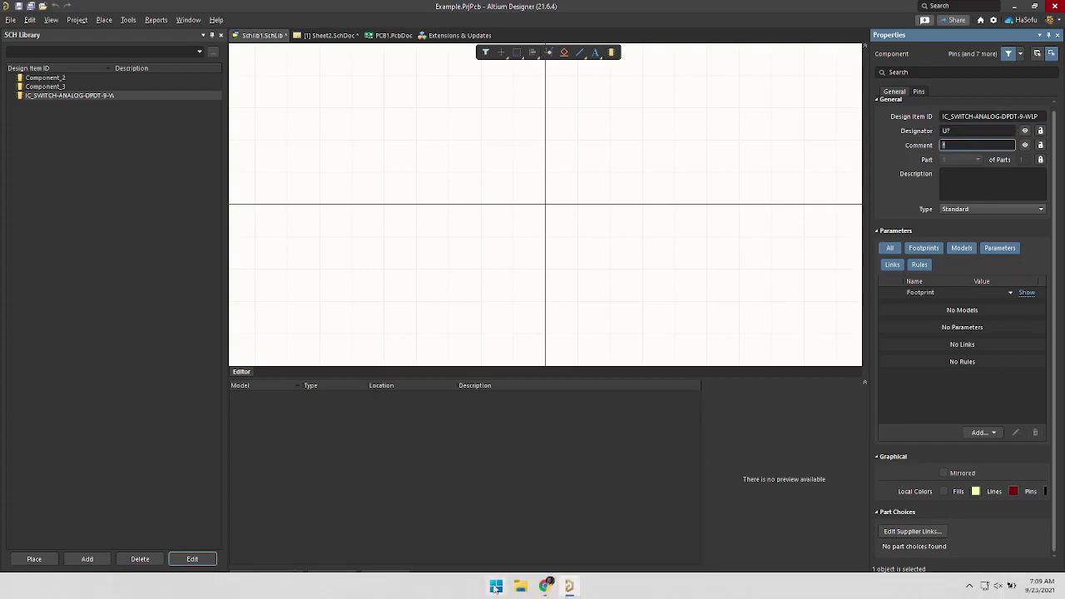
pyautogui.click(545, 587)
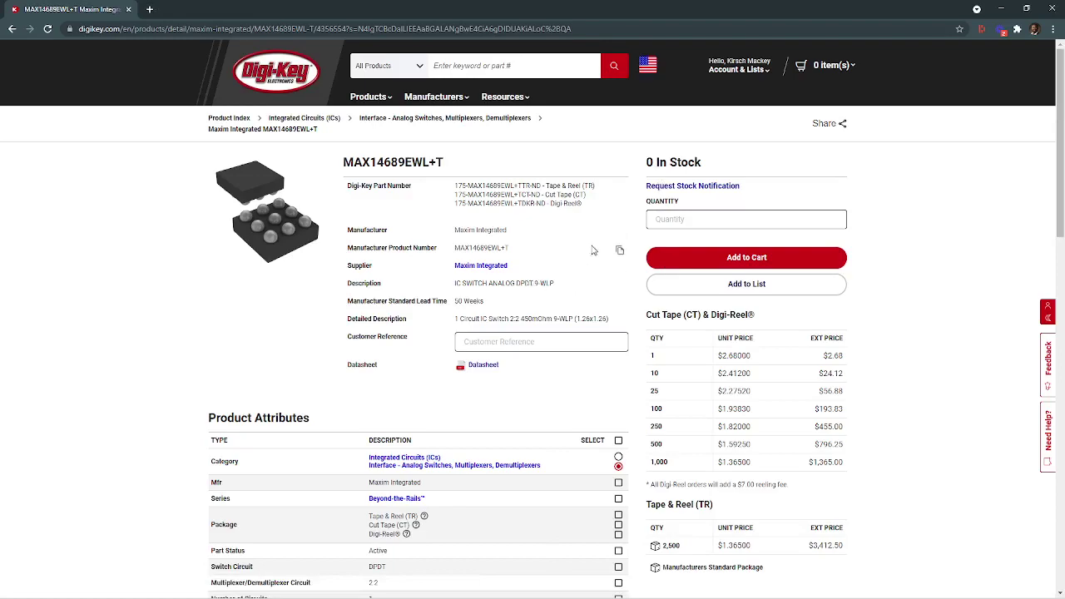
pyautogui.click(620, 252)
pyautogui.click(545, 589)
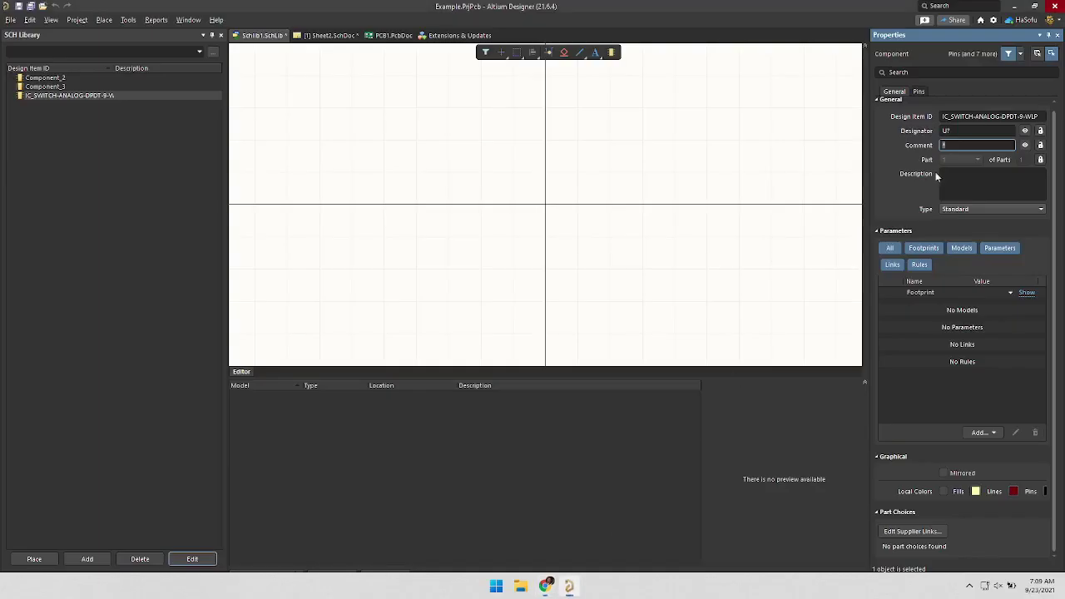
pyautogui.click(982, 145)
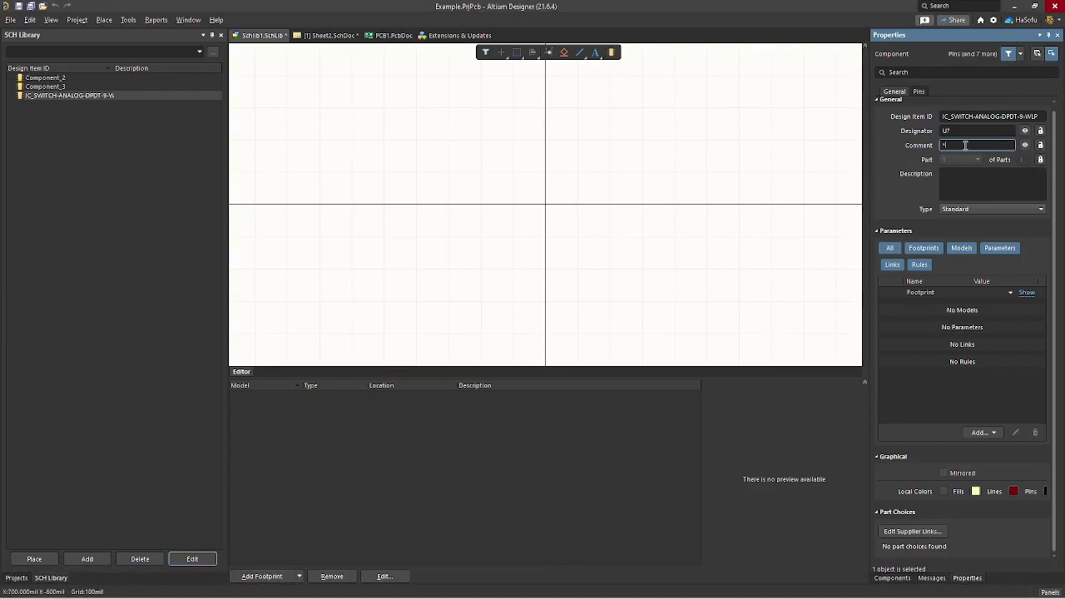
pyautogui.hotkey('ctrl', 'v')
pyautogui.press('Return')
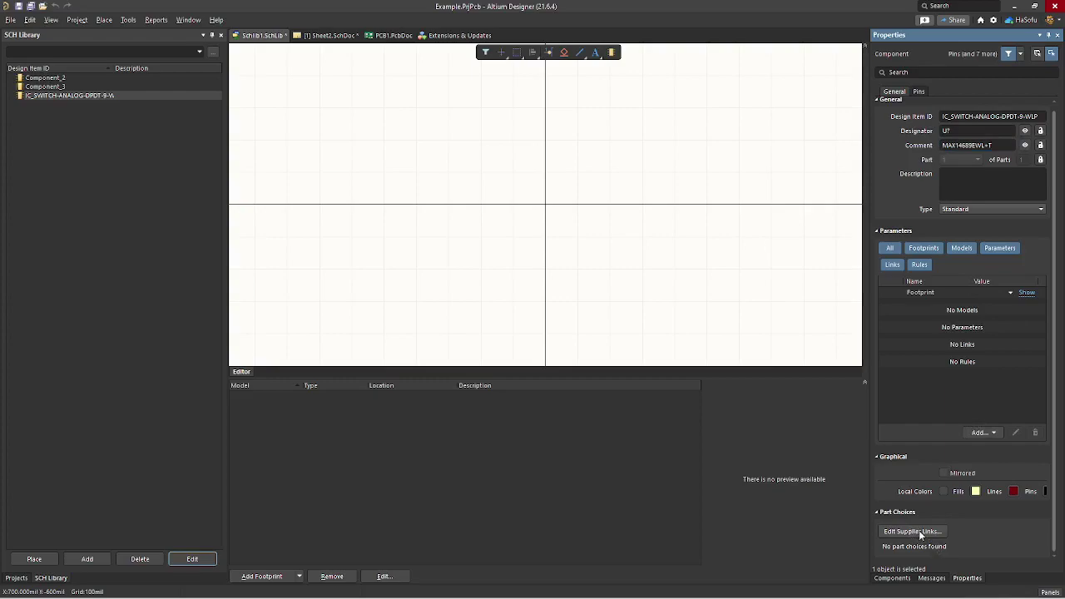
pyautogui.click(921, 533)
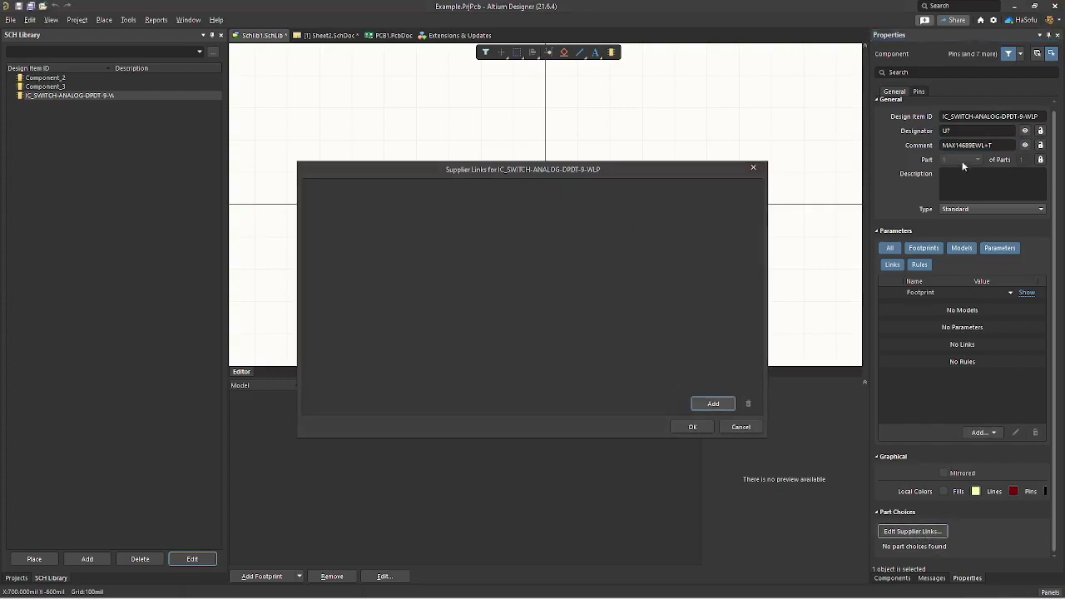
pyautogui.press('Return')
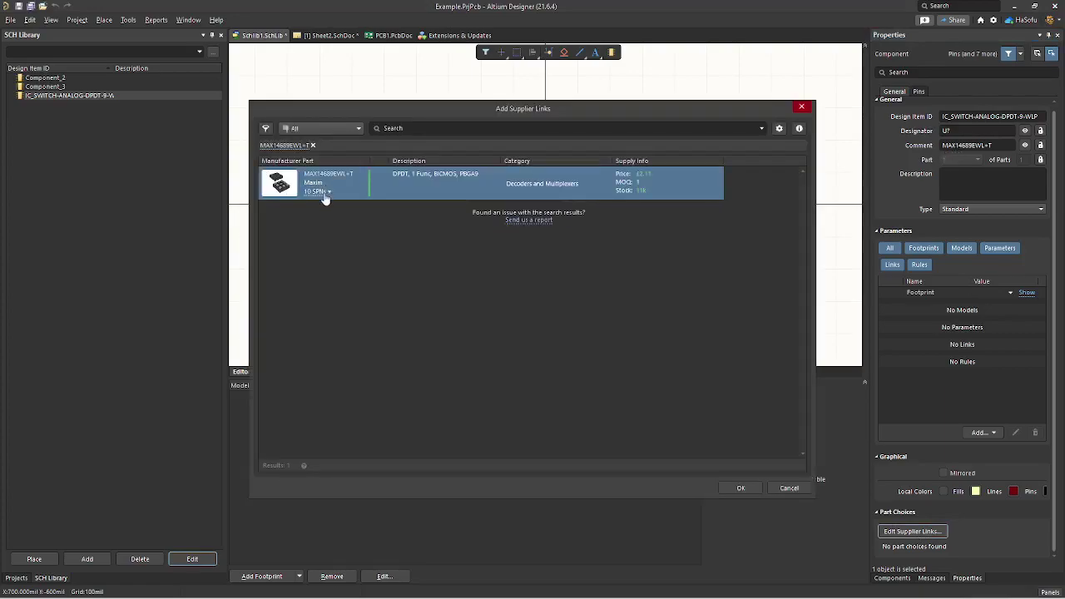
pyautogui.click(327, 191)
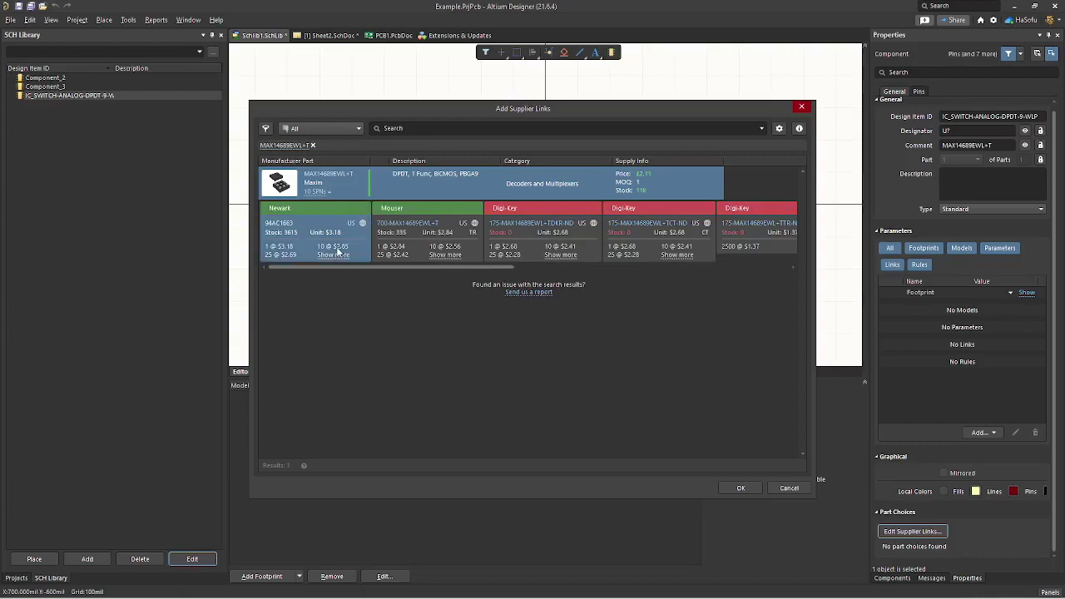
pyautogui.click(791, 491)
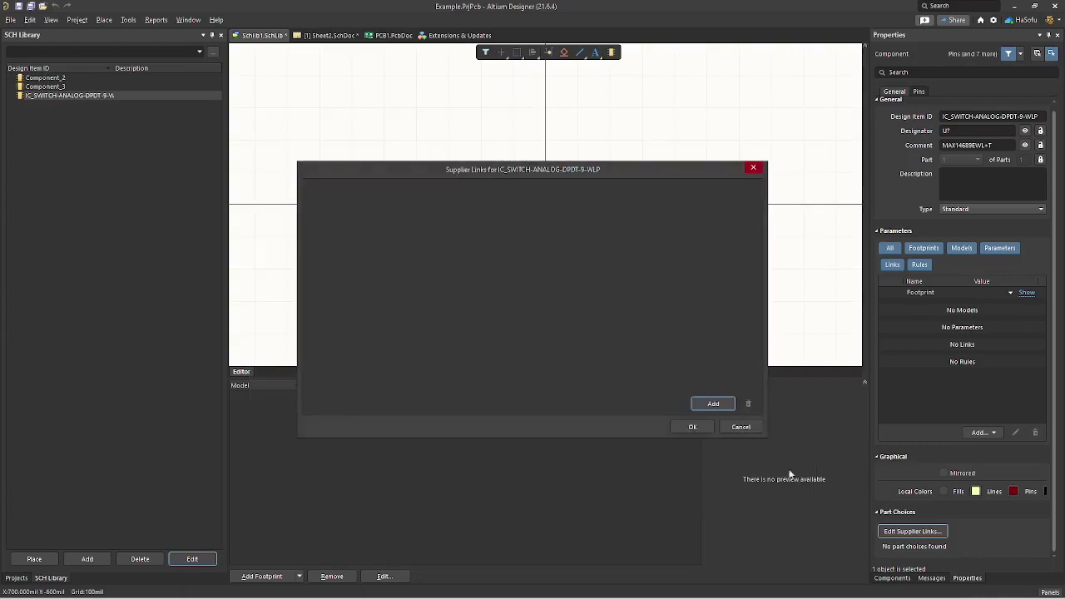
pyautogui.click(741, 429)
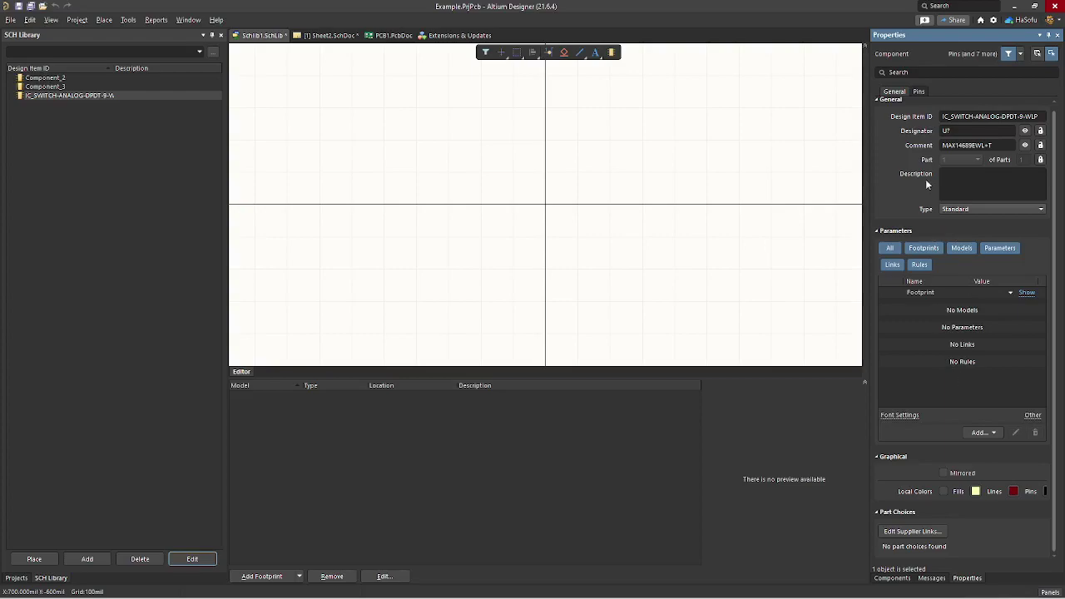
# Step: Paste Digi-Key's description '1 Circuit IC Switch 2:2 450mOhm 9-WLP (1.28x1.26)' into Description
pyautogui.click(956, 175)
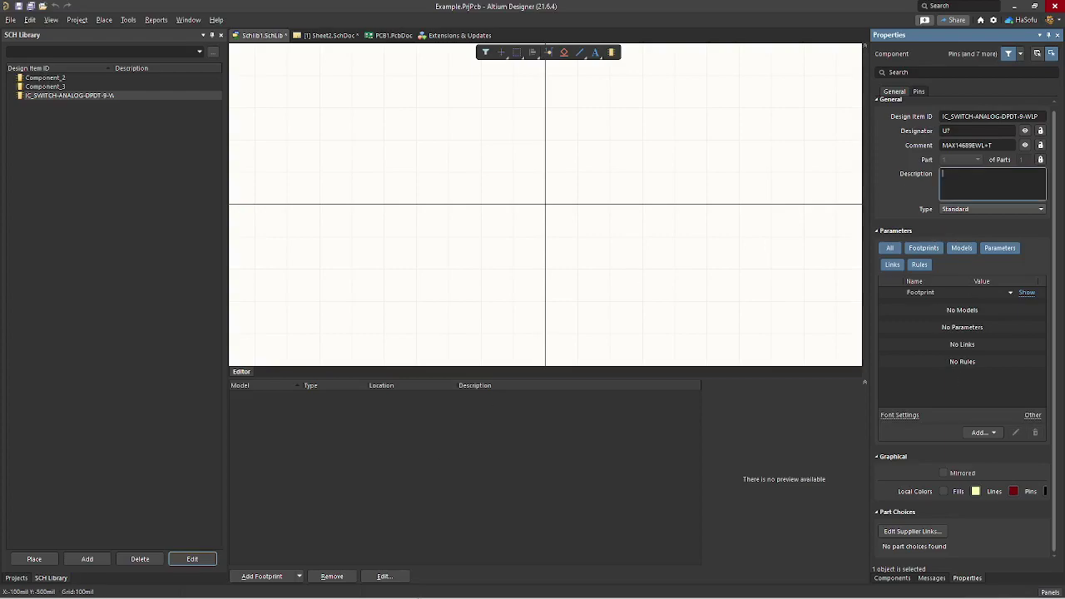
pyautogui.click(548, 587)
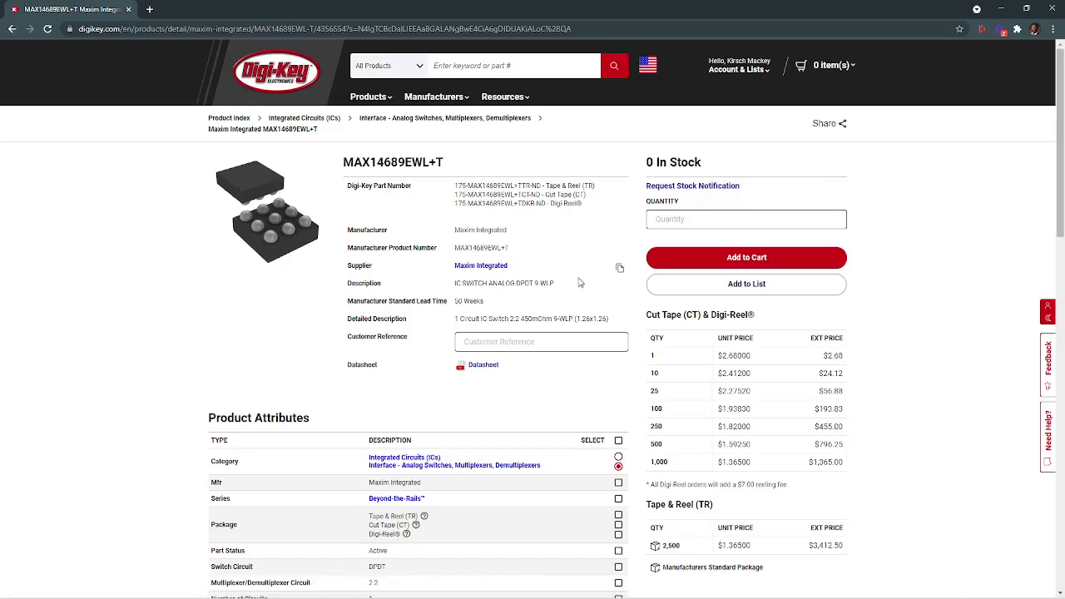
pyautogui.click(621, 322)
pyautogui.click(568, 587)
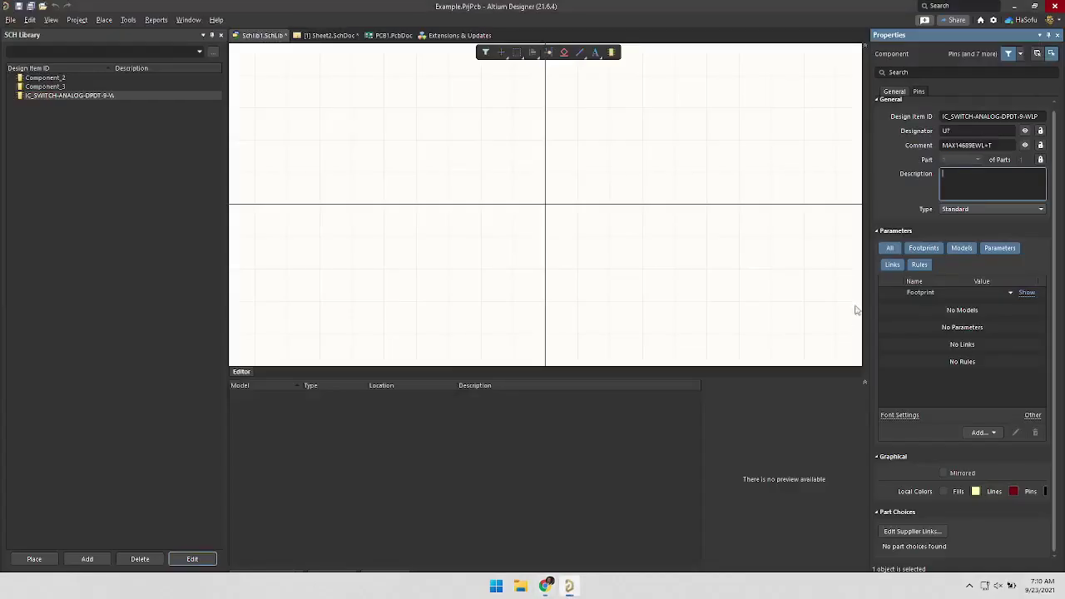
pyautogui.rightClick(957, 190)
pyautogui.click(987, 227)
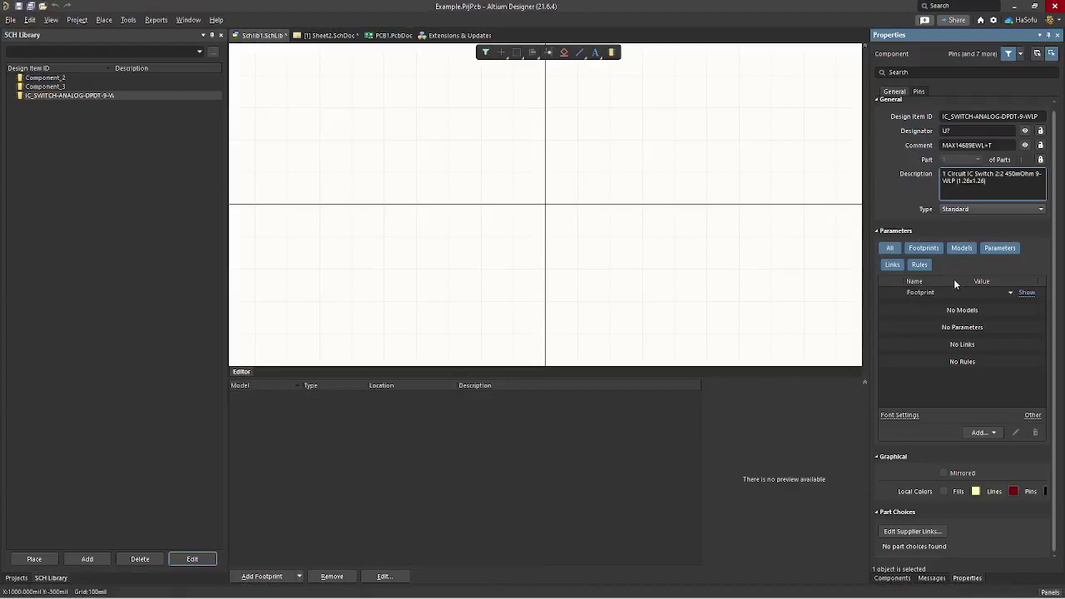
pyautogui.click(934, 310)
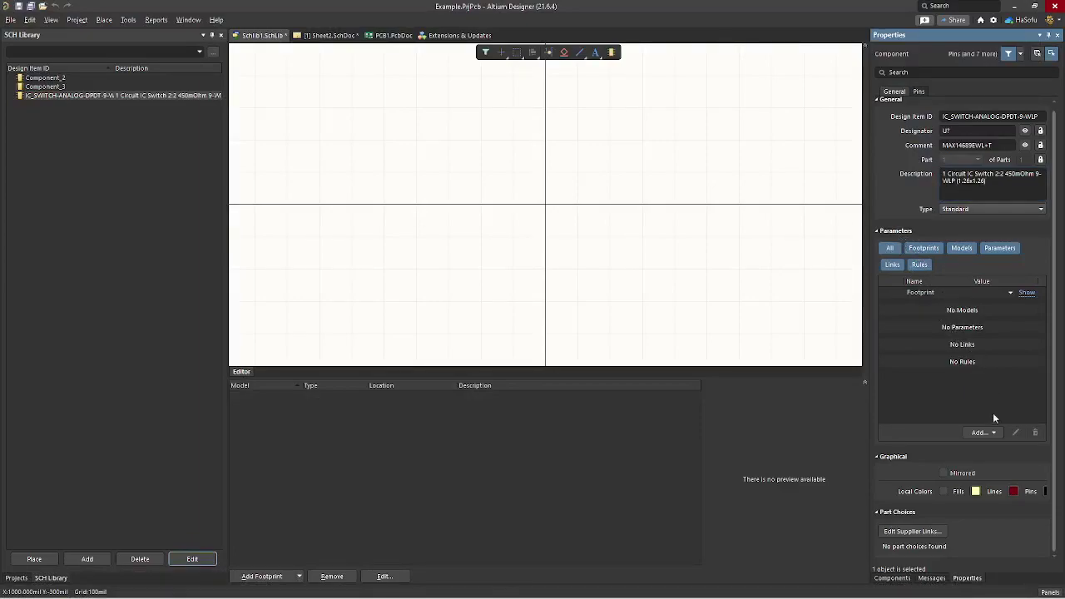
# Step: Add a new component parameter named Manufacturer
pyautogui.click(980, 433)
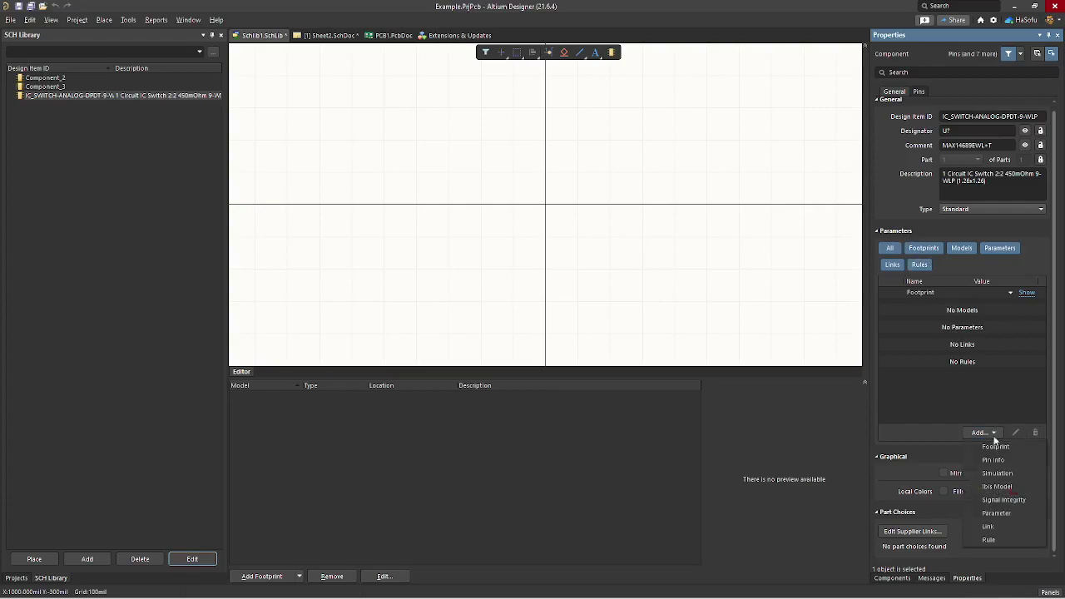
pyautogui.click(996, 512)
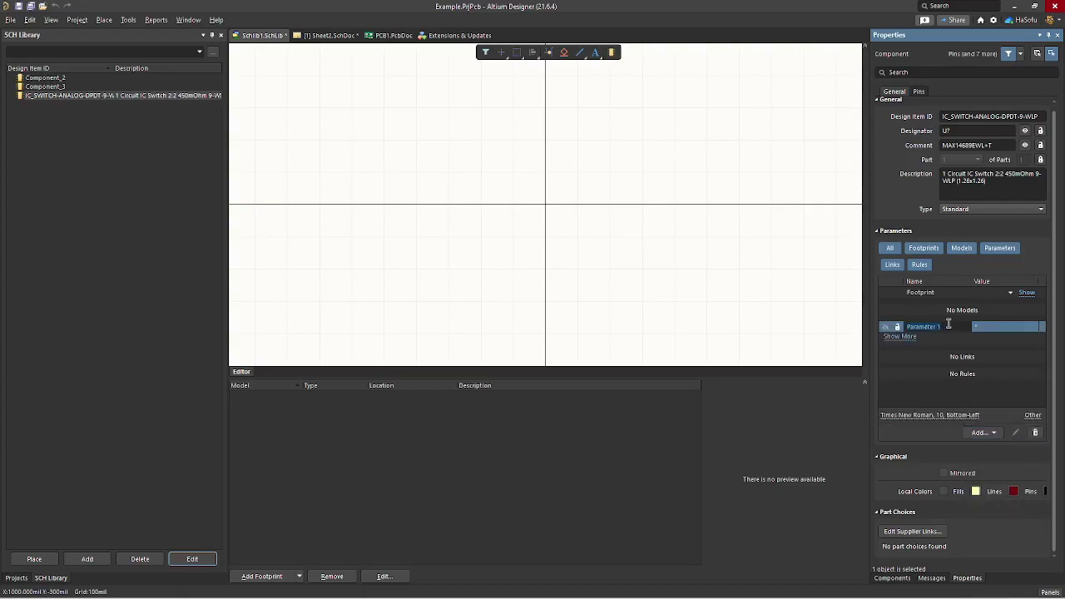
pyautogui.write('mAN')
pyautogui.press('BackSpace')
pyautogui.press('BackSpace')
pyautogui.press('BackSpace')
pyautogui.write('anufacturer')
pyautogui.press('Return')
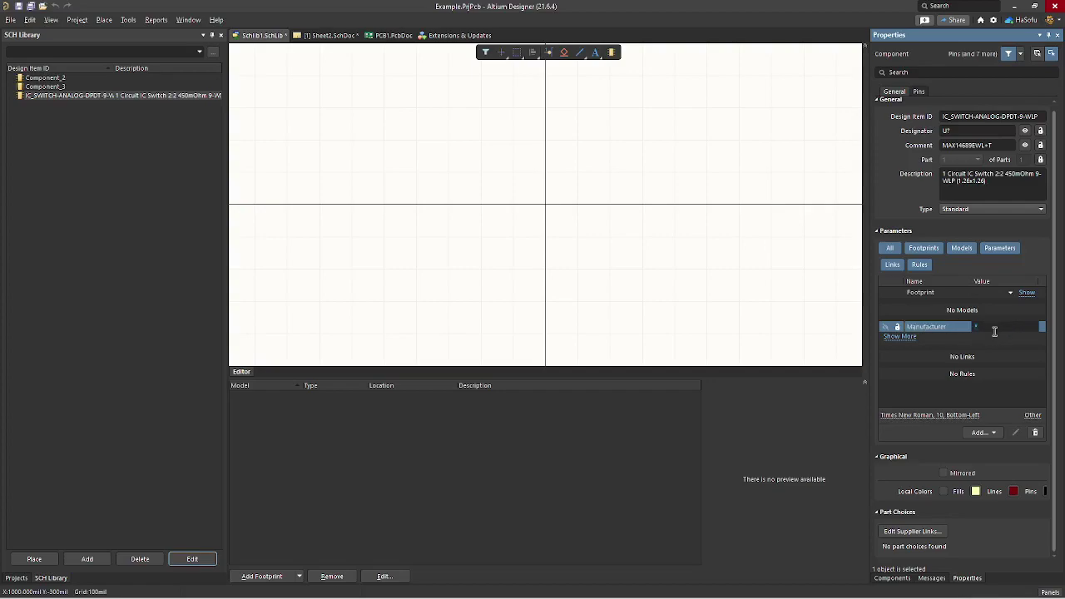
# Step: Set the Manufacturer value to Maxim Integrated, copied from Digi-Key
pyautogui.click(546, 587)
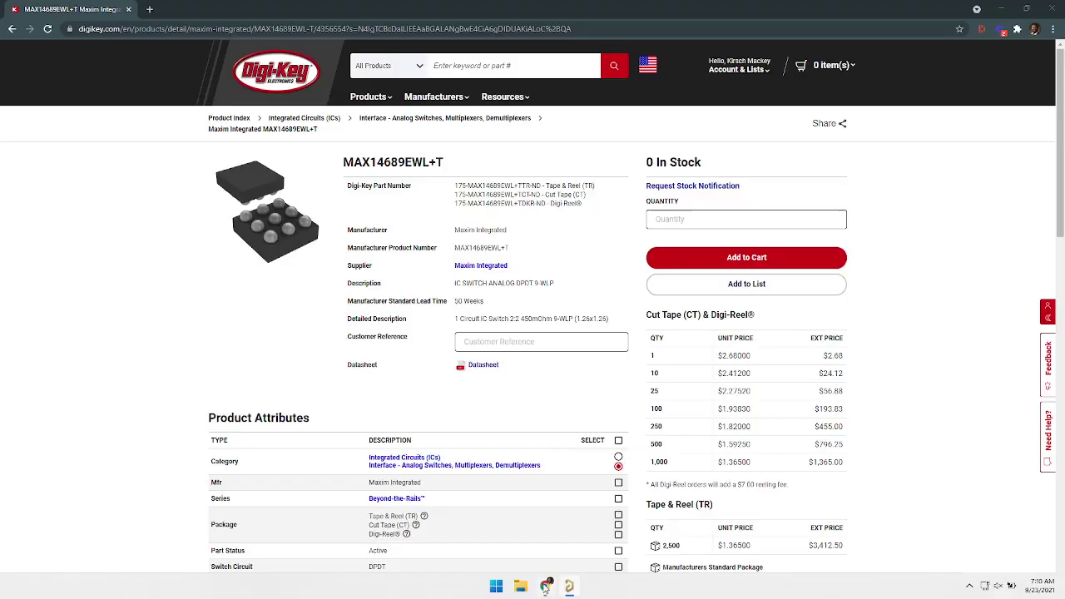
pyautogui.click(620, 235)
pyautogui.click(546, 594)
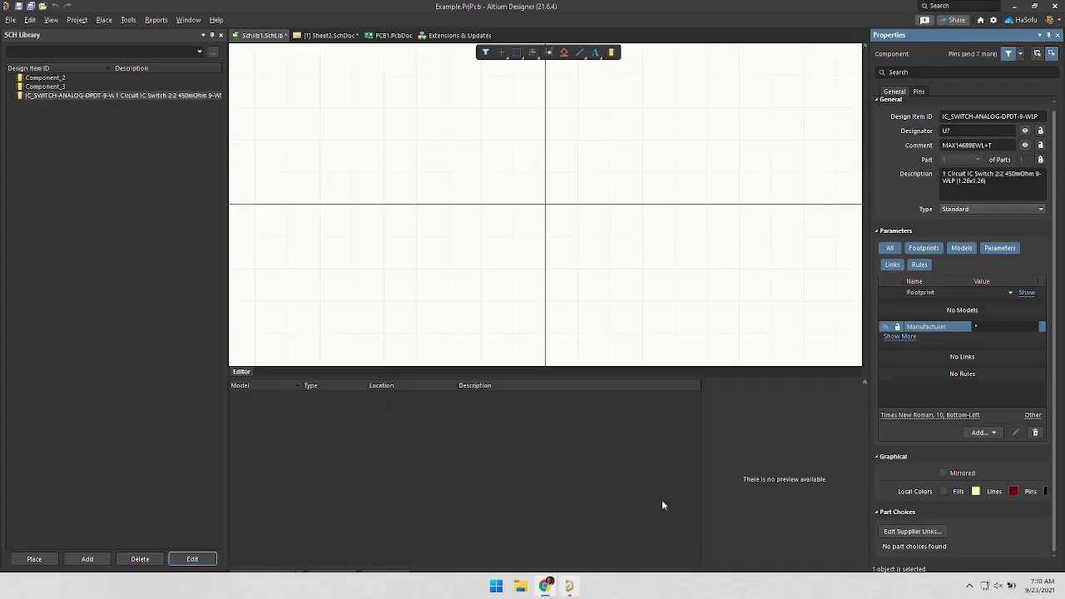
pyautogui.click(991, 326)
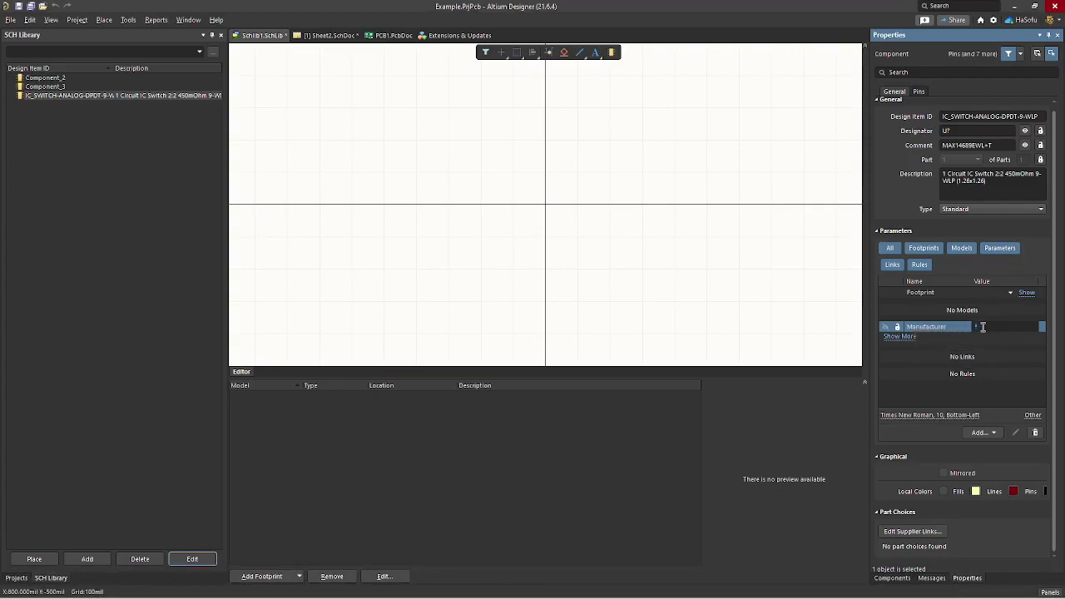
pyautogui.hotkey('ctrl', 'v')
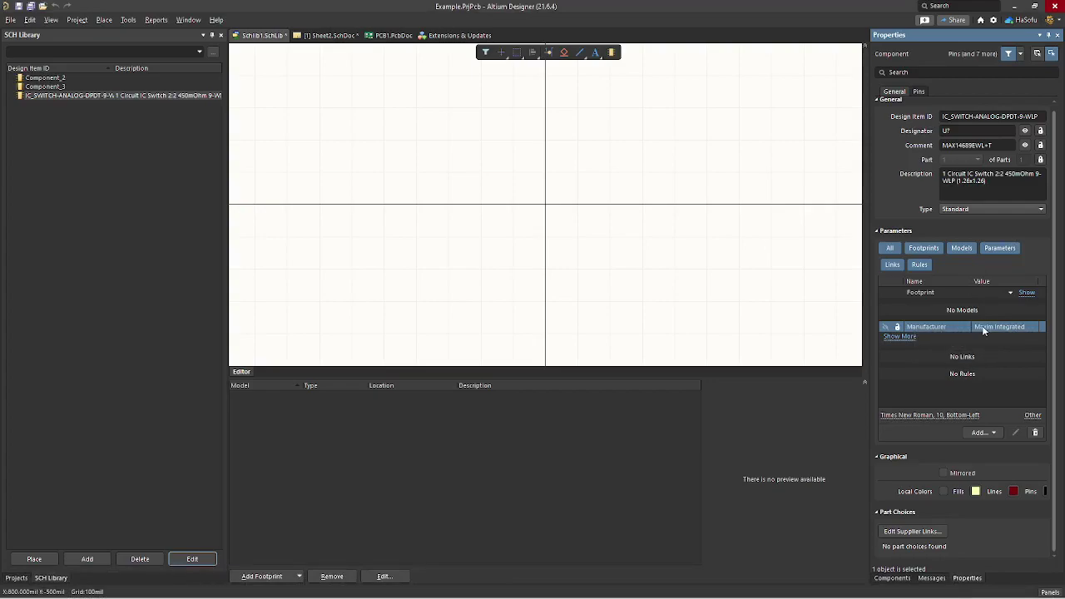
# Step: Add a second parameter named Manufacturer Part Number
pyautogui.click(909, 337)
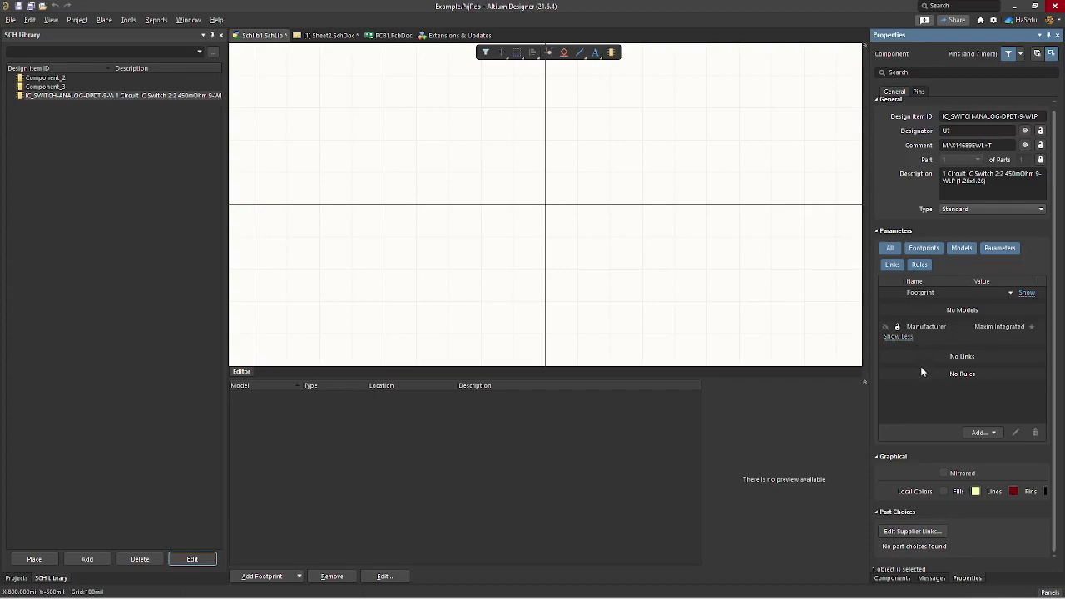
pyautogui.click(981, 432)
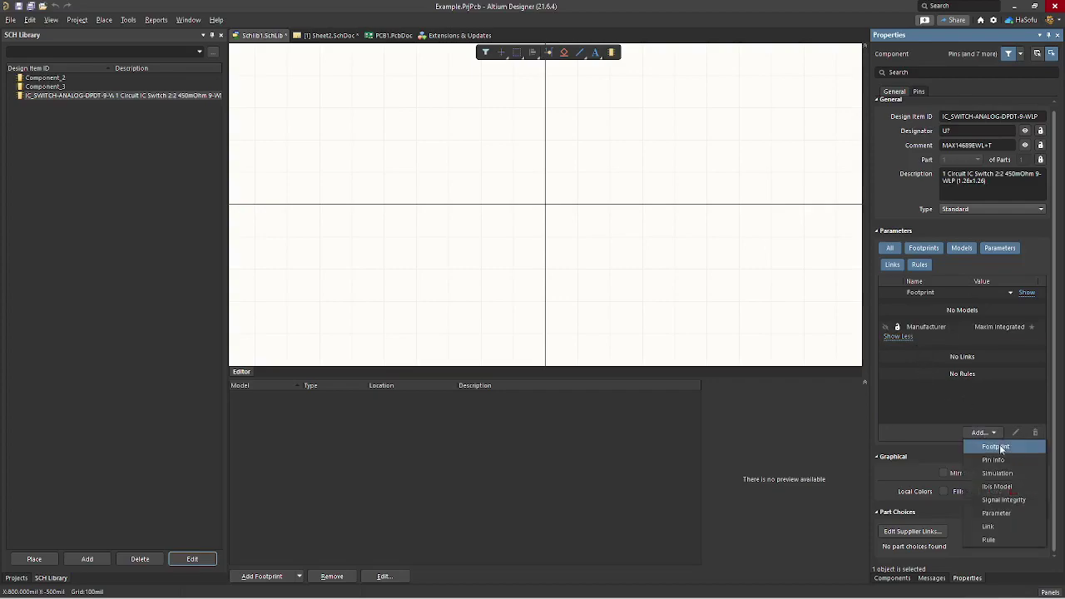
pyautogui.click(1013, 514)
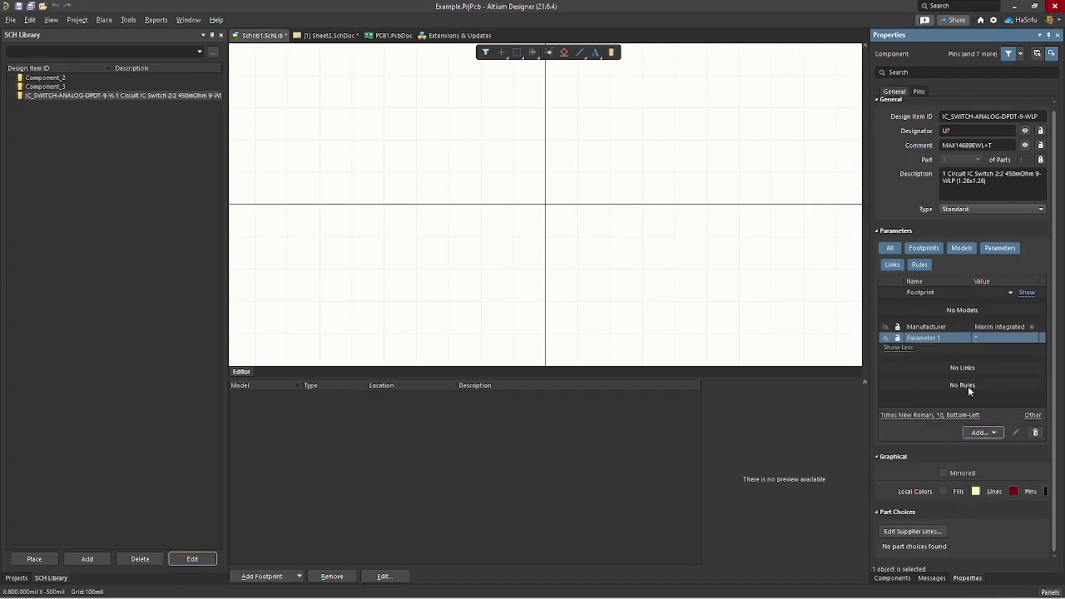
pyautogui.doubleClick(942, 338)
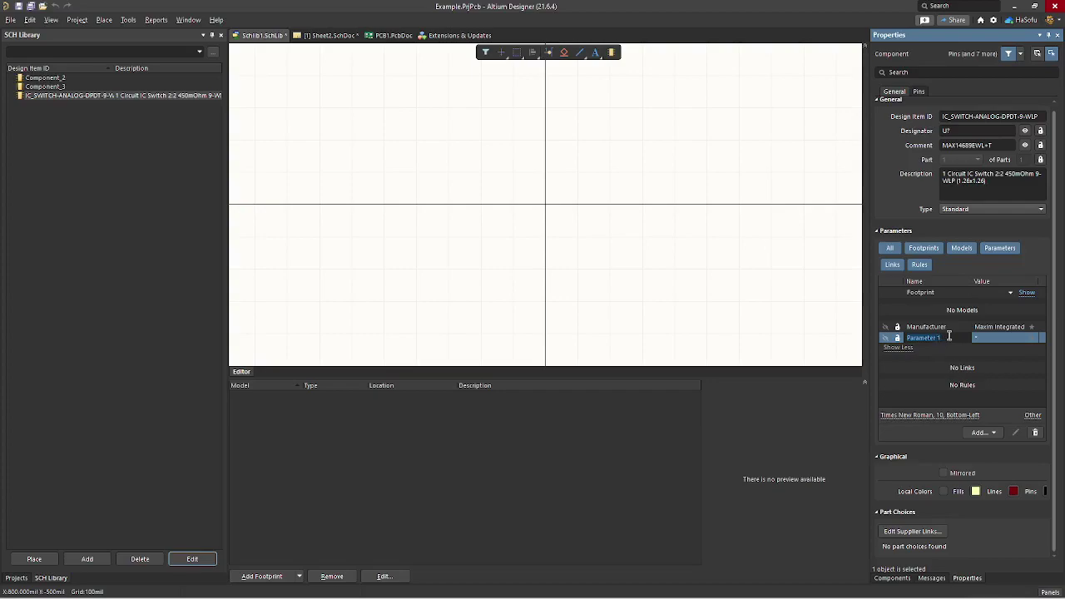
pyautogui.write('Manuf')
pyautogui.write('acturer Part Number')
pyautogui.press('Return')
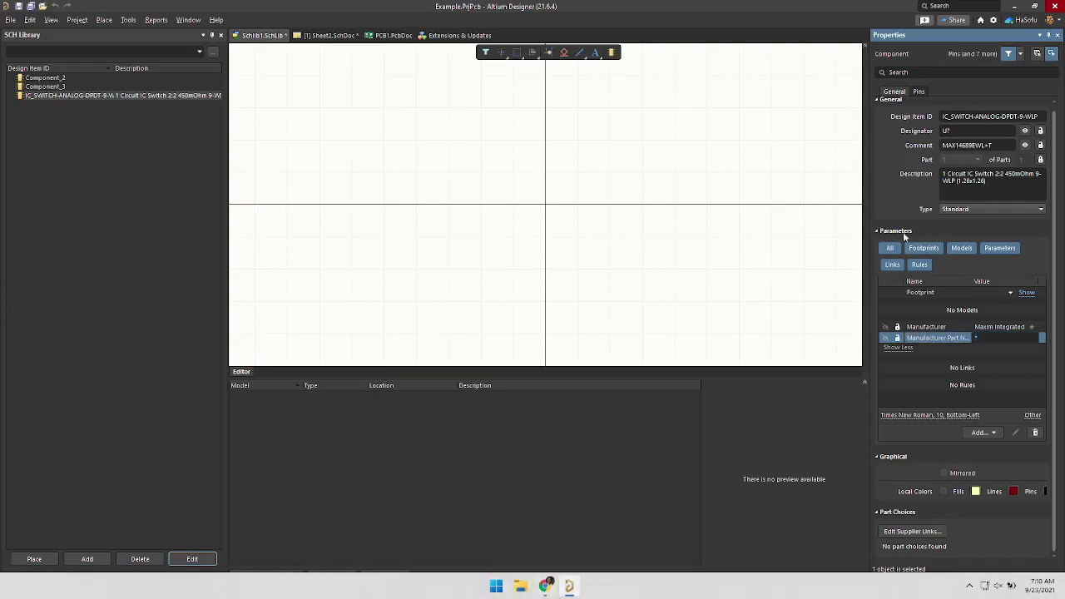
# Step: Set Manufacturer Part Number to MAX14689EWL+T, copied from the Comment field
pyautogui.click(994, 145)
pyautogui.rightClick(988, 147)
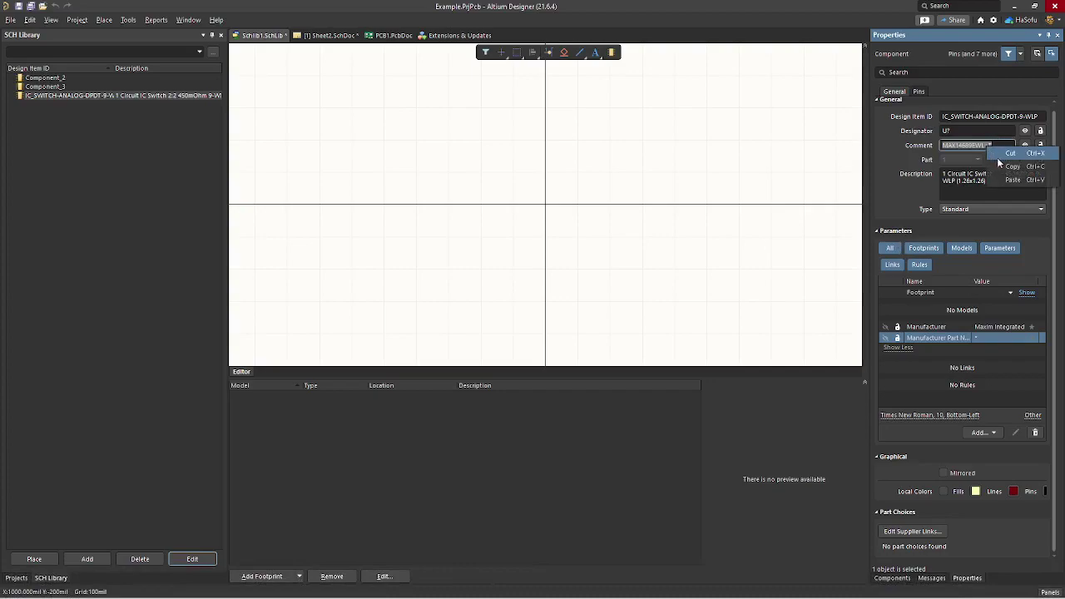
pyautogui.click(1003, 169)
pyautogui.click(989, 337)
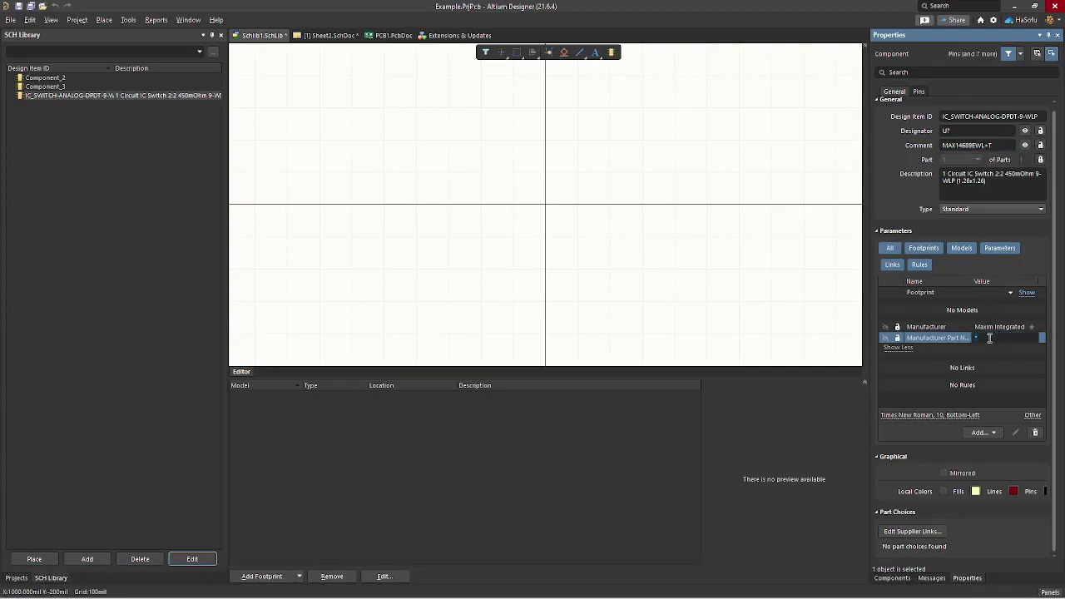
pyautogui.rightClick(991, 341)
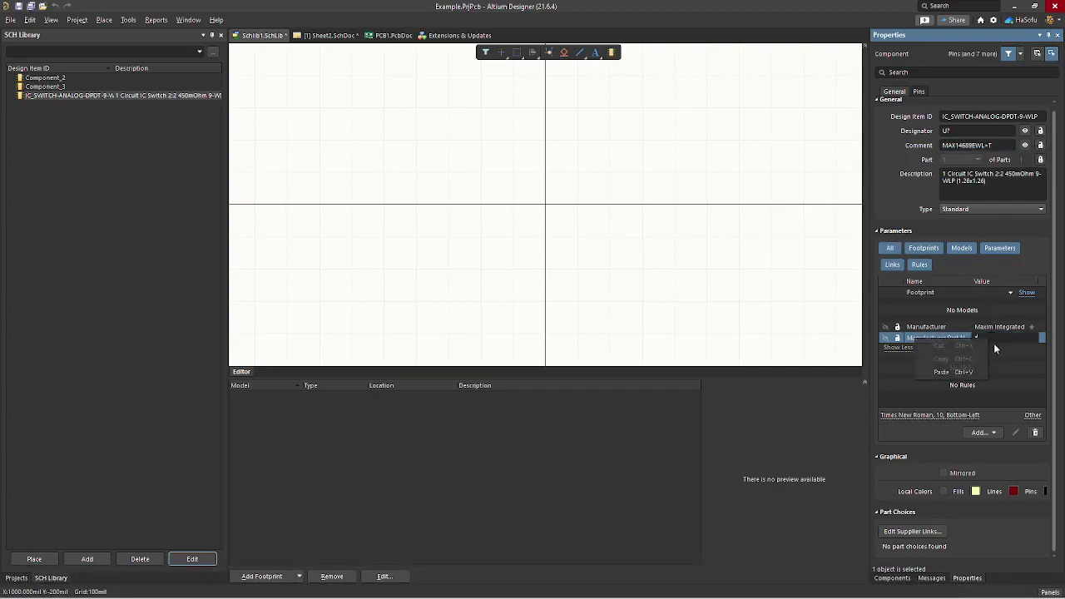
pyautogui.click(940, 372)
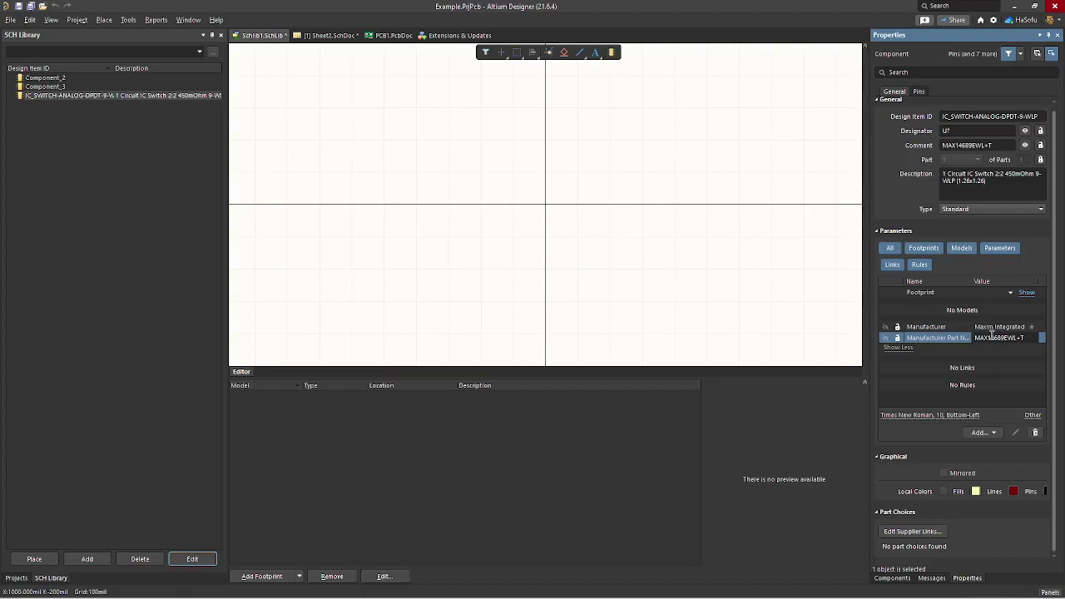
pyautogui.click(998, 374)
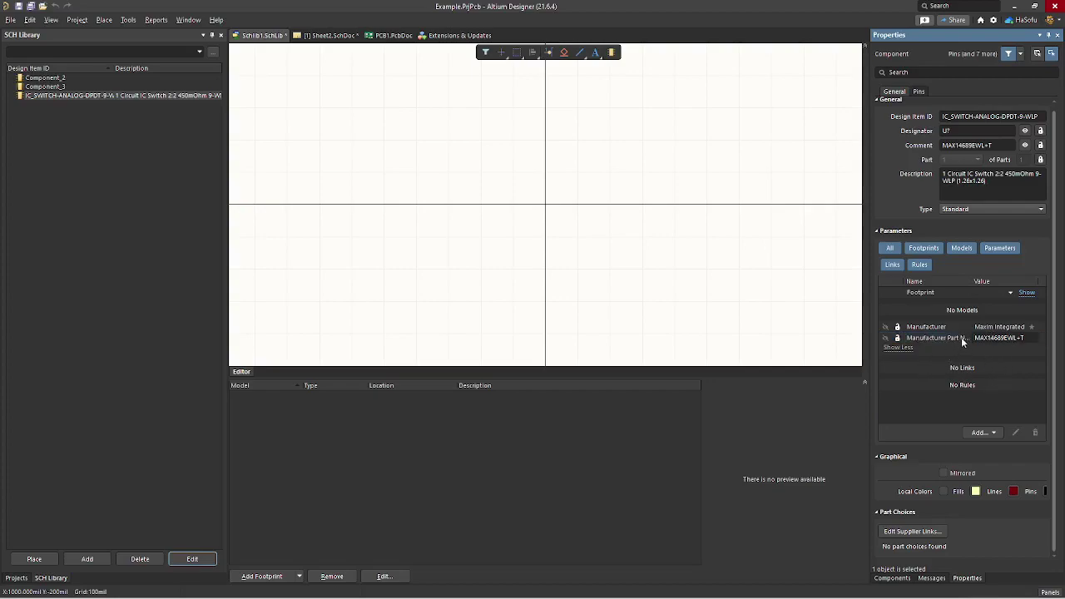
pyautogui.click(963, 341)
pyautogui.click(901, 383)
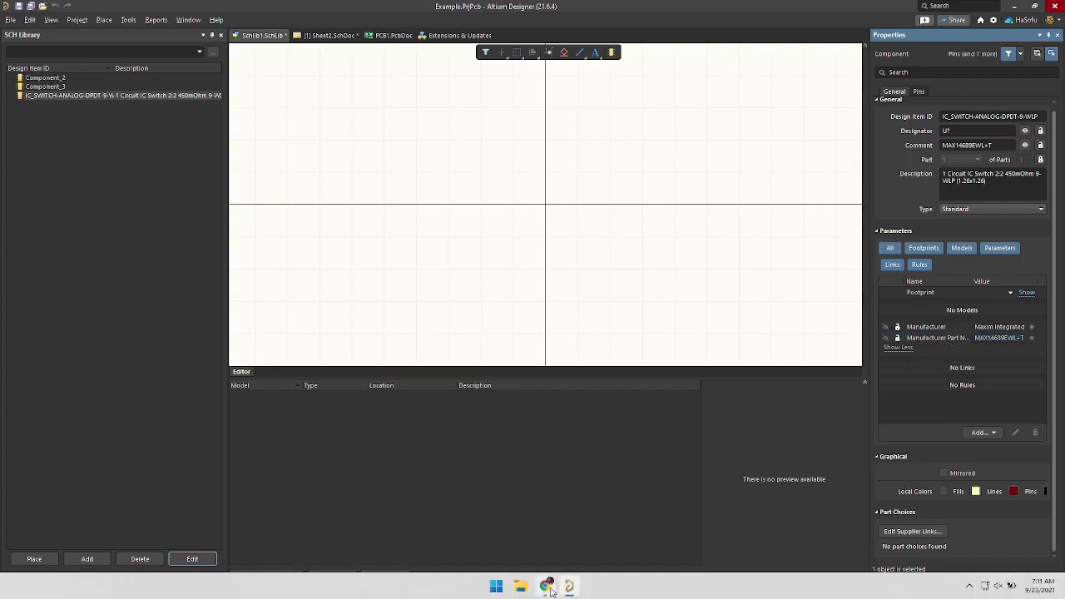
# Step: Check the package on the Digi-Key page, then open the switch part's Parameters Add... list
pyautogui.click(548, 587)
pyautogui.scroll(-5, 466, 366)
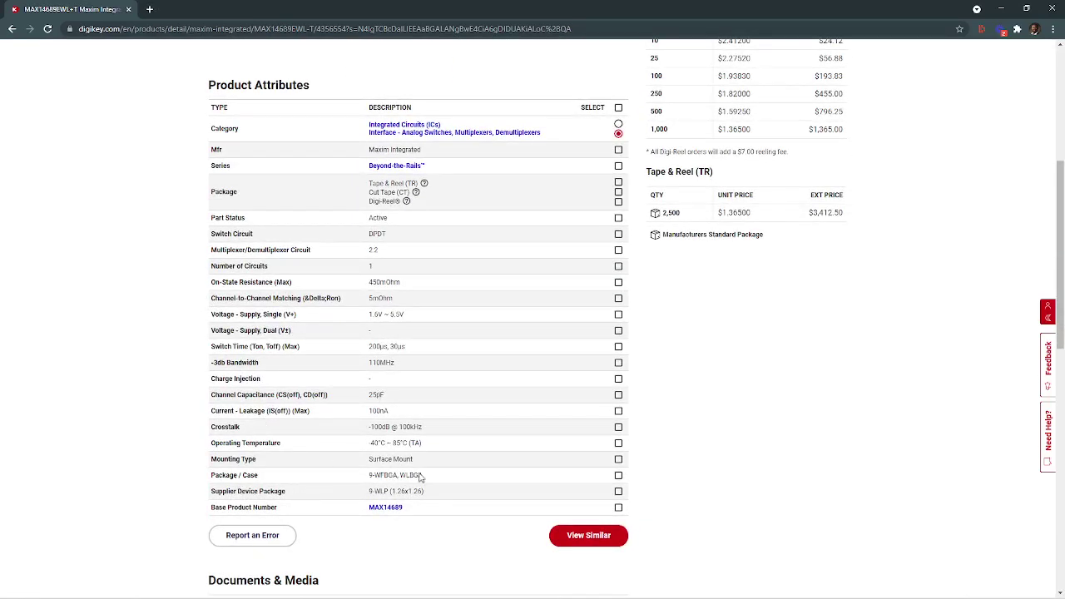
pyautogui.moveTo(483, 596)
pyautogui.click(569, 587)
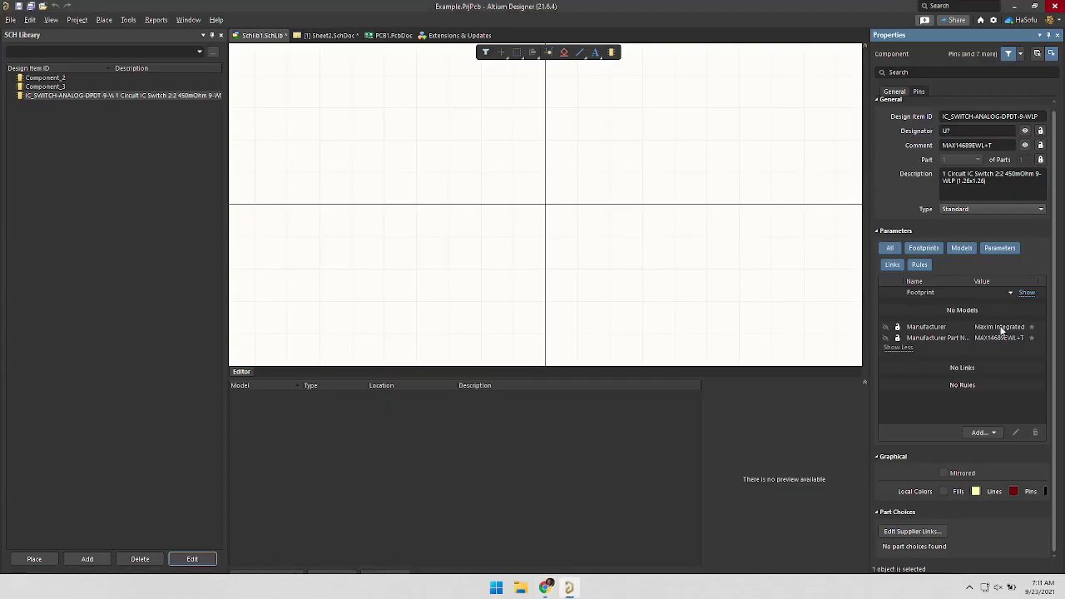
pyautogui.click(982, 433)
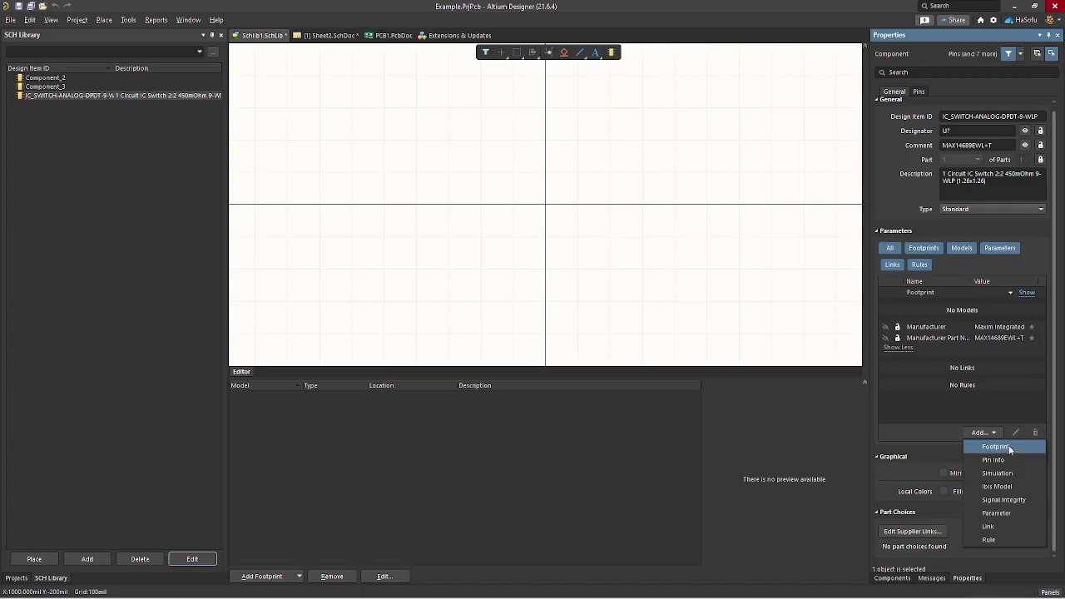
pyautogui.click(1009, 450)
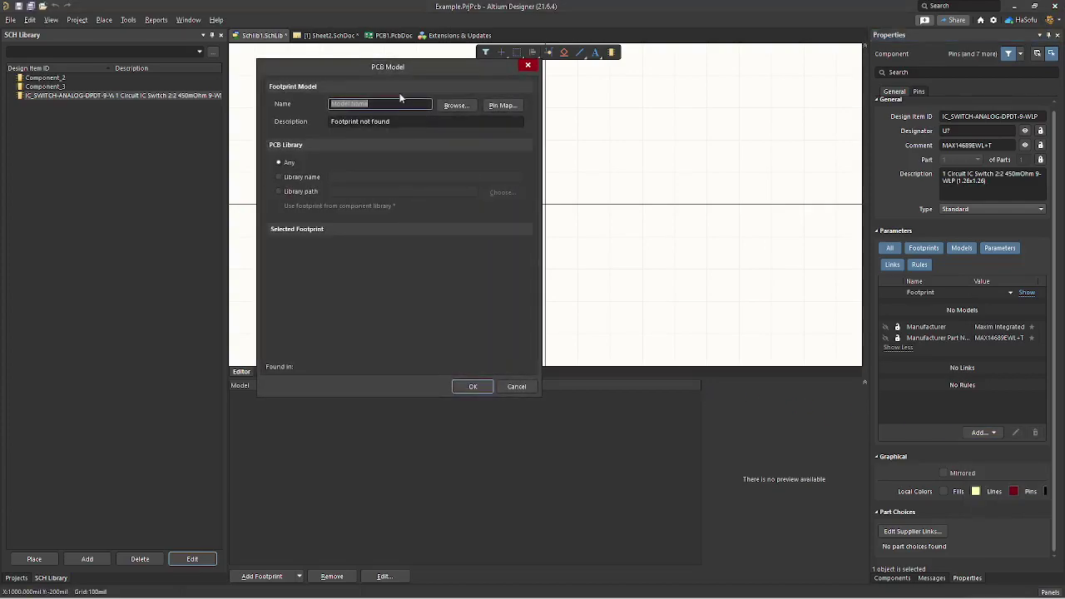
pyautogui.write('DIP')
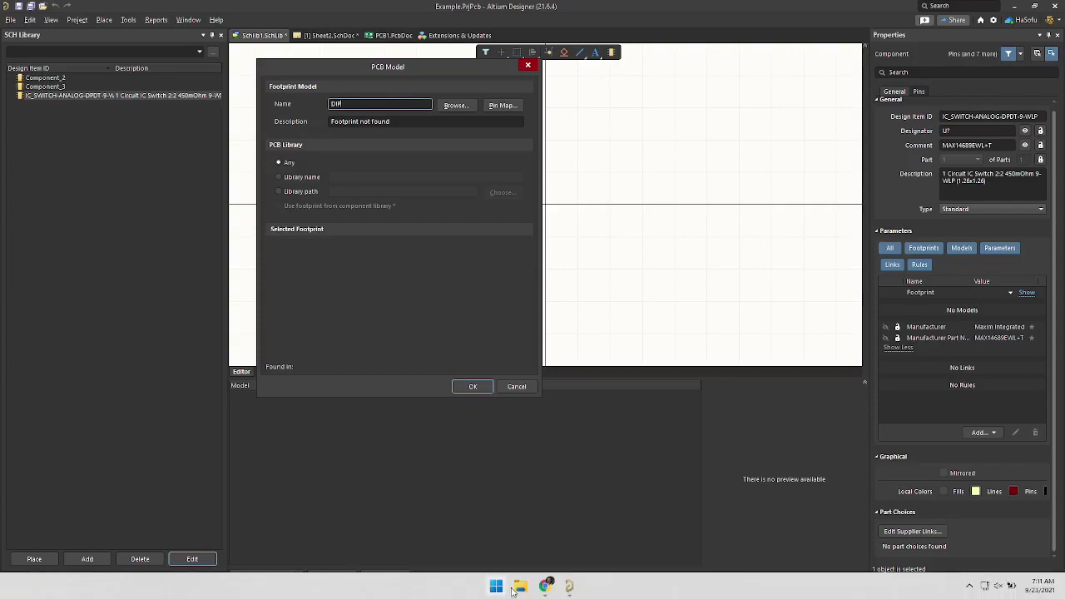
pyautogui.click(546, 586)
pyautogui.scroll(5, 487, 350)
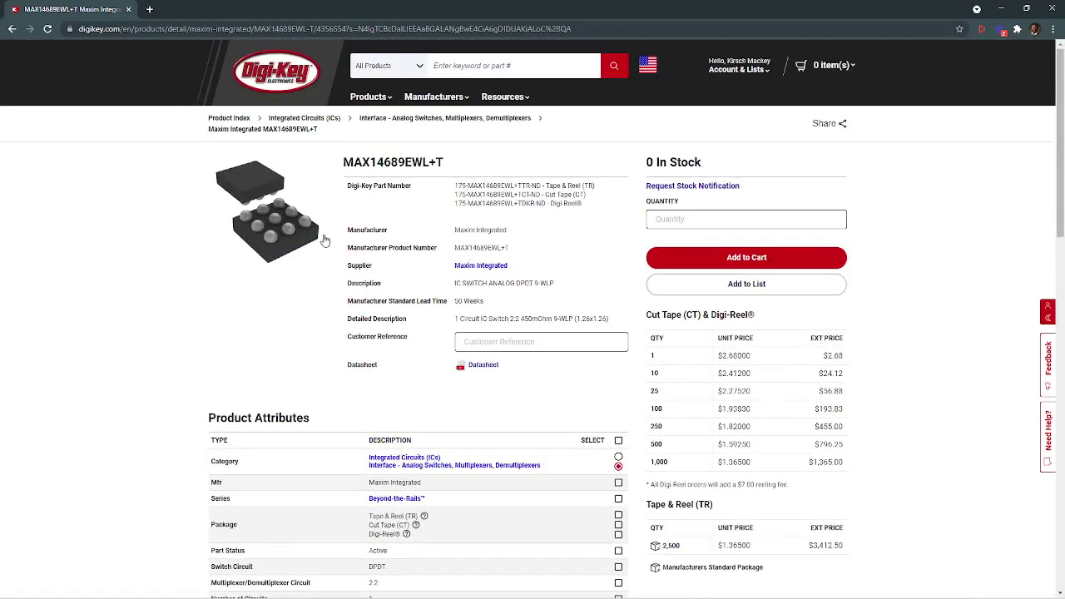
pyautogui.scroll(-2, 406, 314)
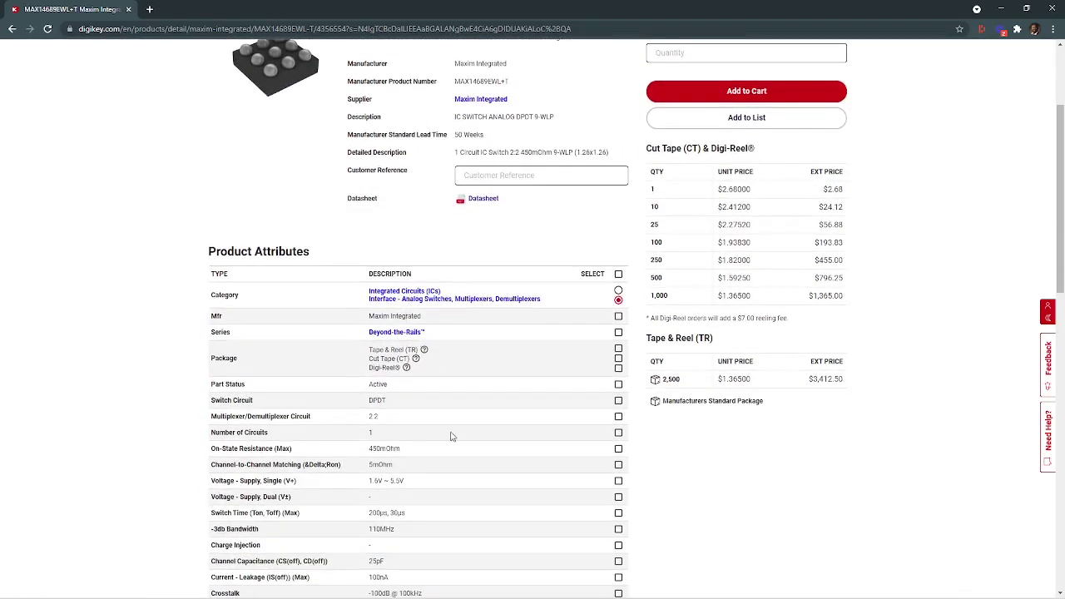
pyautogui.scroll(-2, 456, 453)
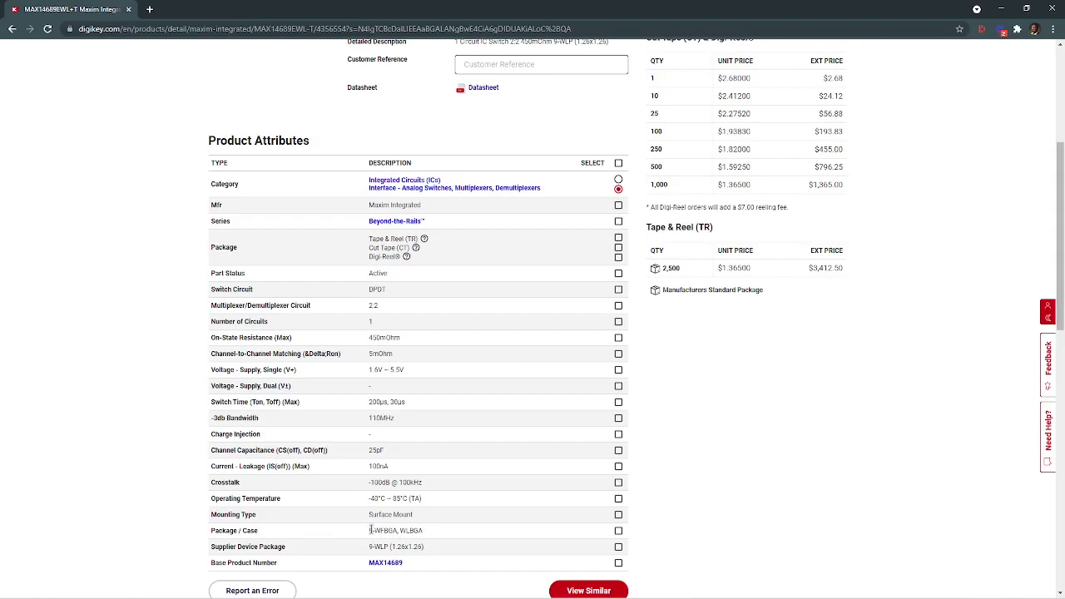
pyautogui.moveTo(369, 530); pyautogui.dragTo(400, 530)
pyautogui.rightClick(400, 530)
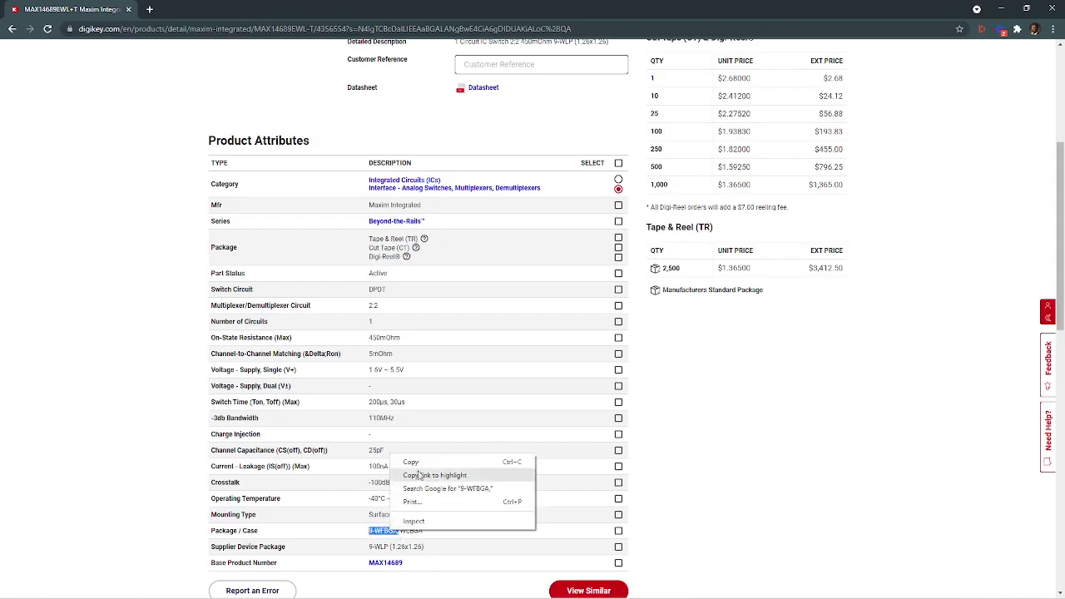
pyautogui.click(411, 463)
pyautogui.click(569, 594)
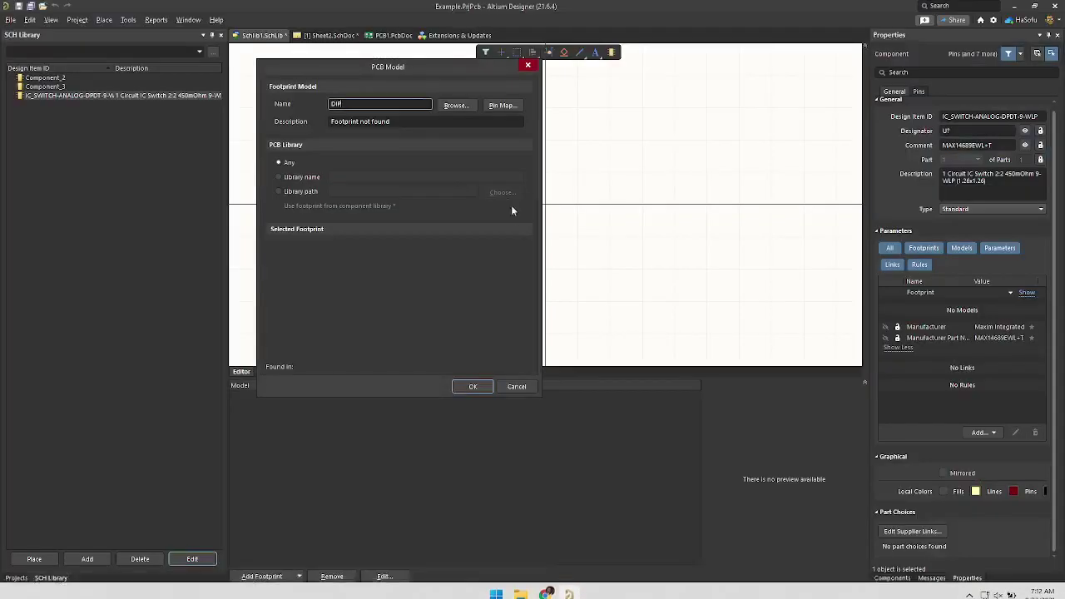
pyautogui.moveTo(371, 104); pyautogui.dragTo(320, 104)
pyautogui.rightClick(352, 108)
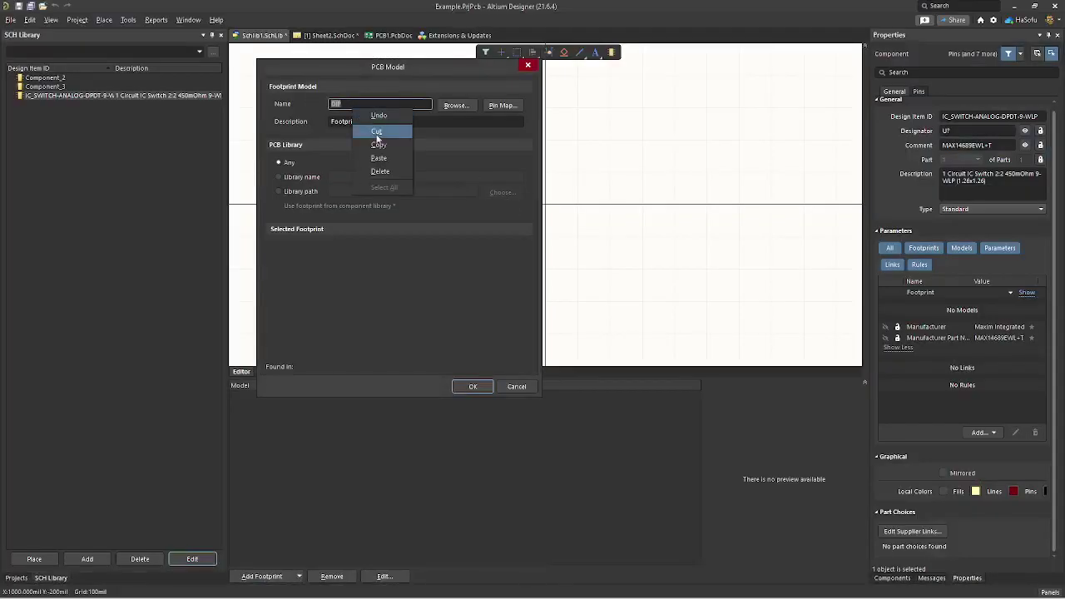
pyautogui.click(378, 158)
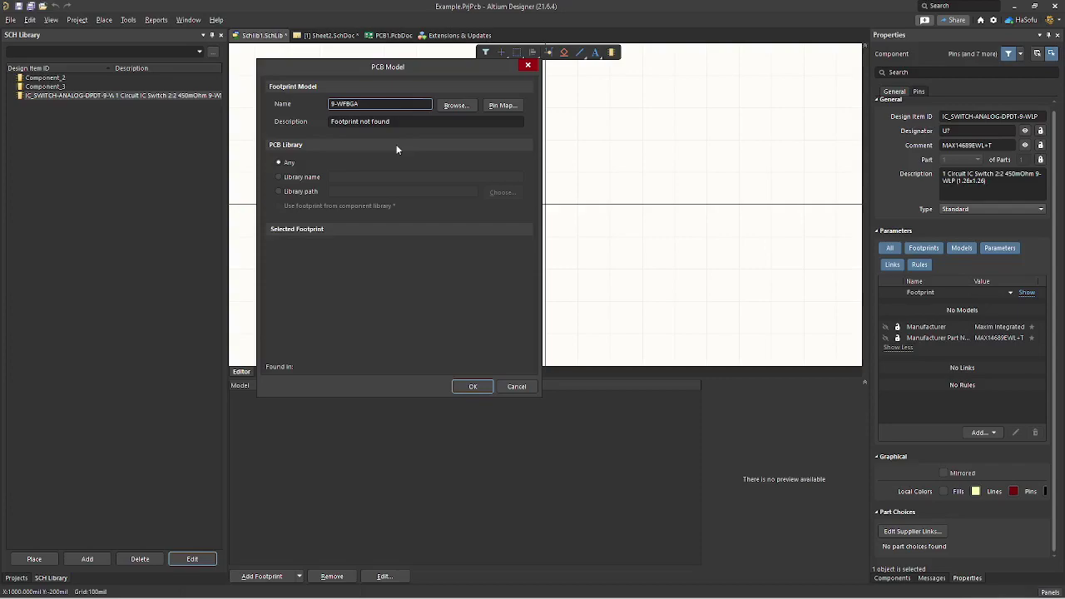
pyautogui.click(415, 121)
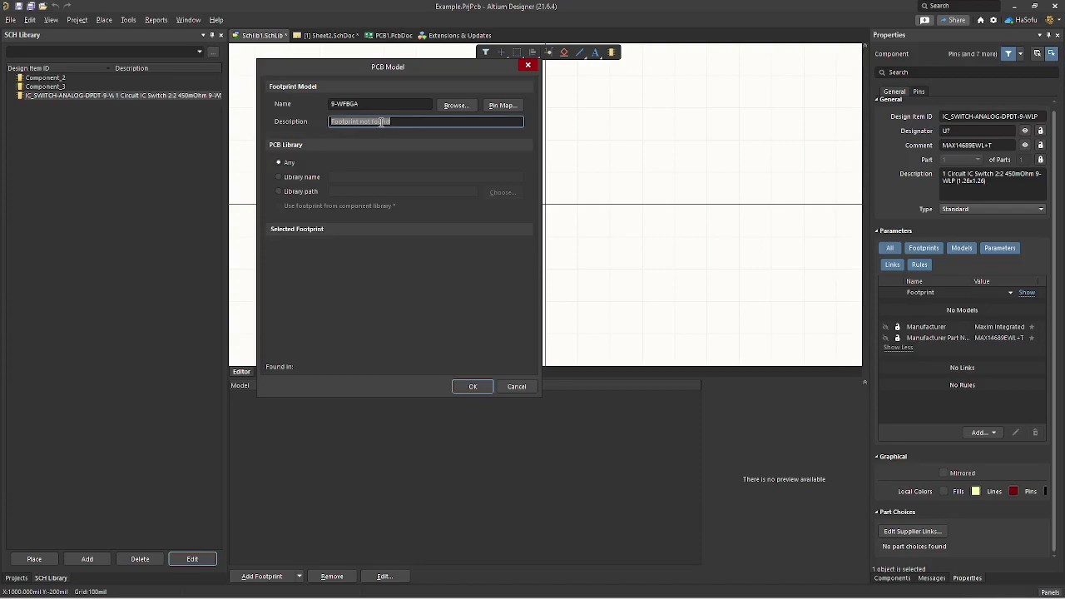
pyautogui.doubleClick(382, 122)
pyautogui.click(426, 123)
pyautogui.click(465, 106)
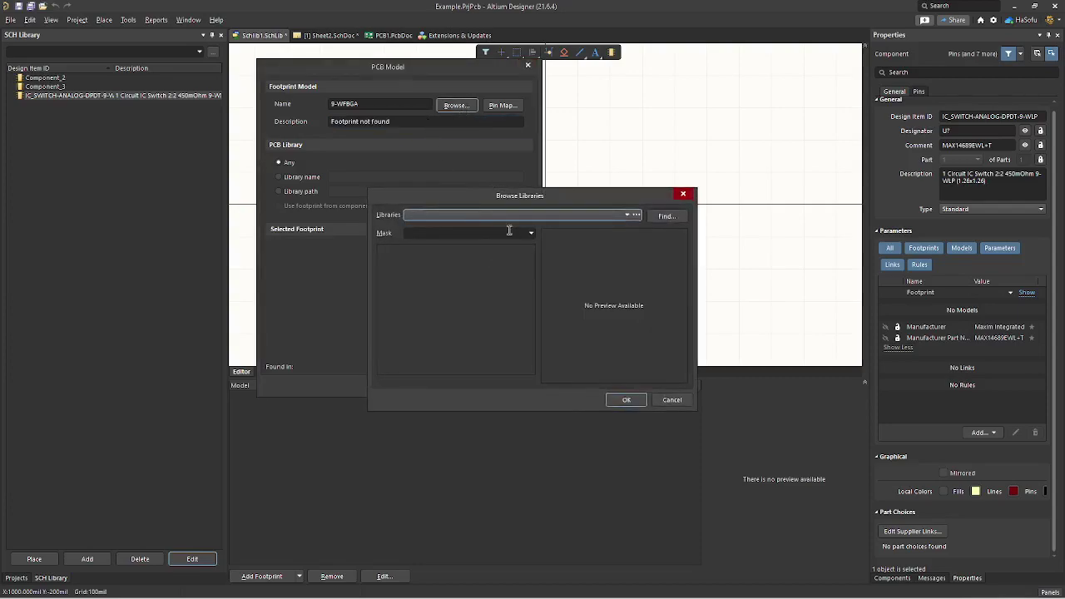
pyautogui.click(530, 216)
pyautogui.click(623, 217)
pyautogui.click(626, 216)
pyautogui.click(628, 216)
pyautogui.click(672, 400)
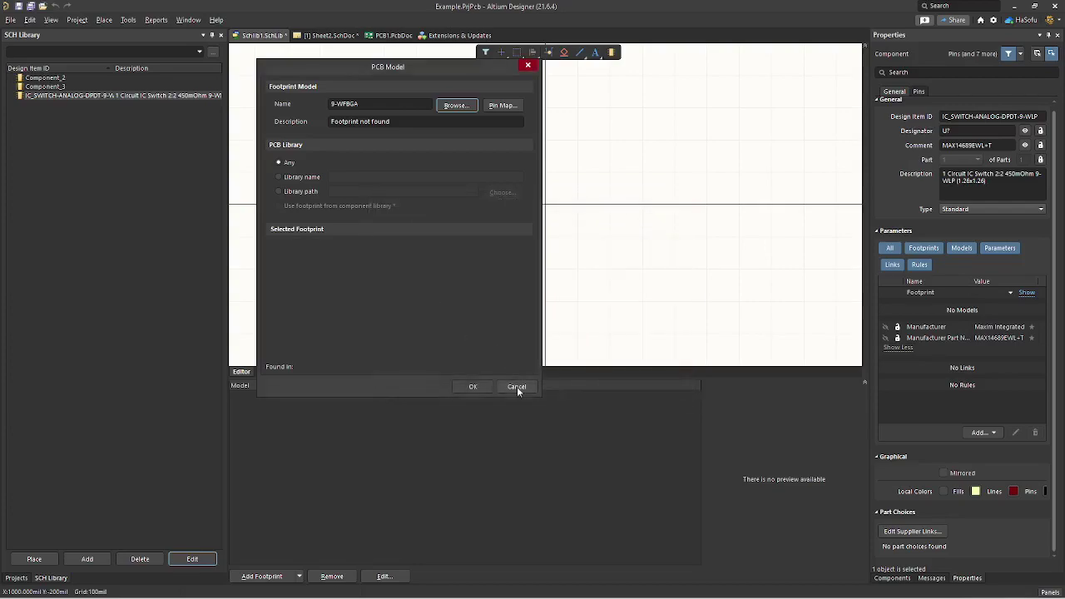
pyautogui.click(517, 387)
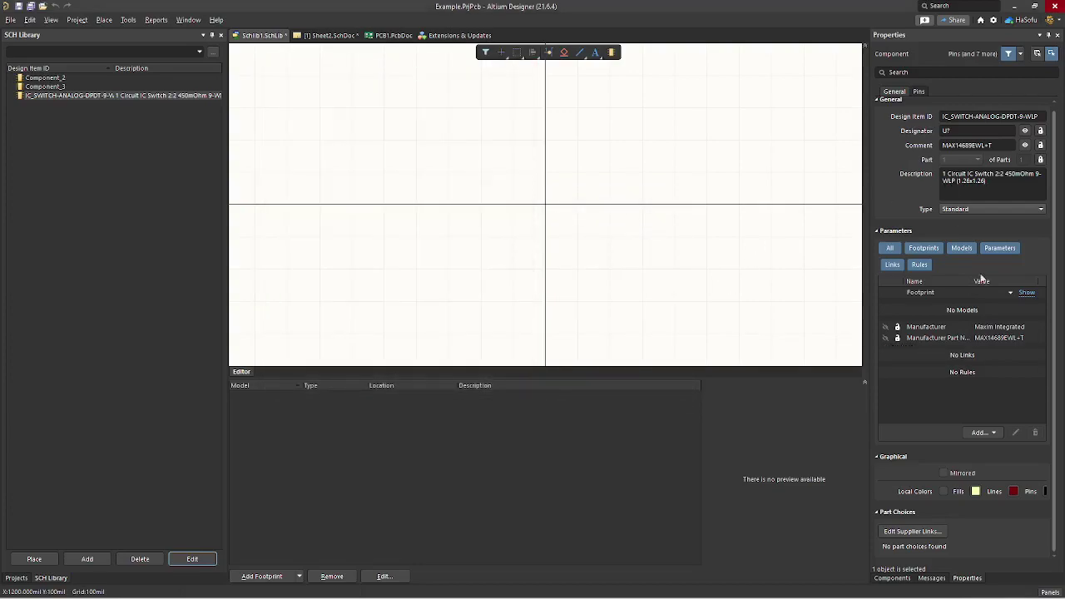
# Step: Add a link parameter to the IC_SWITCH-ANALOG-DPDT-9-WLP part and name it Datasheet
pyautogui.click(974, 417)
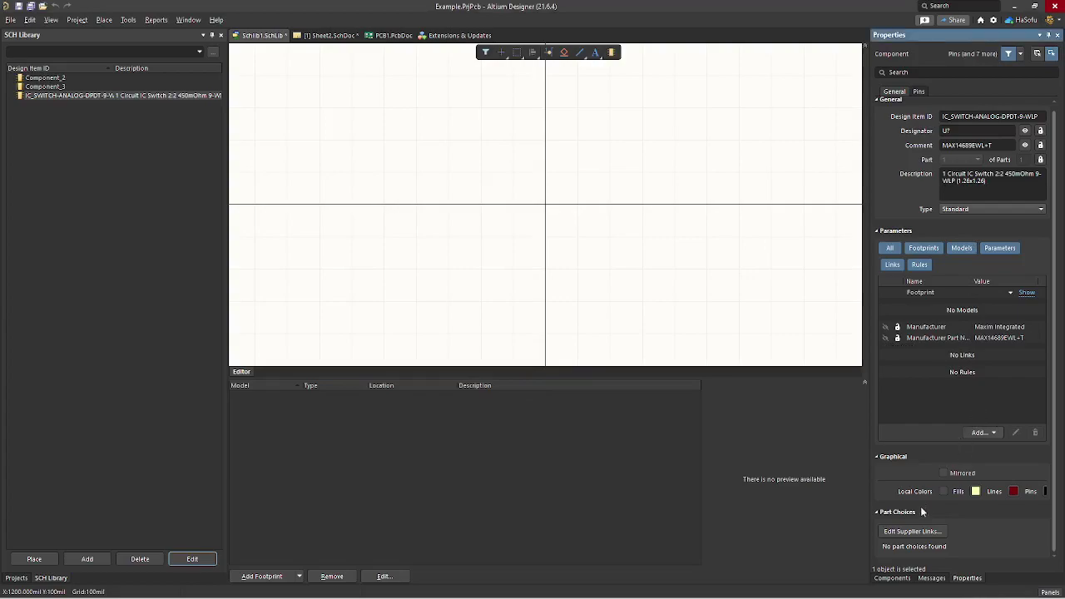
pyautogui.click(987, 434)
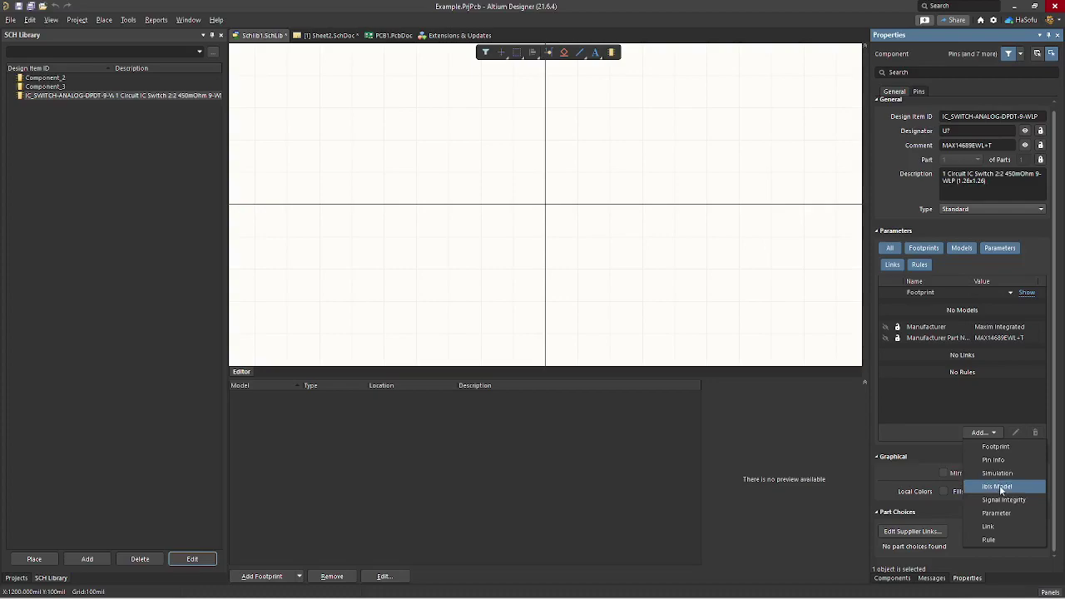
pyautogui.click(1000, 532)
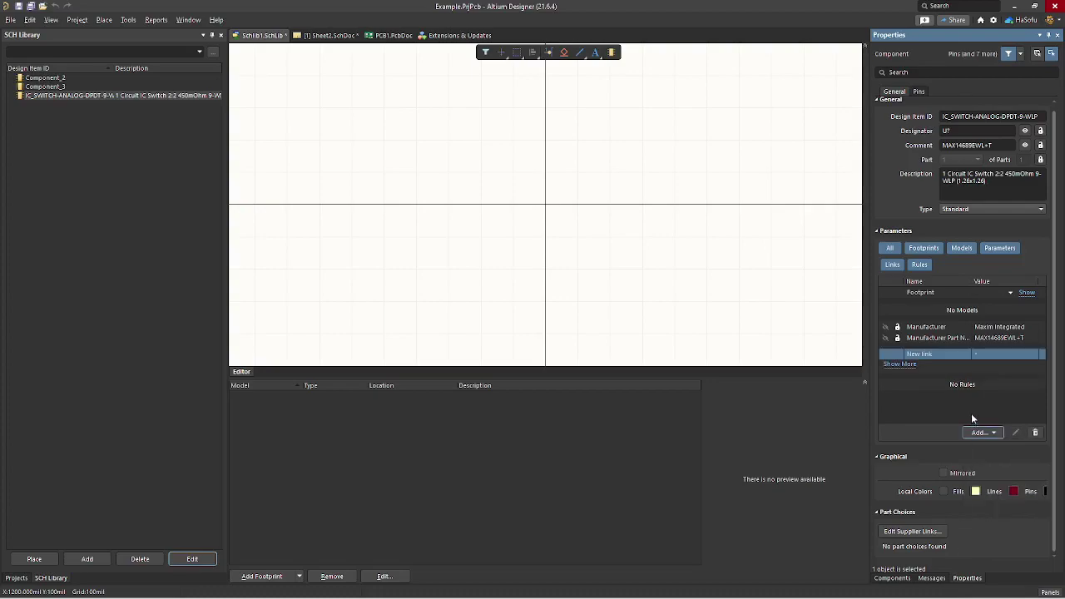
pyautogui.click(948, 354)
pyautogui.write('Datasheet')
pyautogui.press('Return')
# Step: Copy the Datasheet link address from the Digi-Key MAX14689EWL+T page, then return to Altium
pyautogui.moveTo(230, 595)
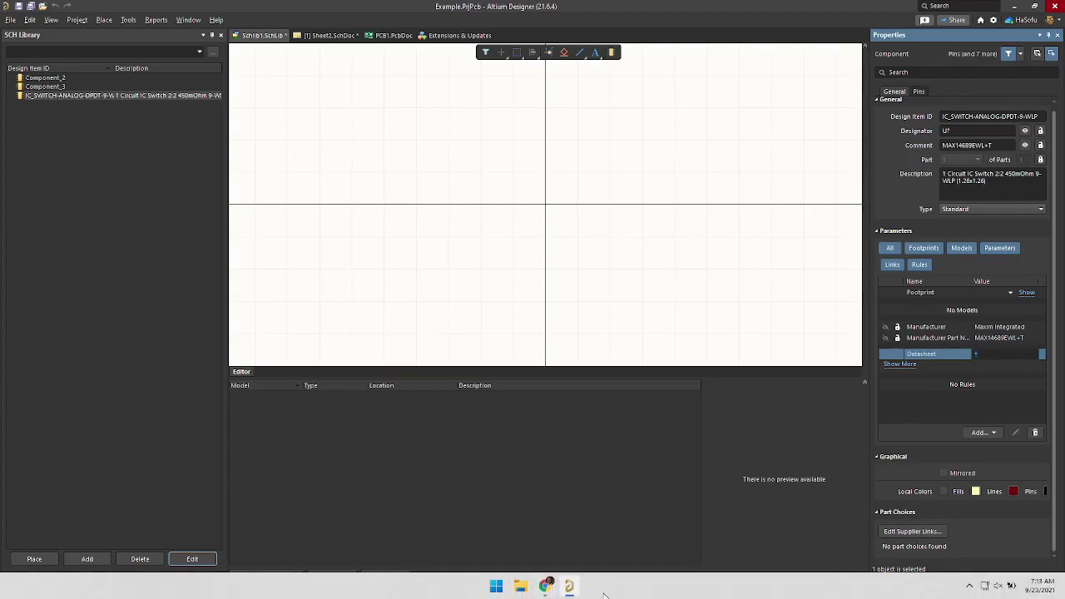
pyautogui.click(545, 586)
pyautogui.scroll(3, 538, 297)
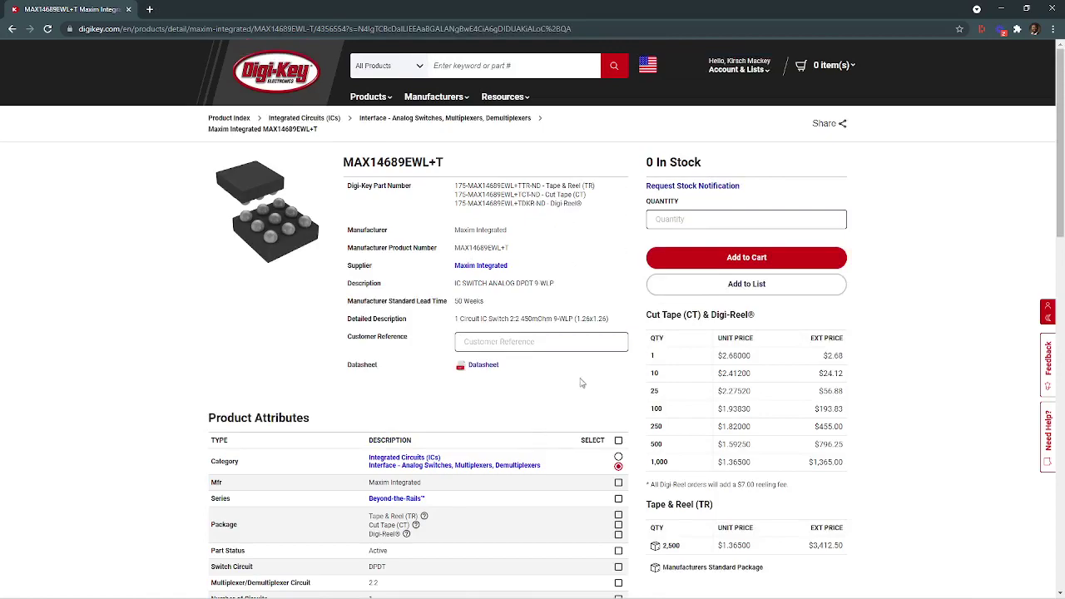
pyautogui.rightClick(472, 366)
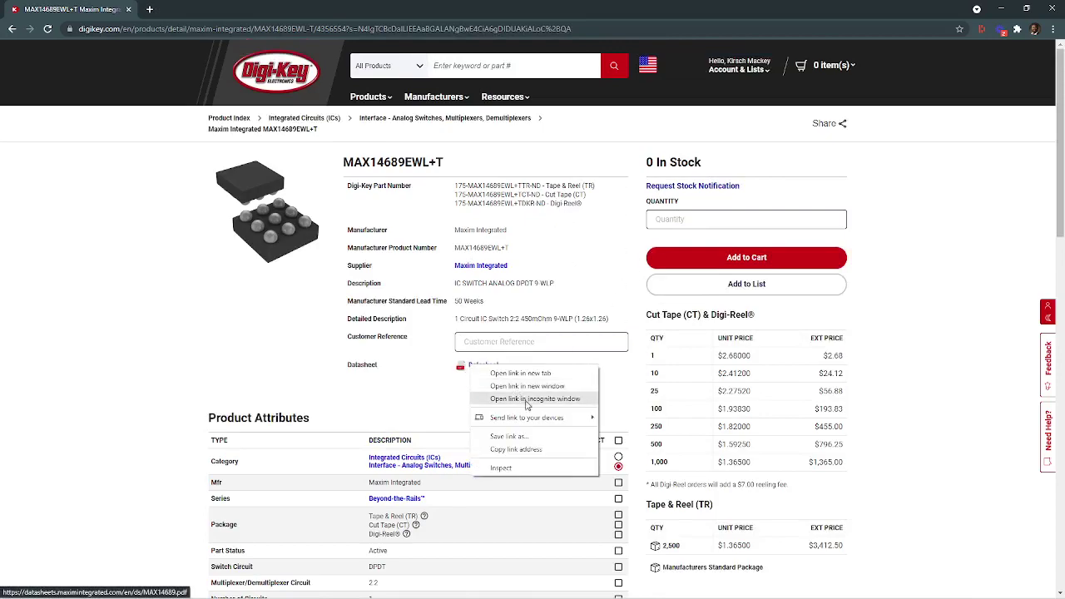
pyautogui.click(541, 451)
pyautogui.click(570, 587)
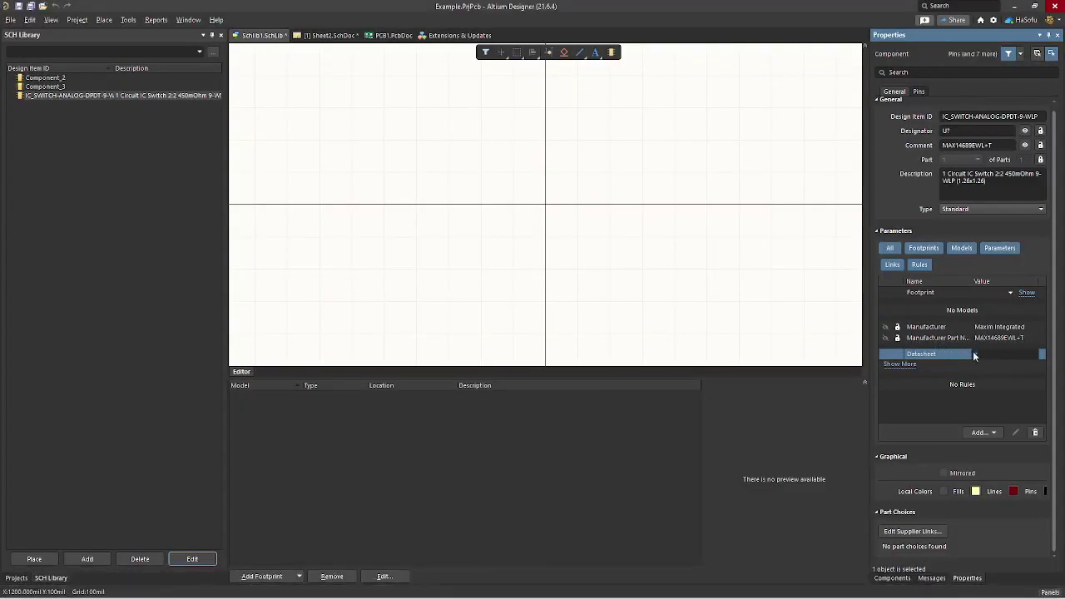
# Step: Paste the copied datasheet URL into the Datasheet link's value
pyautogui.click(976, 354)
pyautogui.hotkey('ctrl', 'v')
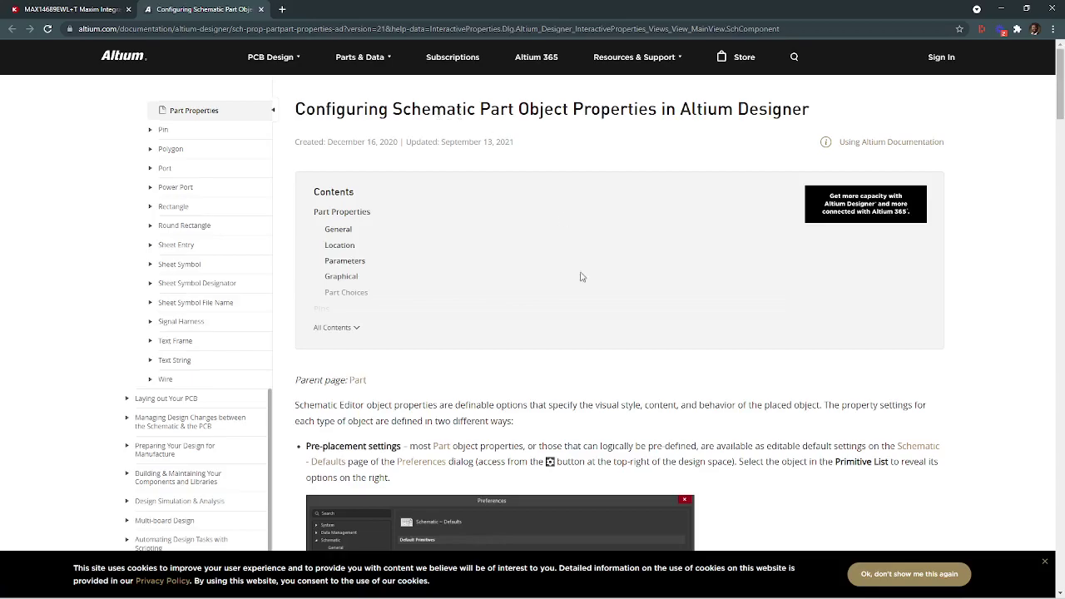
pyautogui.scroll(-2, 680, 332)
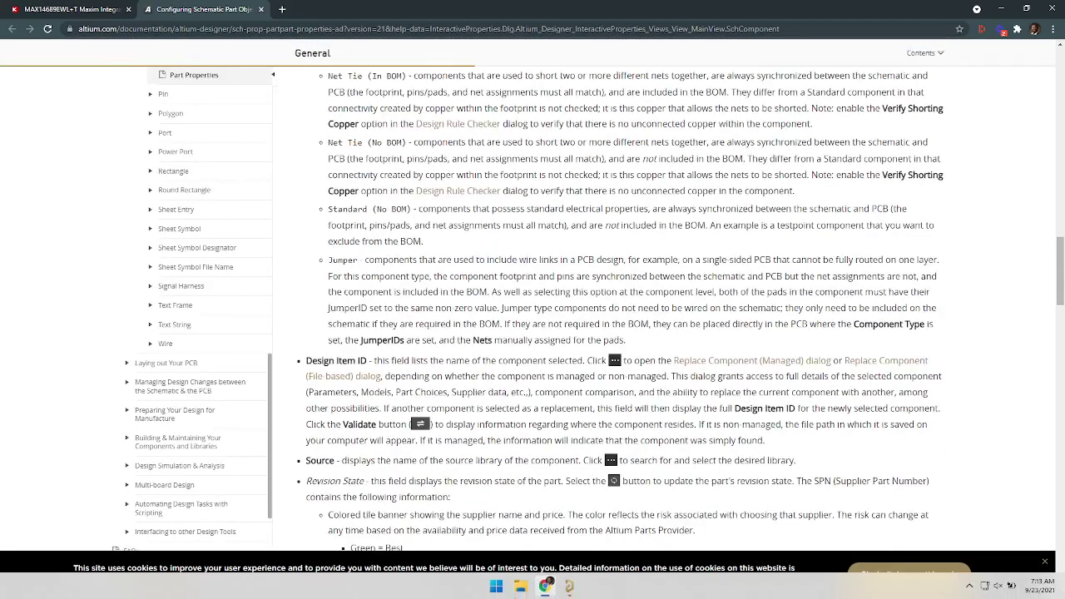
pyautogui.click(569, 587)
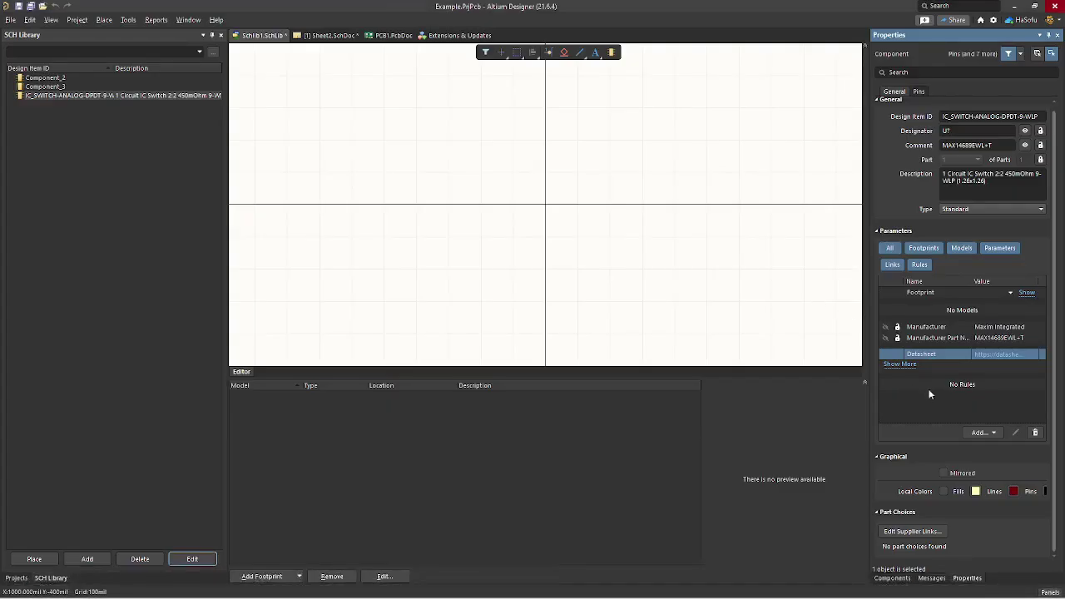
# Step: Attach a Clearance Constraint rule with 20mil minimum clearance to the switch part
pyautogui.click(982, 433)
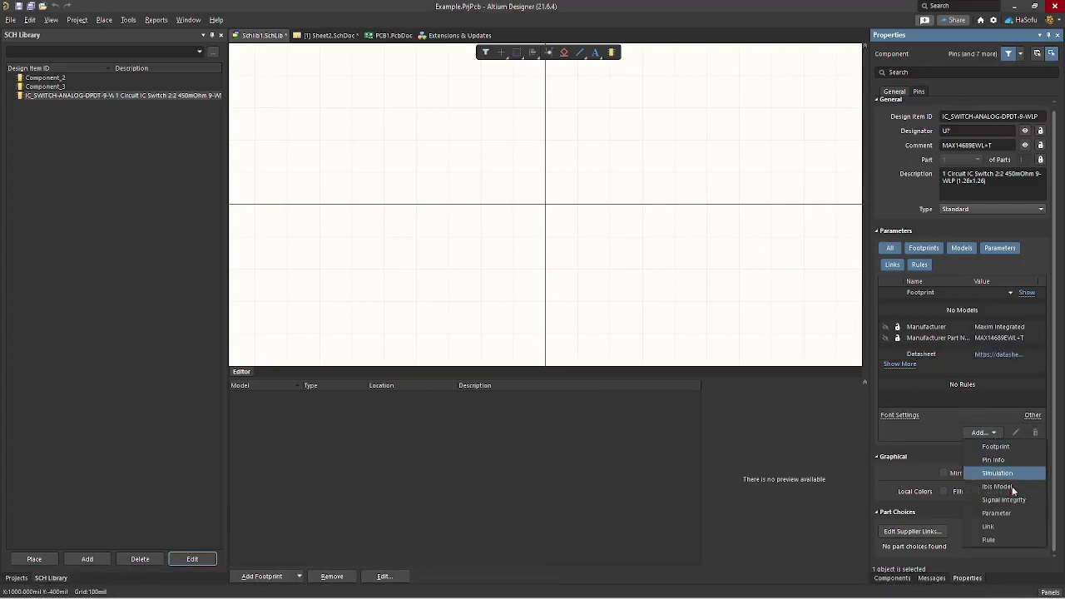
pyautogui.click(1012, 541)
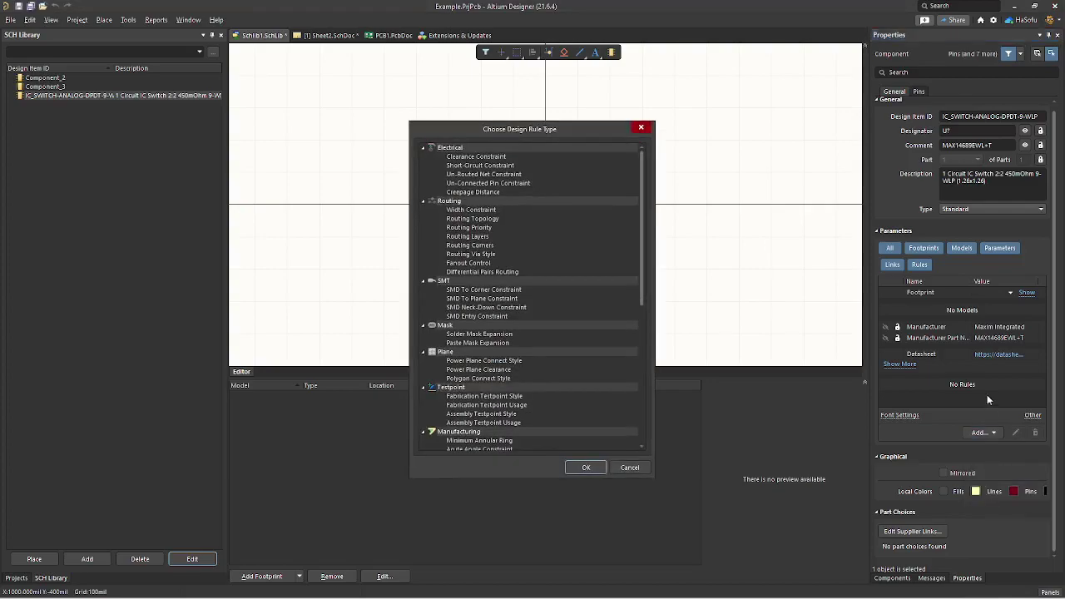
pyautogui.click(496, 158)
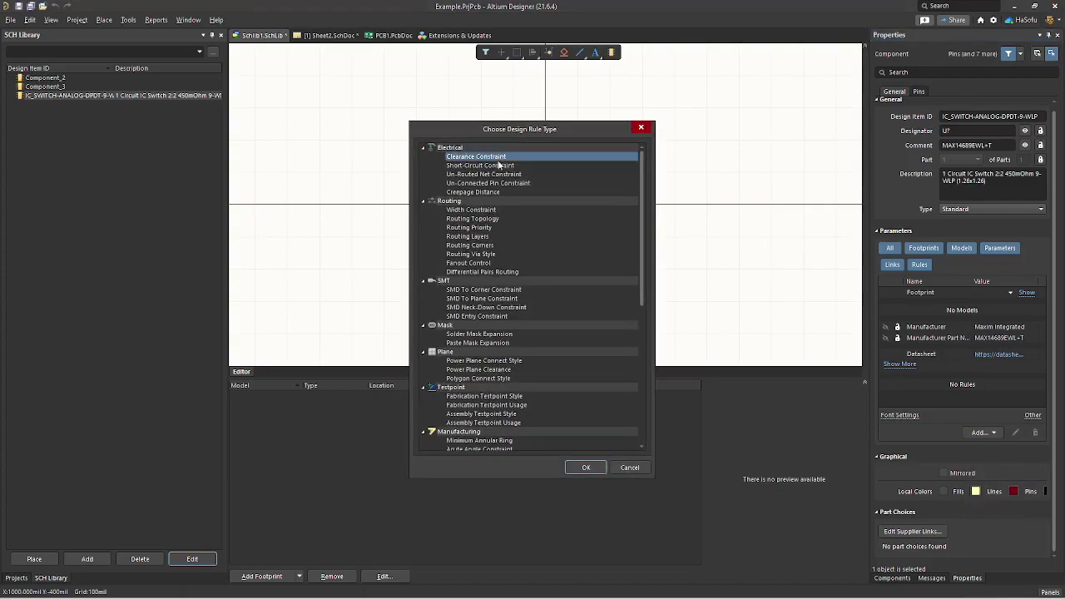
pyautogui.click(585, 468)
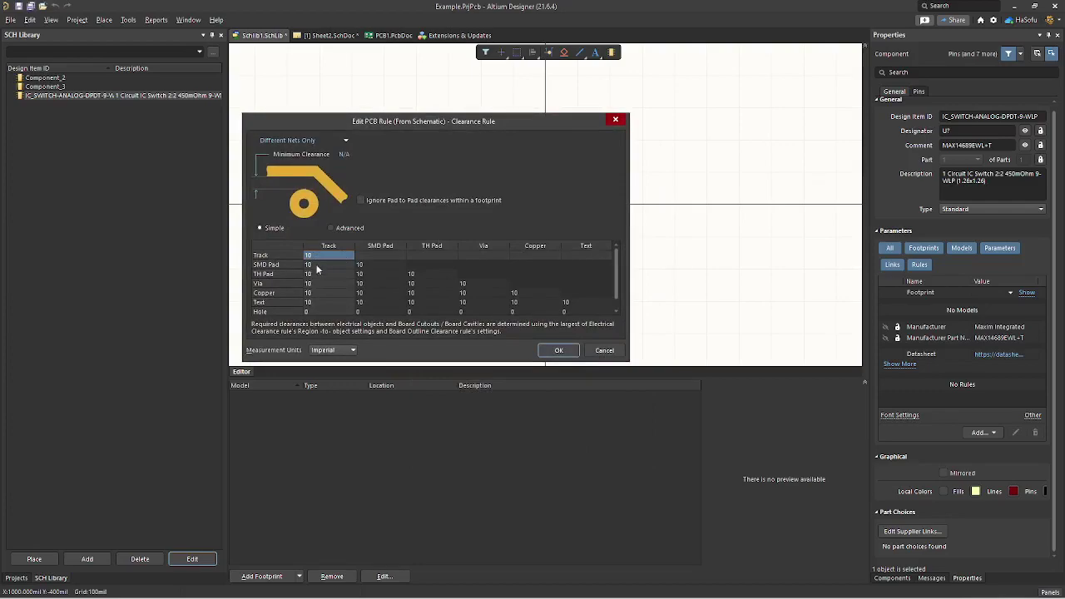
pyautogui.scroll(-1, 327, 283)
pyautogui.scroll(1, 336, 268)
pyautogui.write('20')
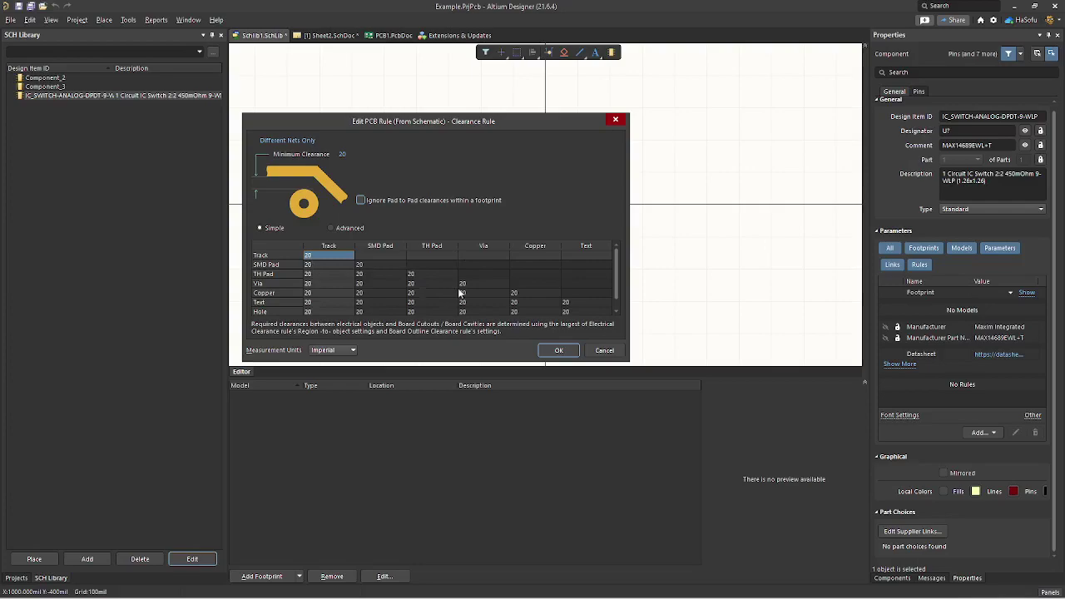
pyautogui.scroll(-1, 462, 288)
pyautogui.click(555, 350)
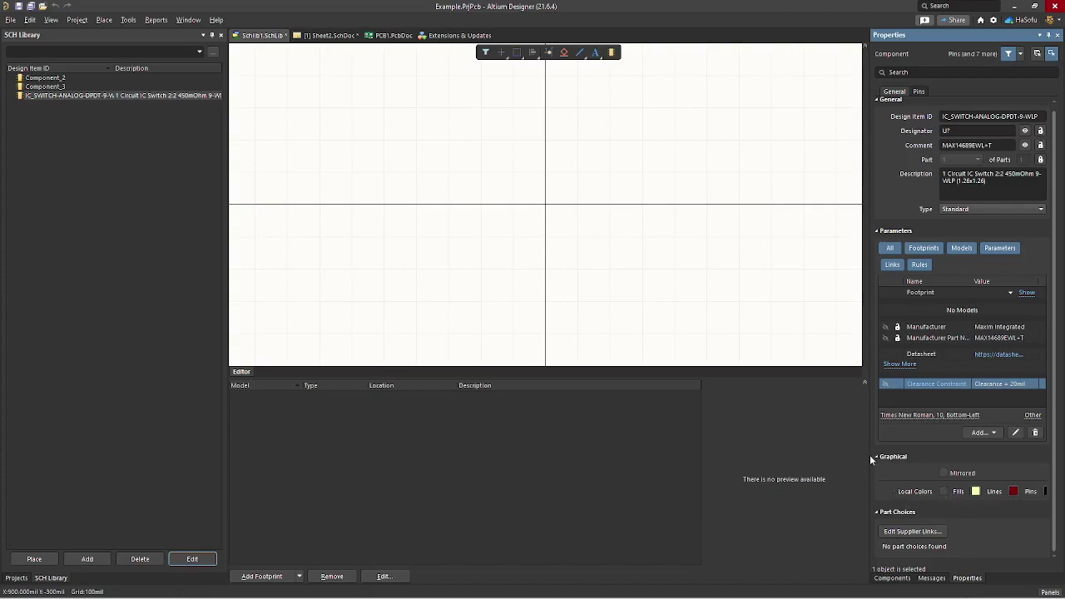
# Step: Add a Newark supplier link to the switch component through Edit Supplier Links
pyautogui.moveTo(868, 459); pyautogui.dragTo(828, 449)
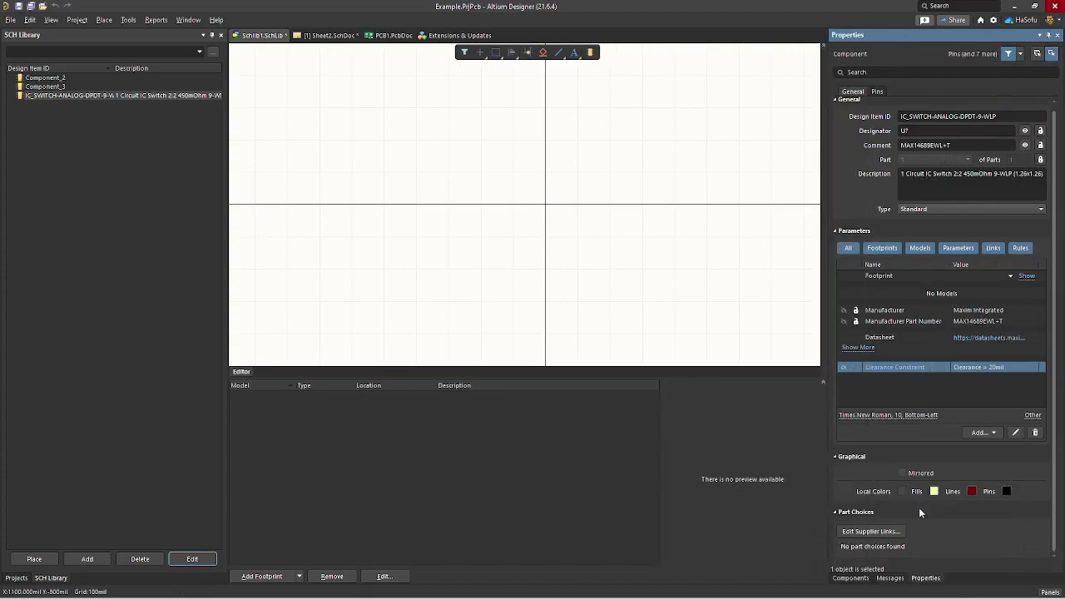
pyautogui.click(909, 513)
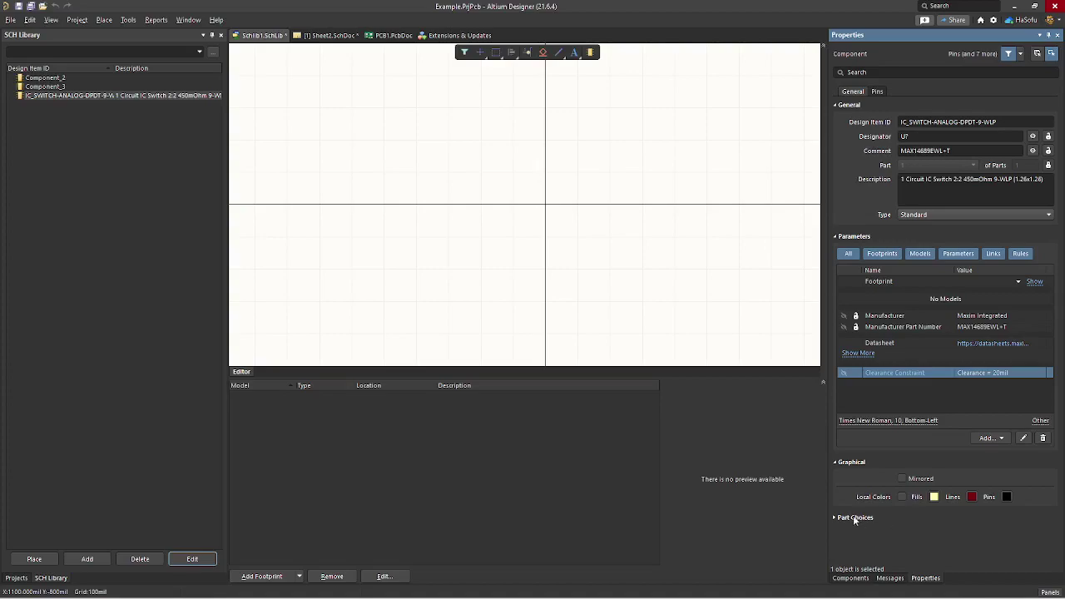
pyautogui.click(903, 518)
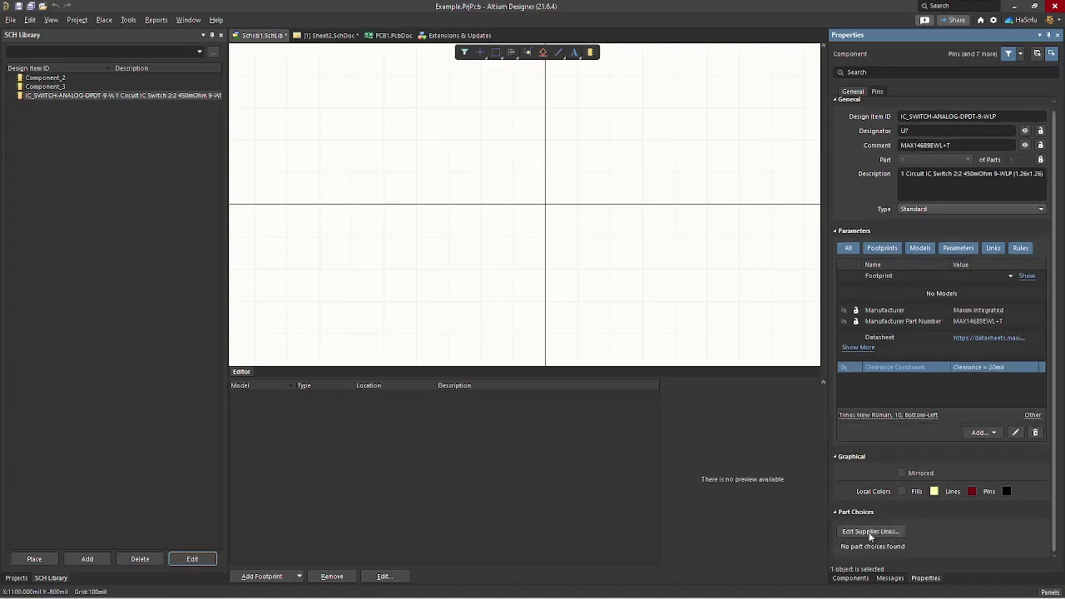
pyautogui.click(870, 533)
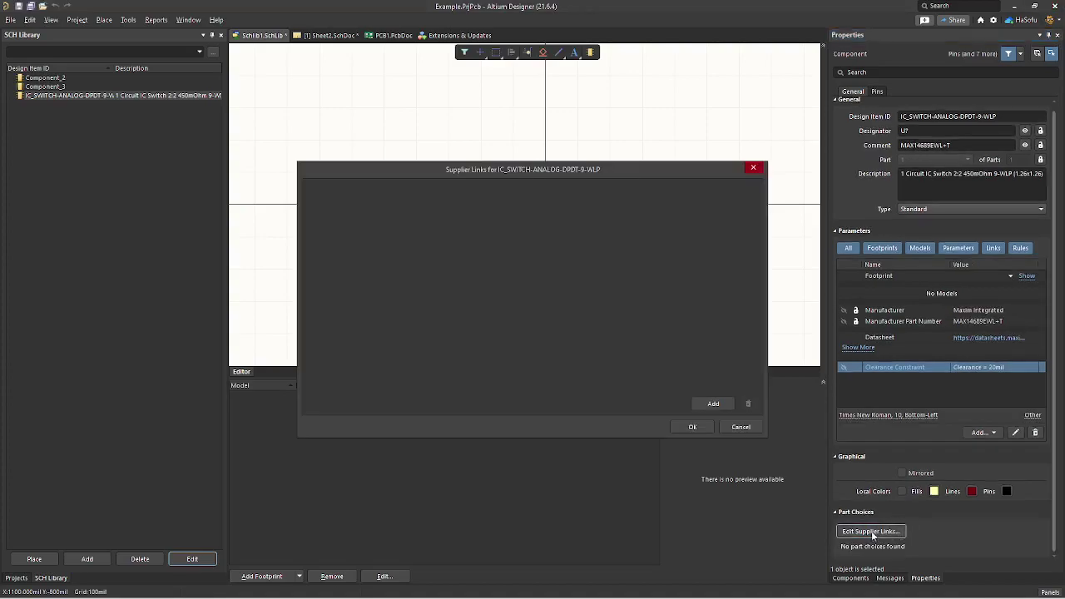
pyautogui.click(714, 405)
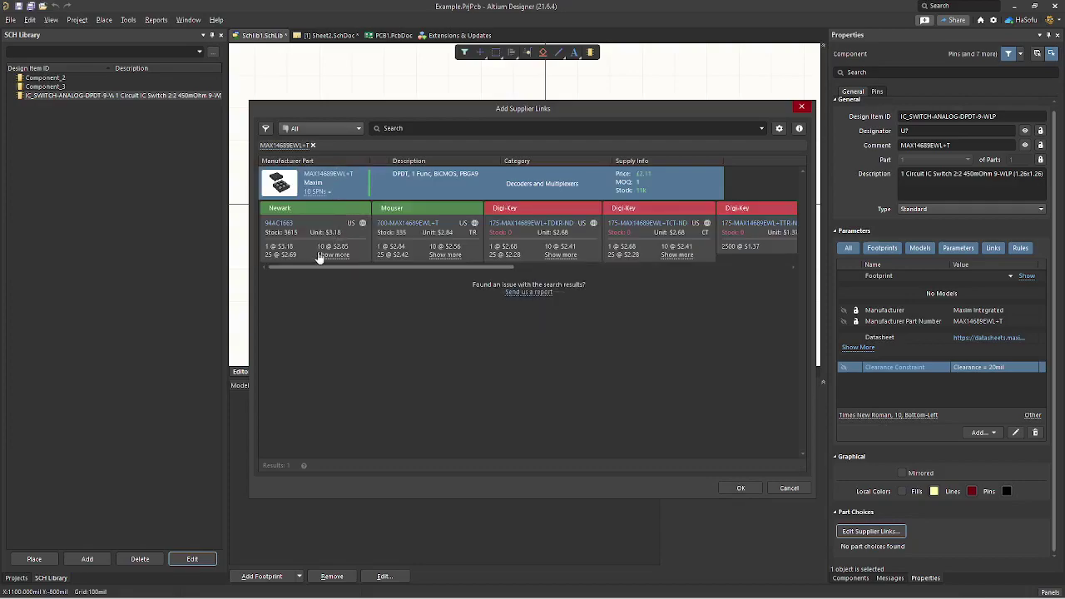
pyautogui.click(320, 256)
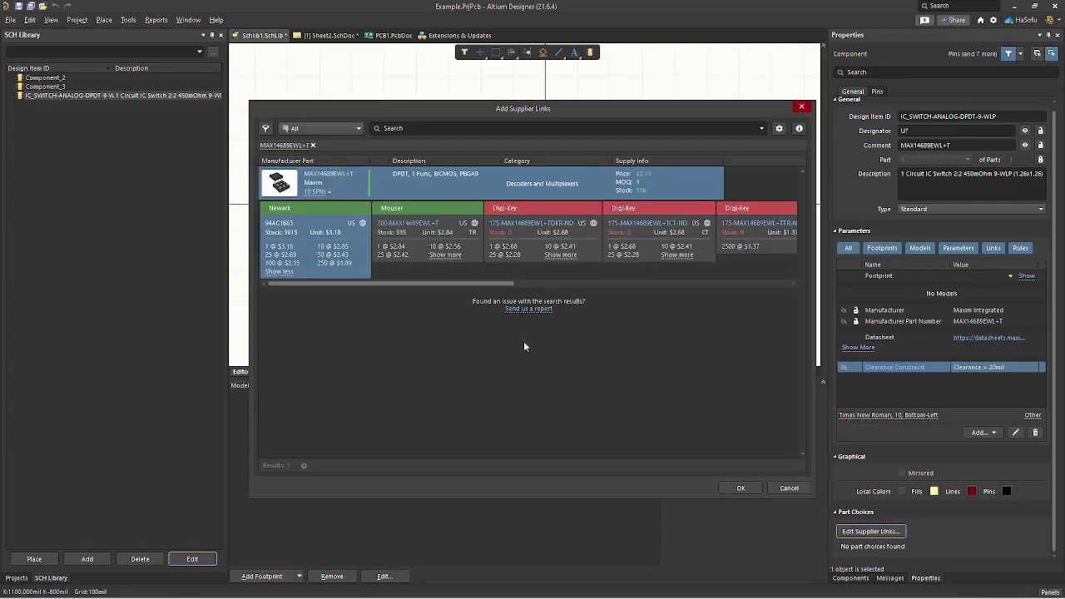
pyautogui.click(742, 488)
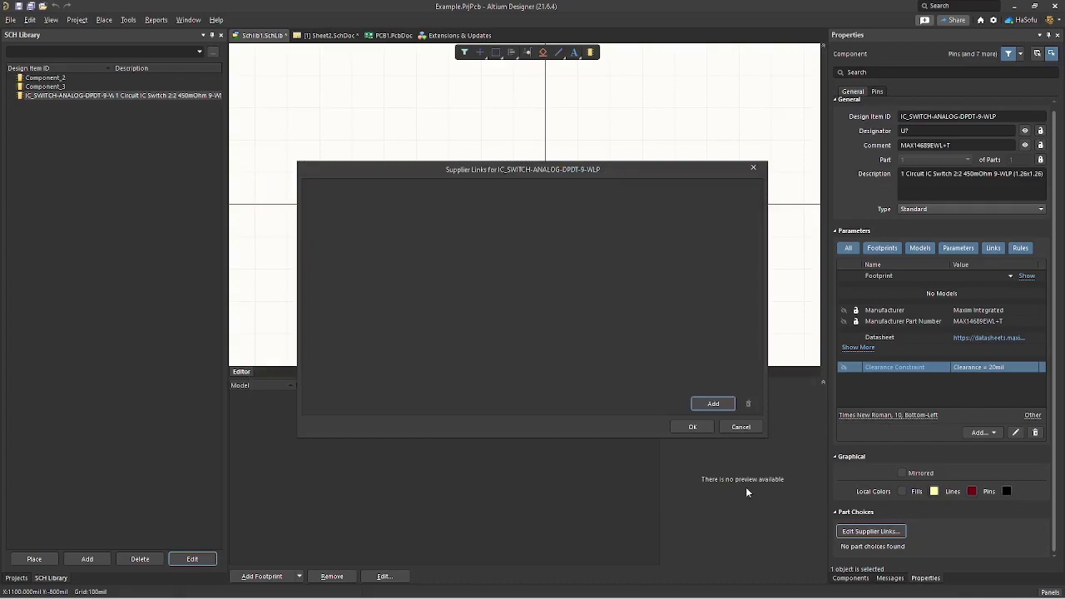
pyautogui.click(708, 402)
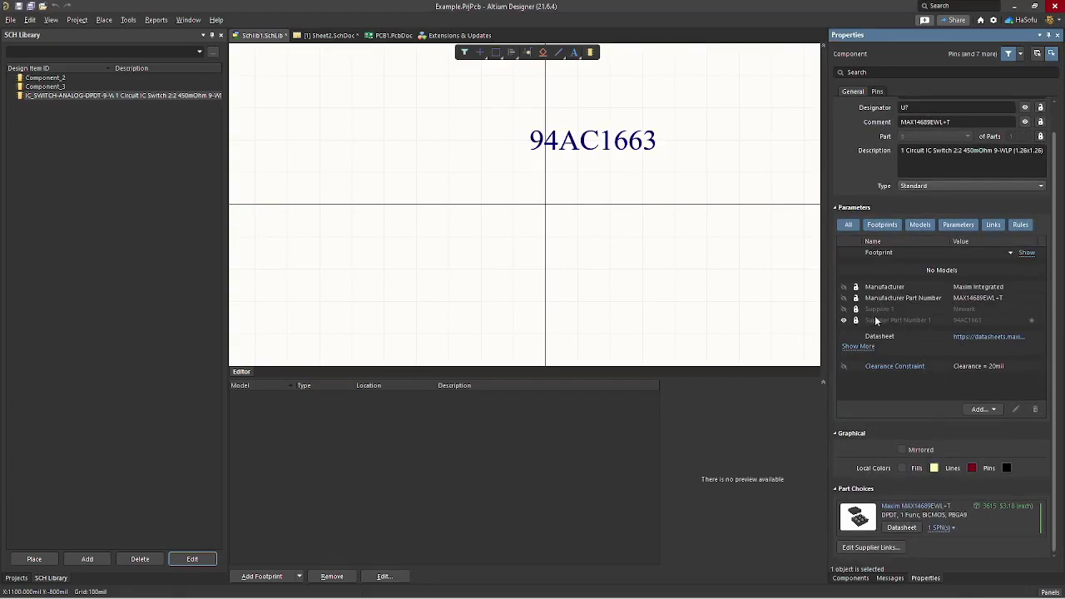
# Step: Hide Supplier Part Number 1 on the symbol and clear the parameter selection
pyautogui.click(844, 321)
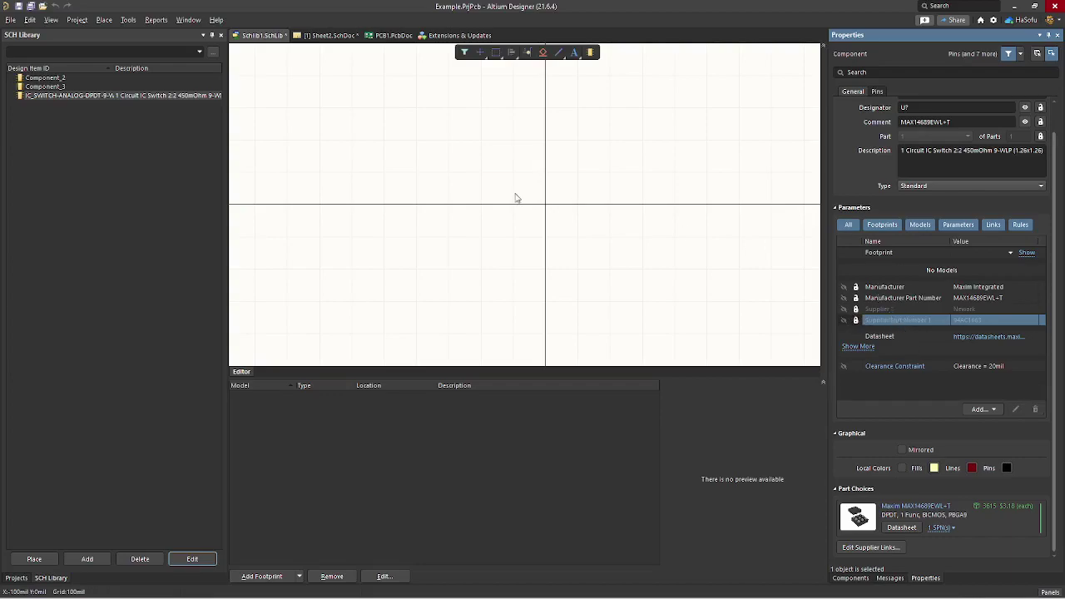
pyautogui.click(537, 225)
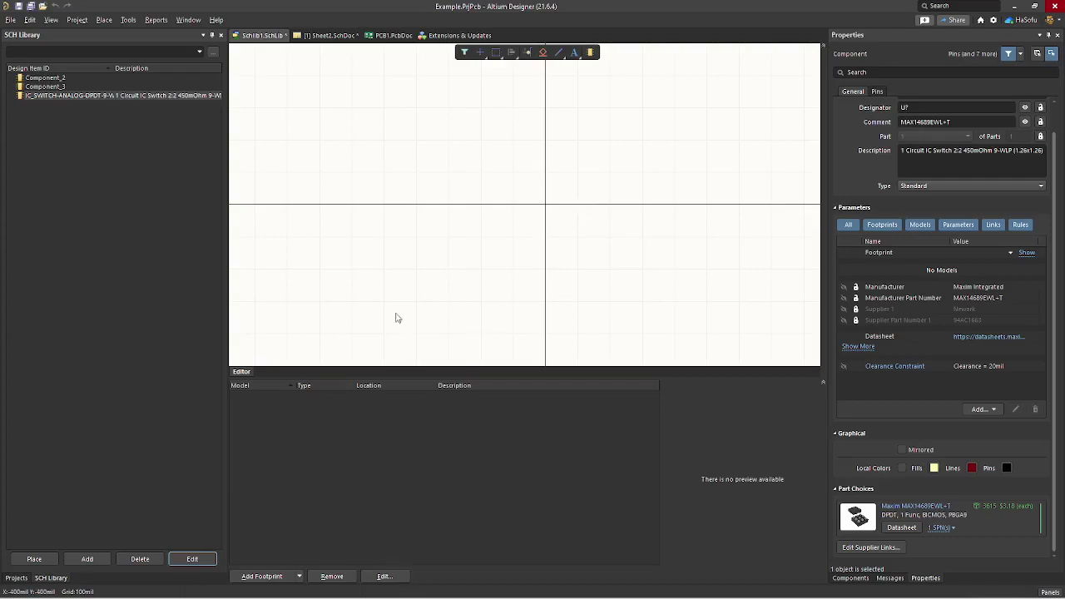
pyautogui.click(106, 20)
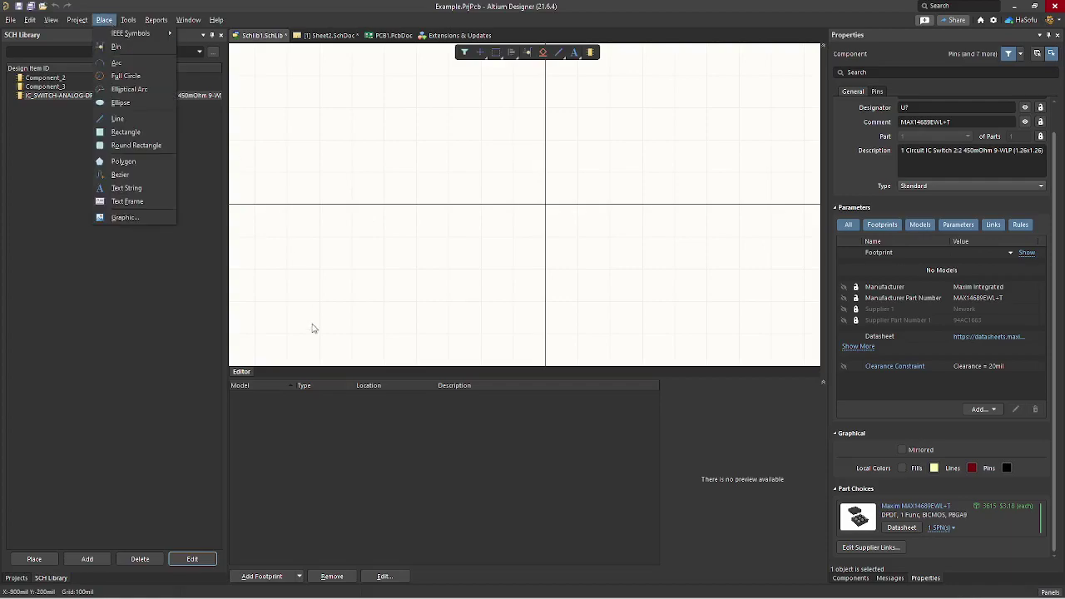
# Step: Open the MAX14689 datasheet in Chrome at the page 9 pin configuration diagrams
pyautogui.moveTo(425, 593)
pyautogui.click(545, 587)
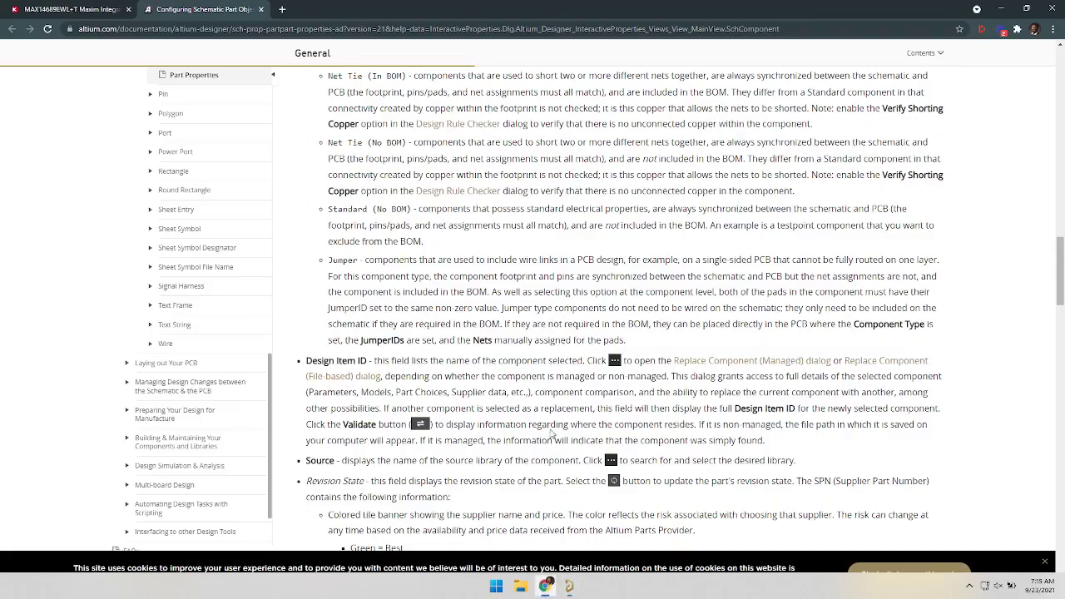
pyautogui.click(98, 12)
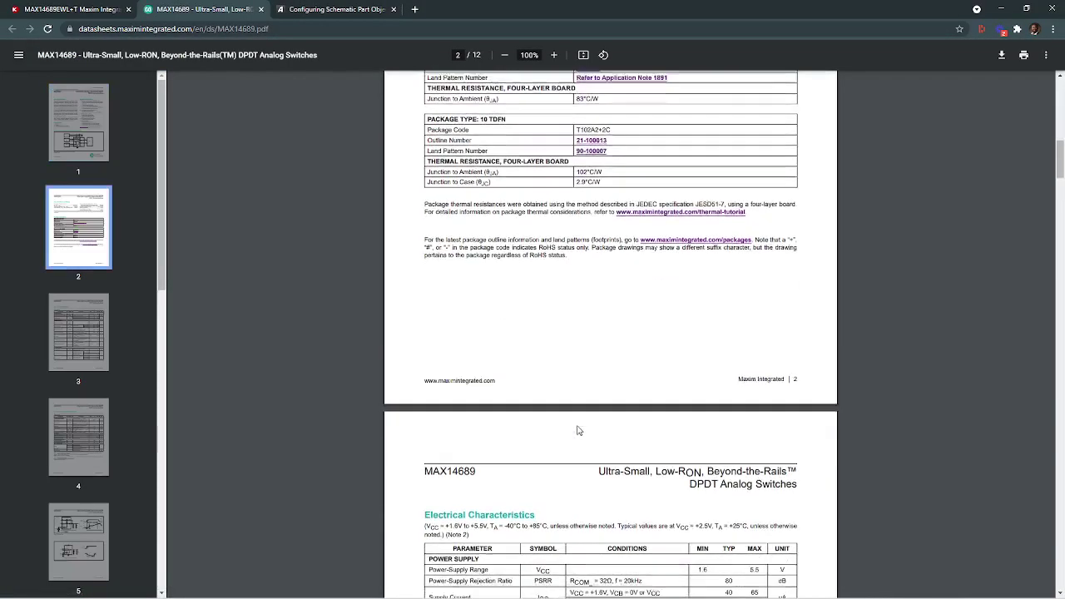
pyautogui.scroll(-3, 578, 426)
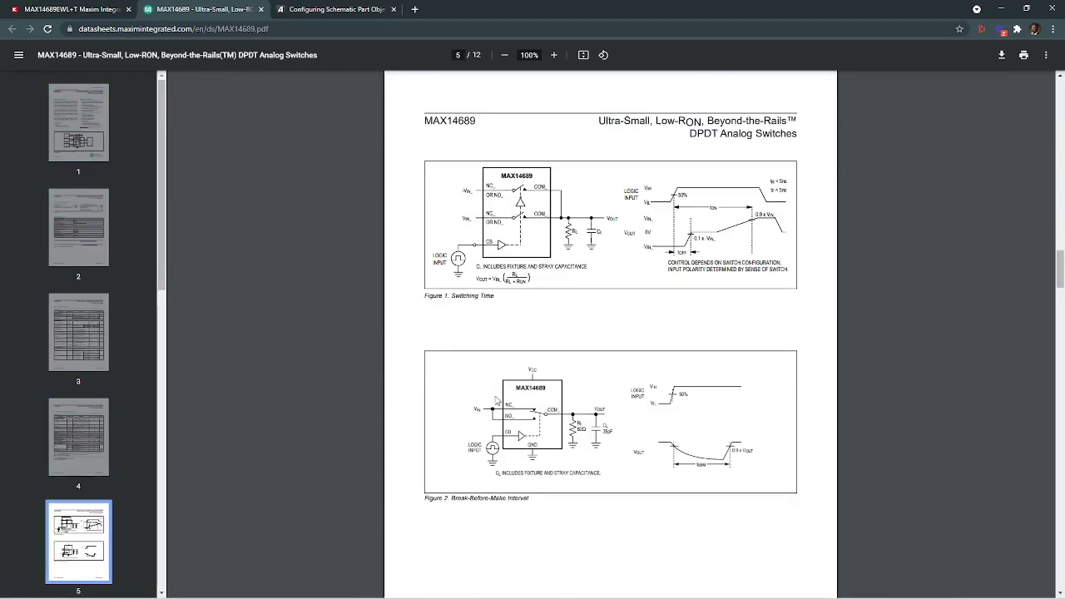
pyautogui.scroll(-6, 602, 402)
pyautogui.scroll(-20, 602, 404)
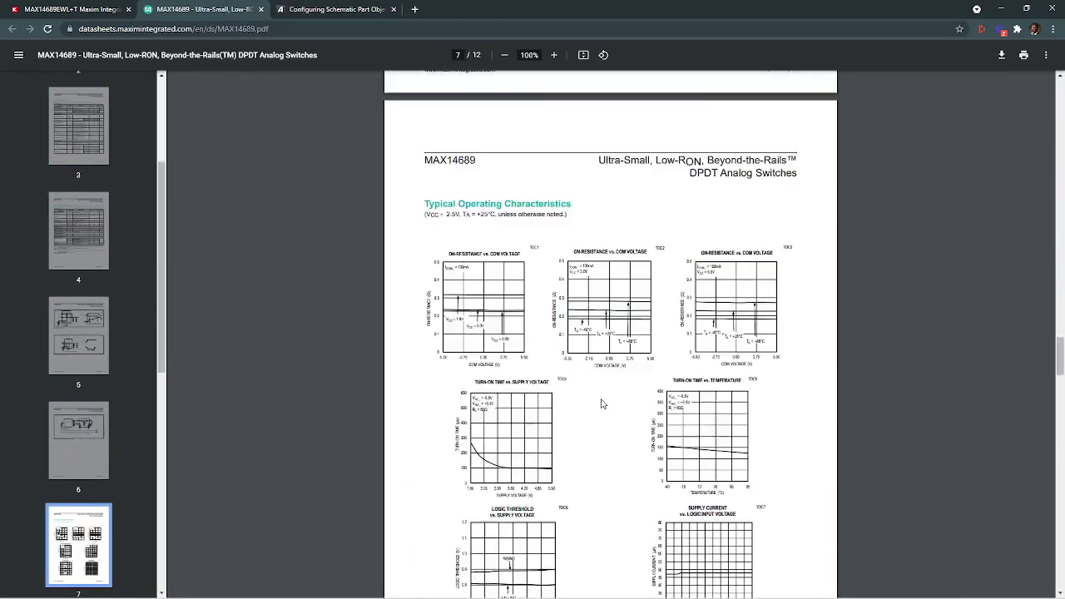
pyautogui.scroll(3, 603, 404)
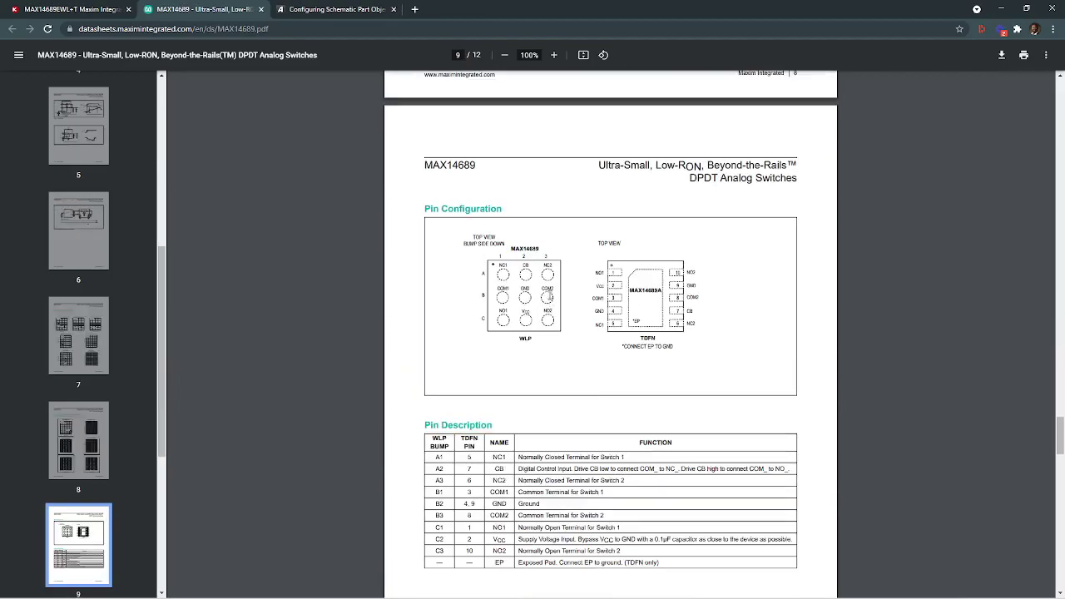
pyautogui.scroll(1, 545, 279)
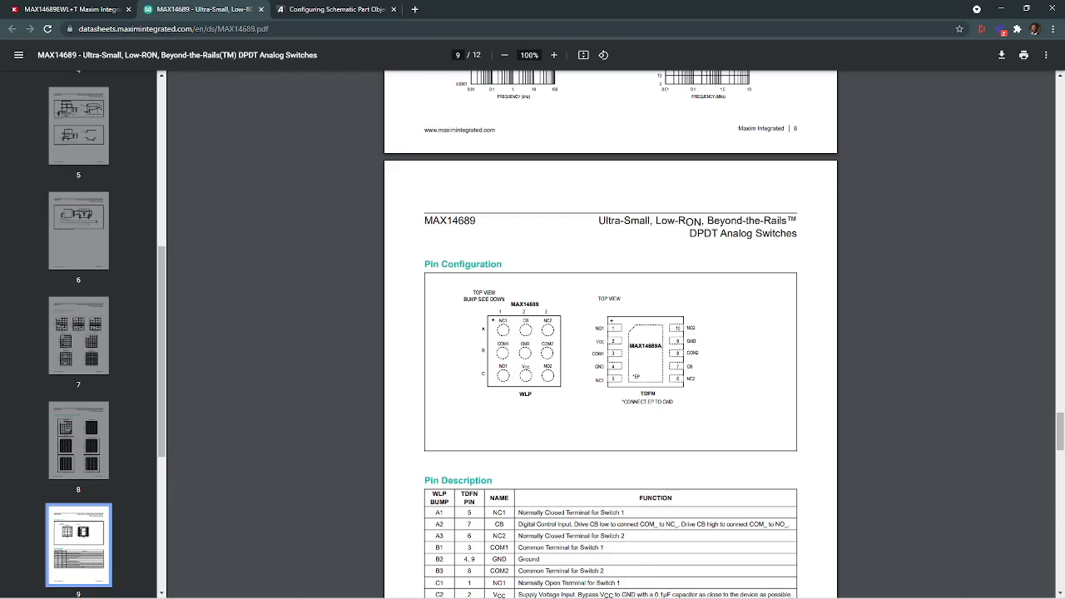
pyautogui.keyDown('ctrl'); pyautogui.scroll(4, 610, 364); pyautogui.keyUp('ctrl')
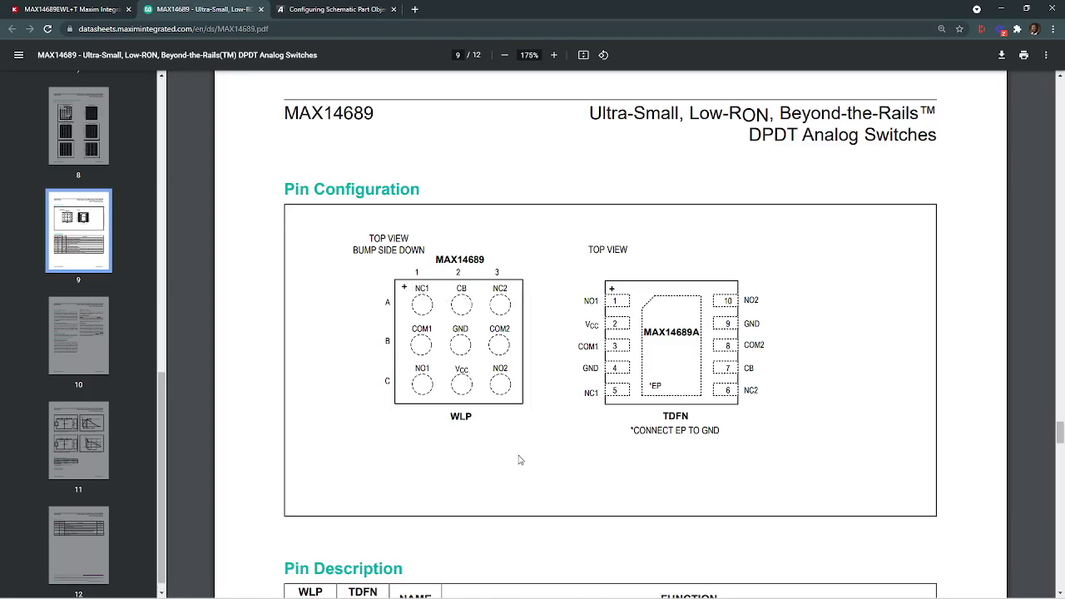
# Step: Back in Altium, open Schlib1.SchLib and show its SCH Library component list
pyautogui.moveTo(515, 594)
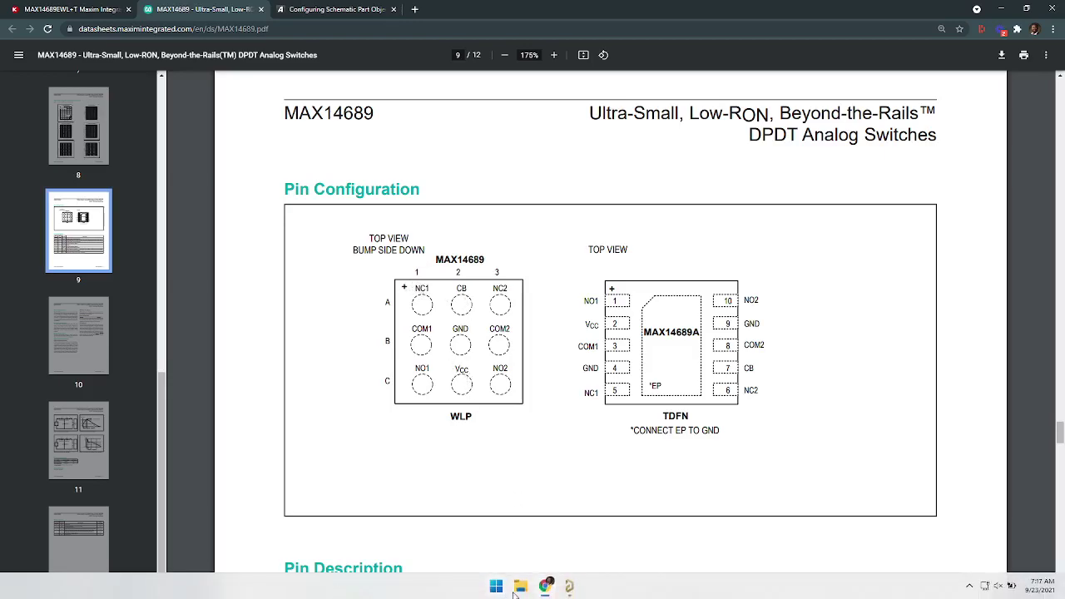
pyautogui.click(570, 587)
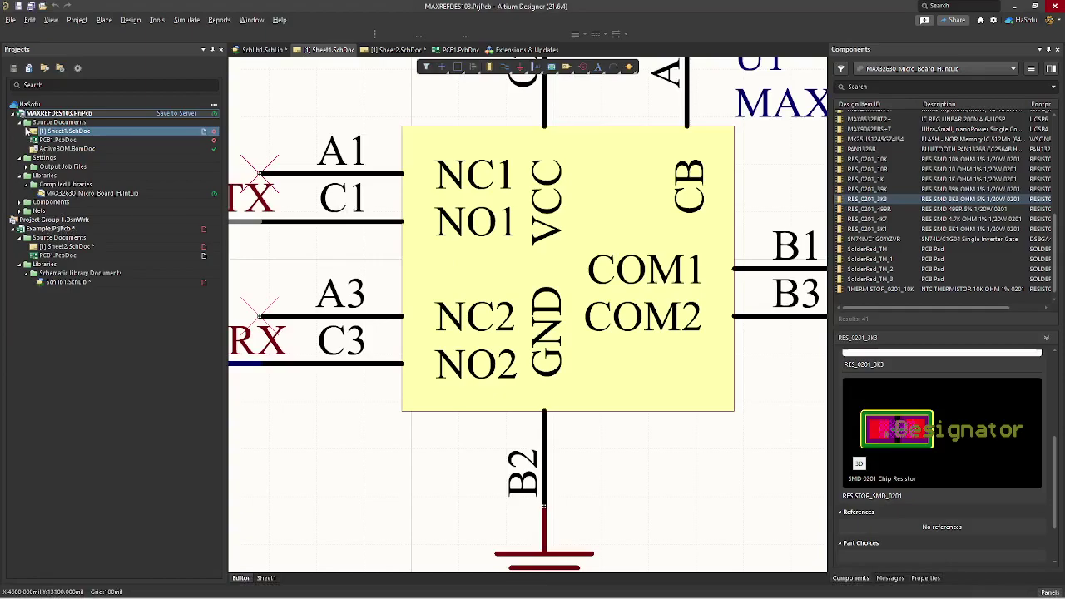
pyautogui.click(15, 113)
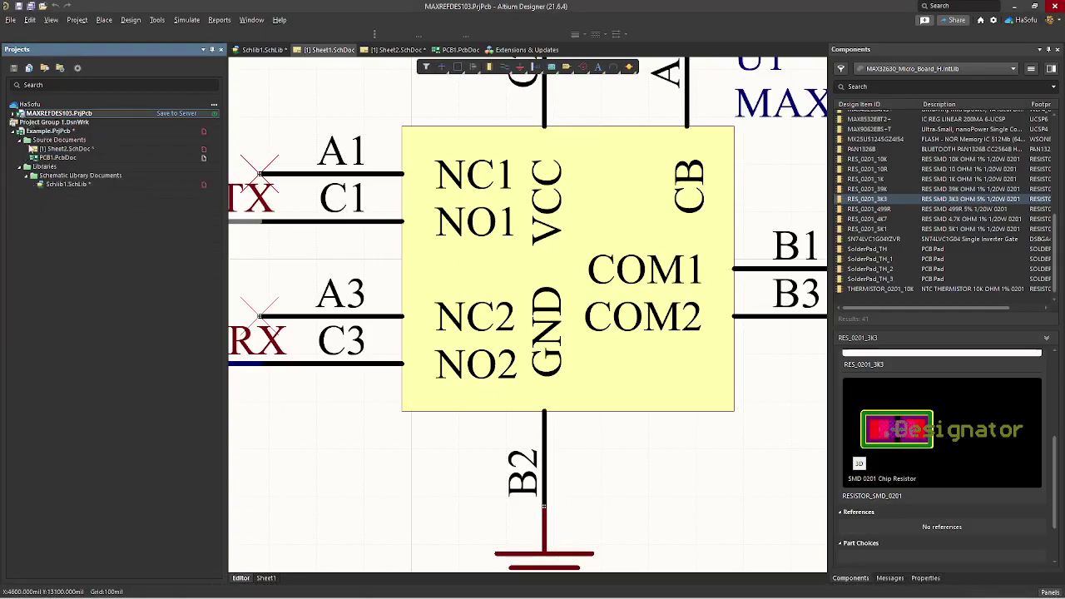
pyautogui.click(65, 185)
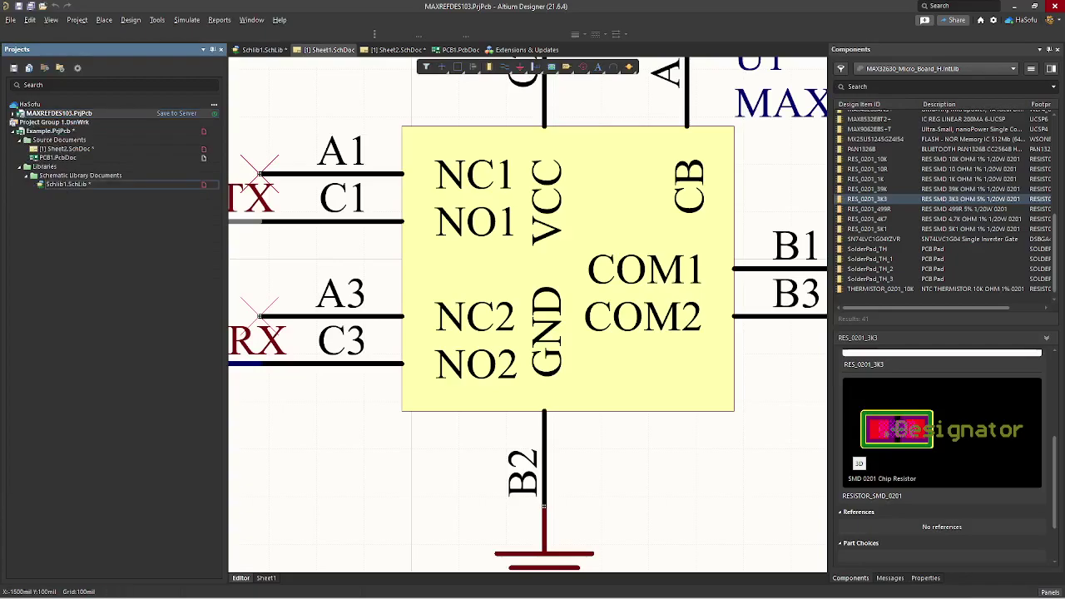
pyautogui.doubleClick(65, 185)
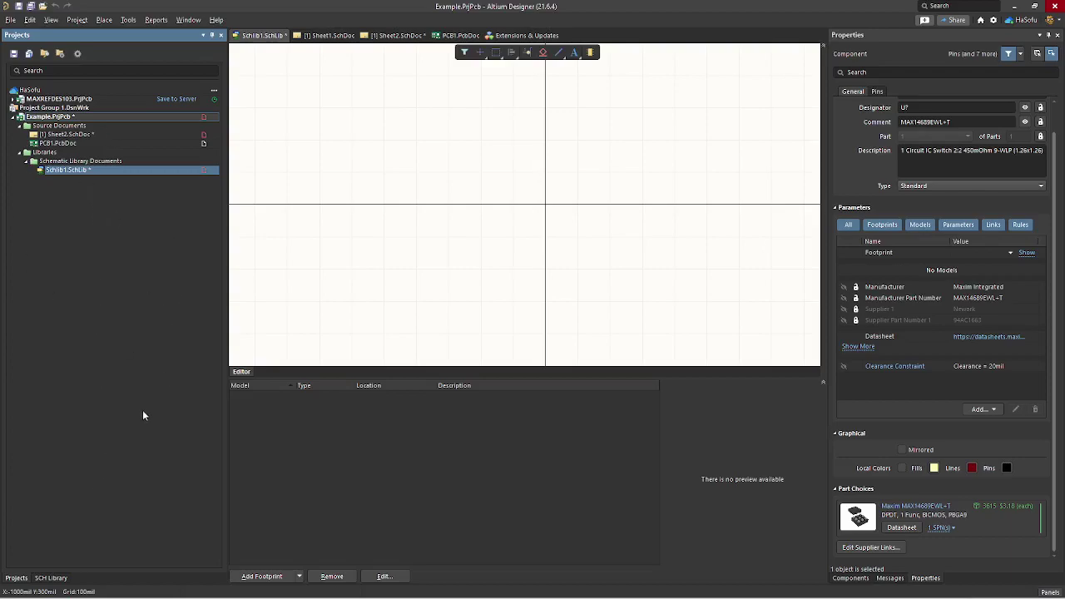
pyautogui.click(52, 578)
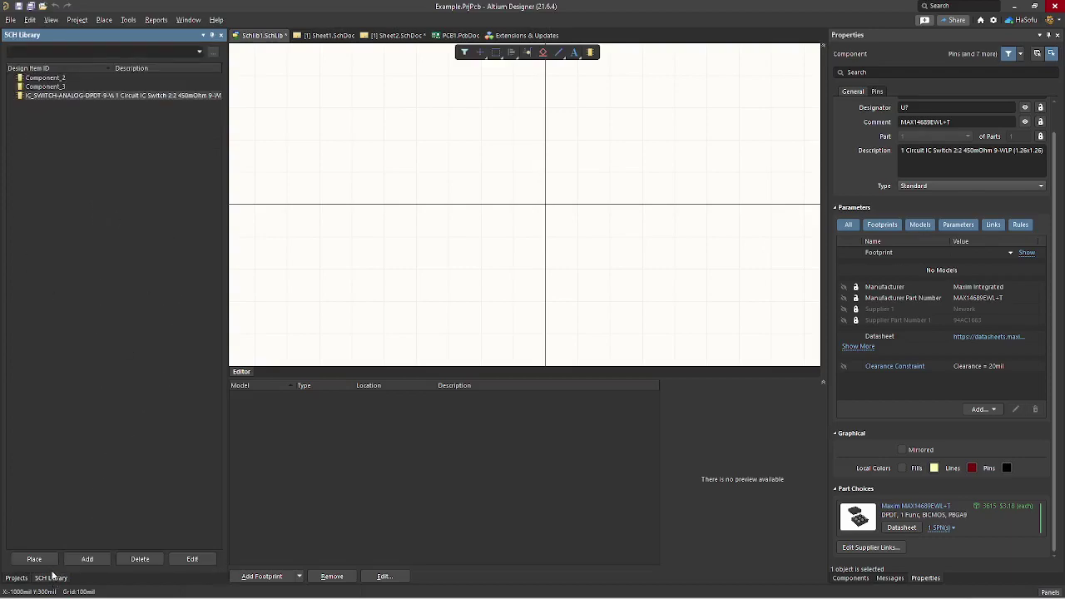
pyautogui.click(1051, 592)
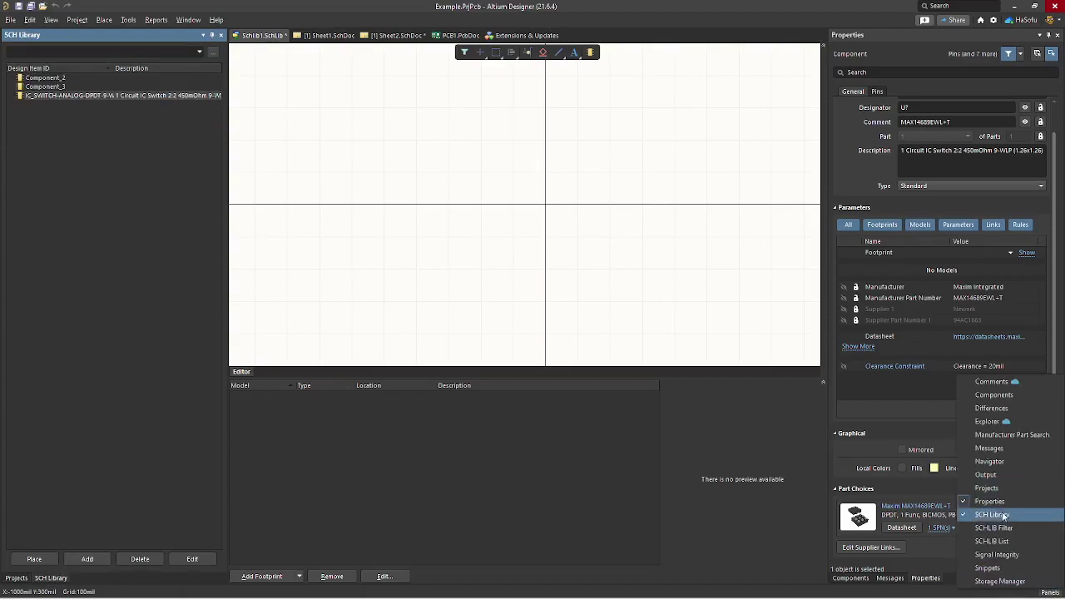
pyautogui.click(111, 173)
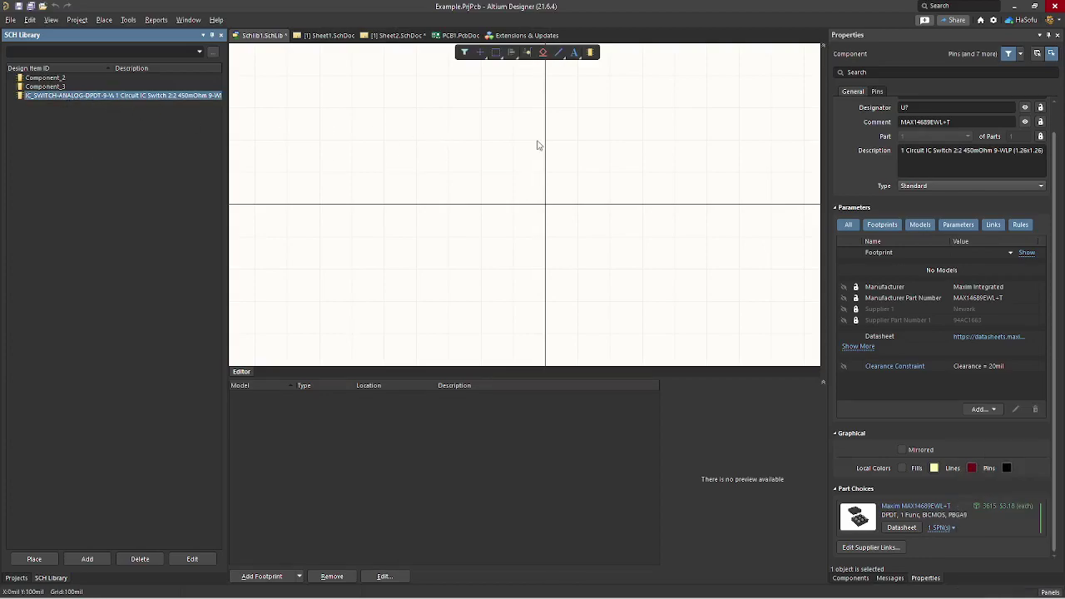
# Step: Draw the yellow rectangular body of the switch symbol around the origin
pyautogui.click(103, 19)
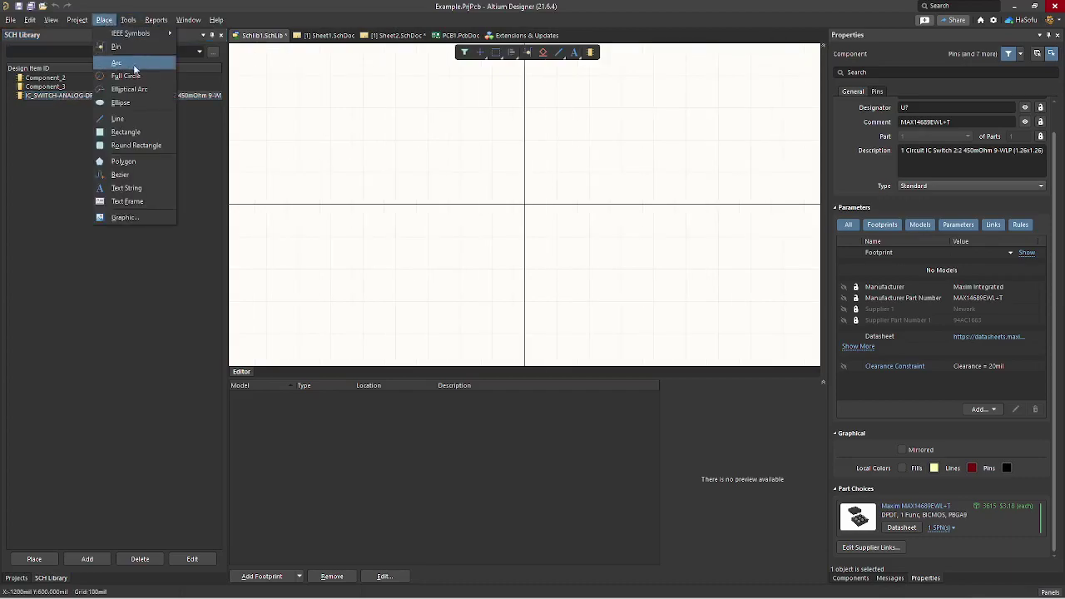
pyautogui.click(125, 132)
pyautogui.click(424, 109)
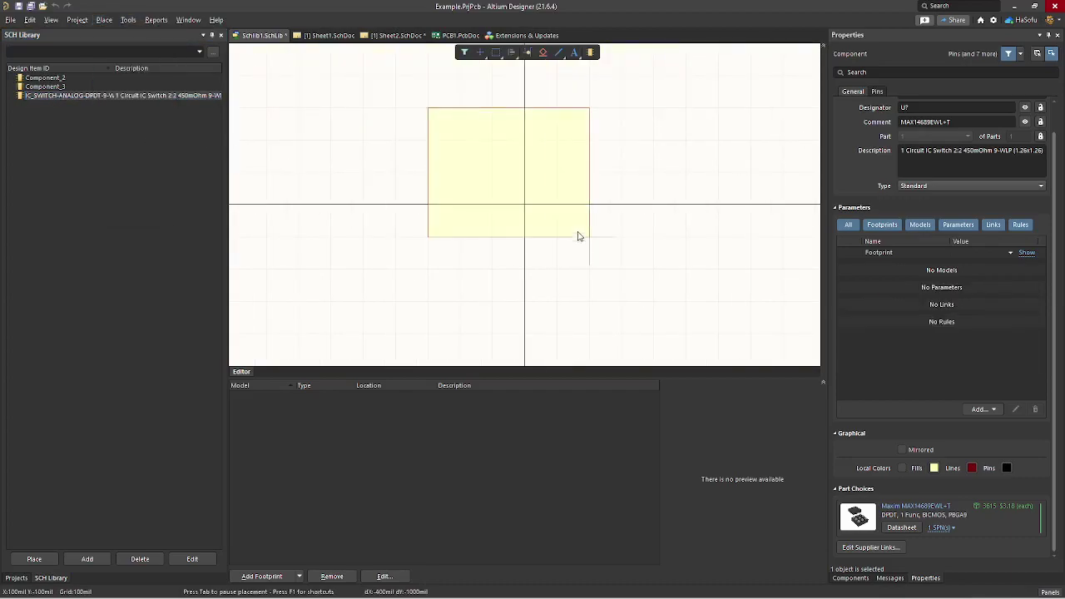
pyautogui.click(625, 315)
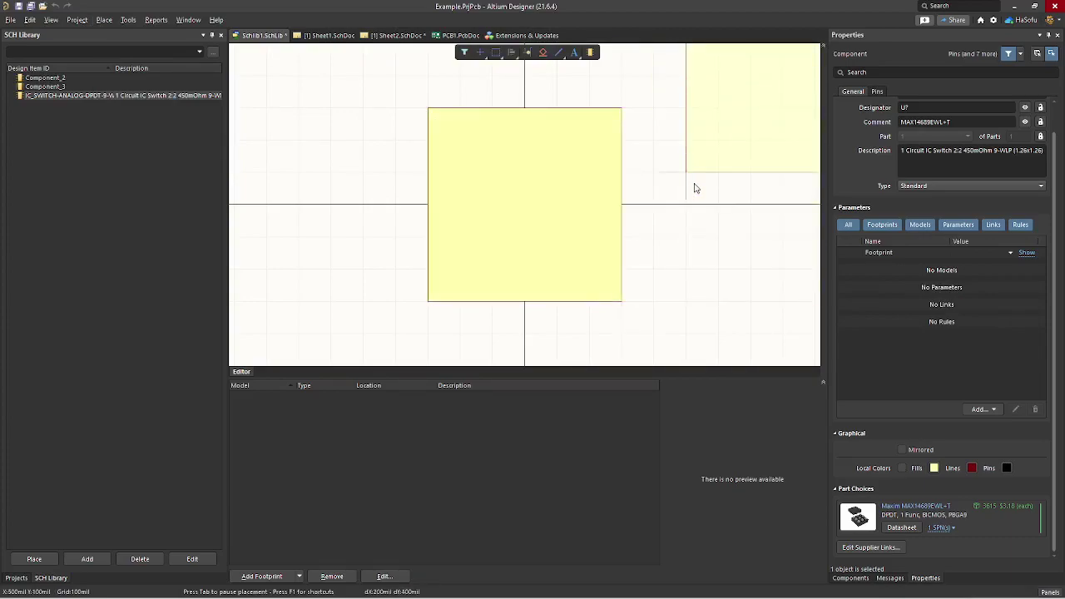
pyautogui.press('Escape')
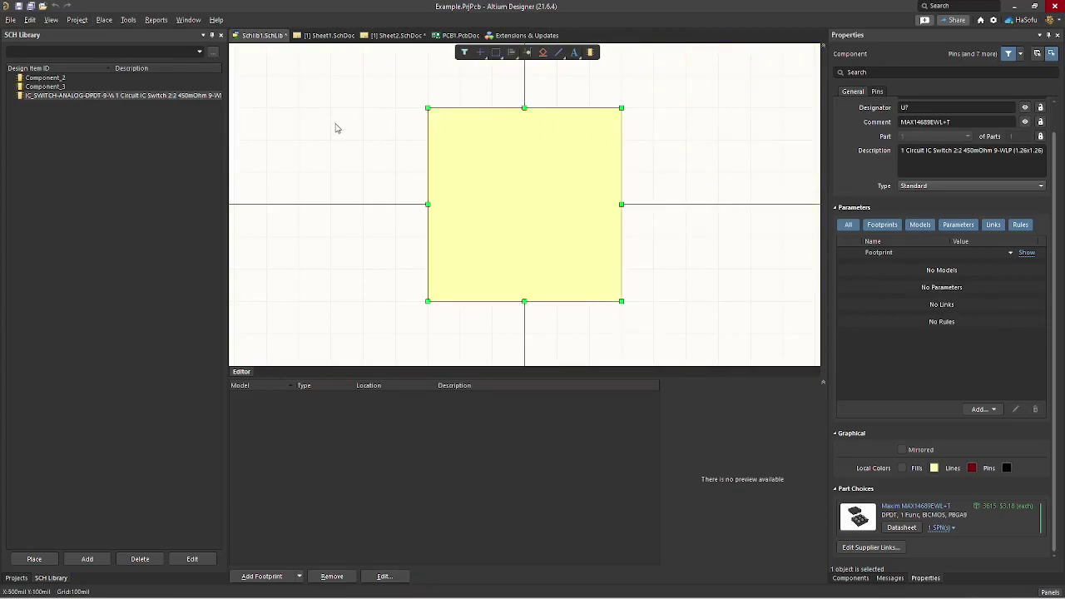
# Step: Start placing pin 8, rotated 180 degrees
pyautogui.click(104, 19)
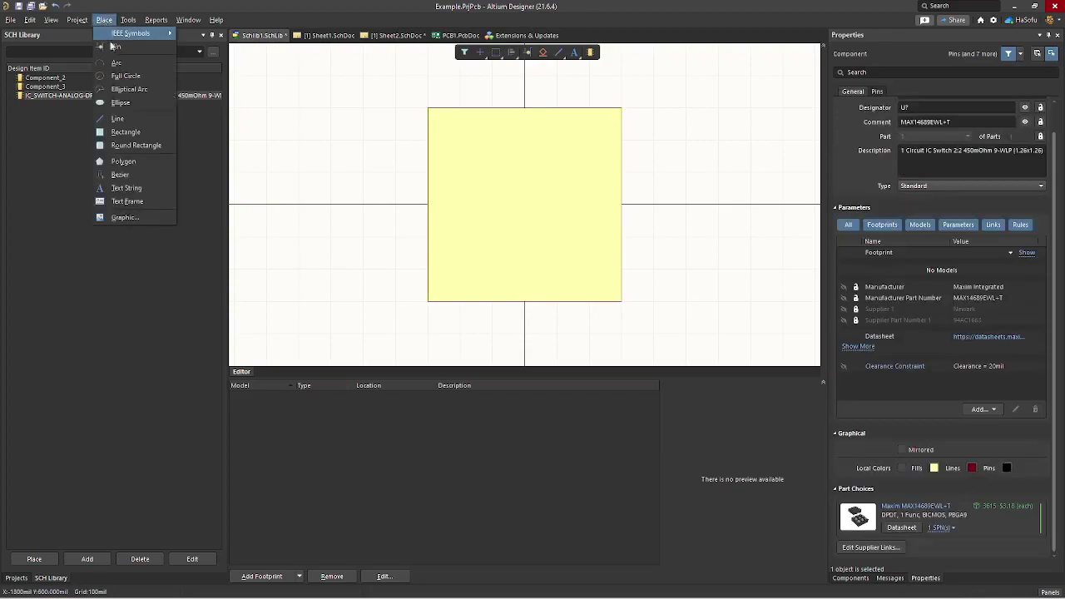
pyautogui.click(130, 48)
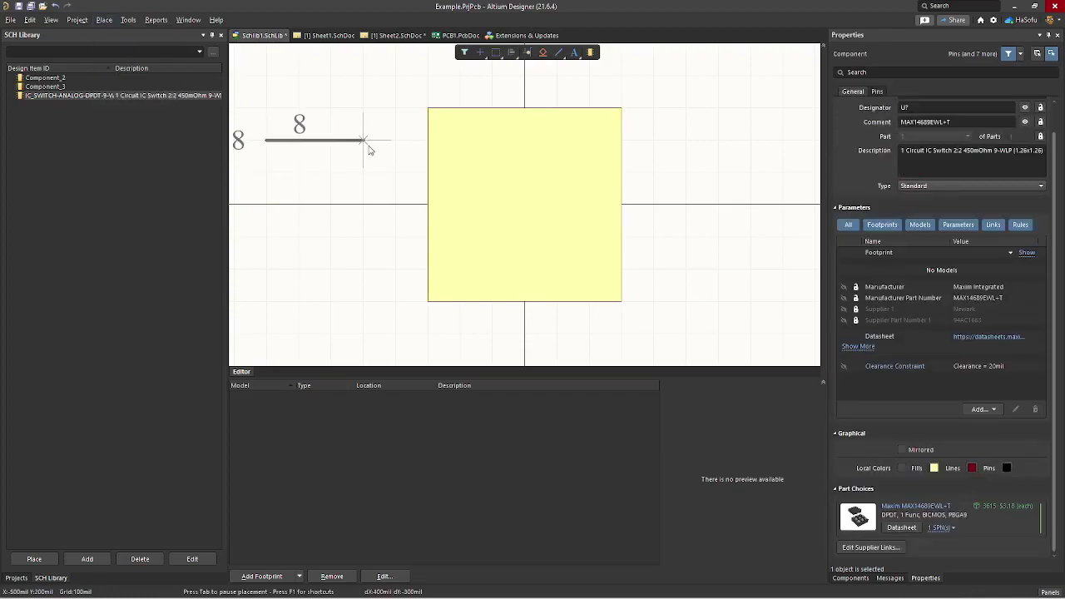
pyautogui.press('space')
pyautogui.press('space')
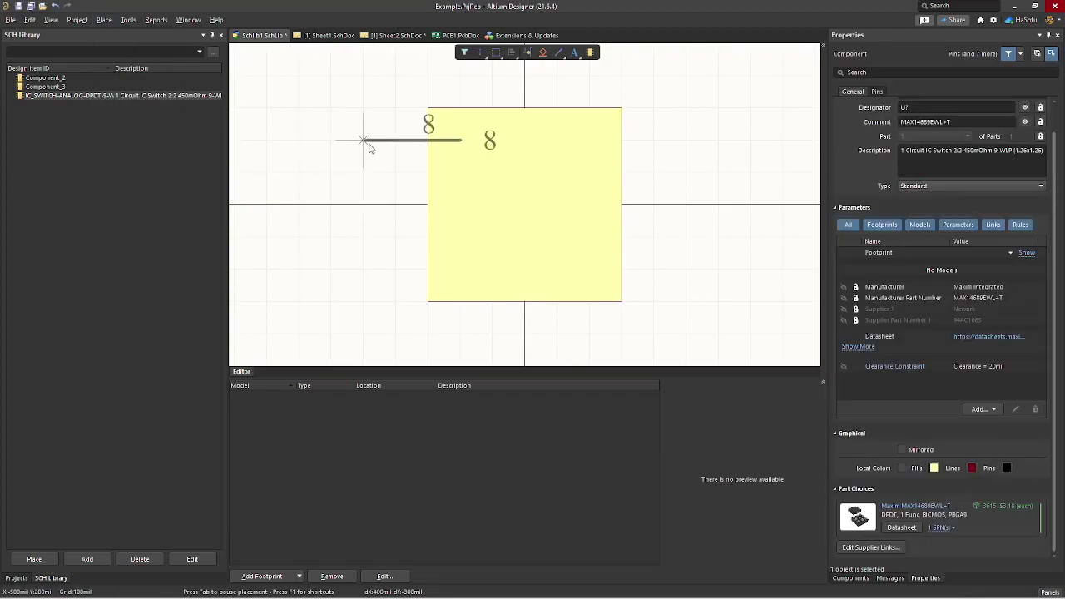
# Step: Zoom around the floating pin to line it up with the body's top-left edge
pyautogui.keyDown('ctrl'); pyautogui.scroll(5, 371, 148); pyautogui.keyUp('ctrl')
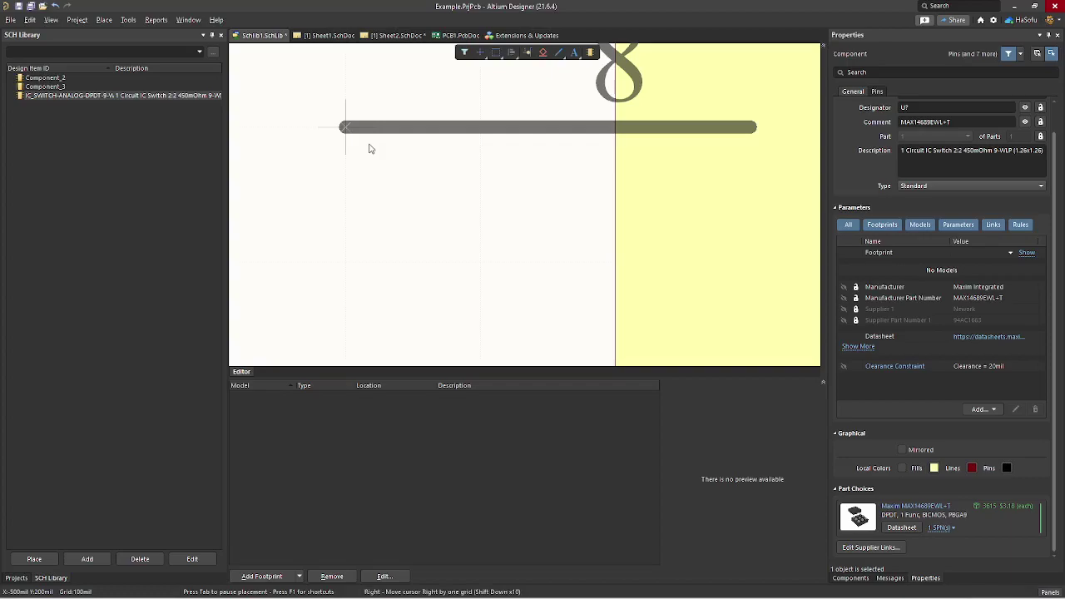
pyautogui.keyDown('ctrl'); pyautogui.scroll(-2, 245, 145); pyautogui.keyUp('ctrl')
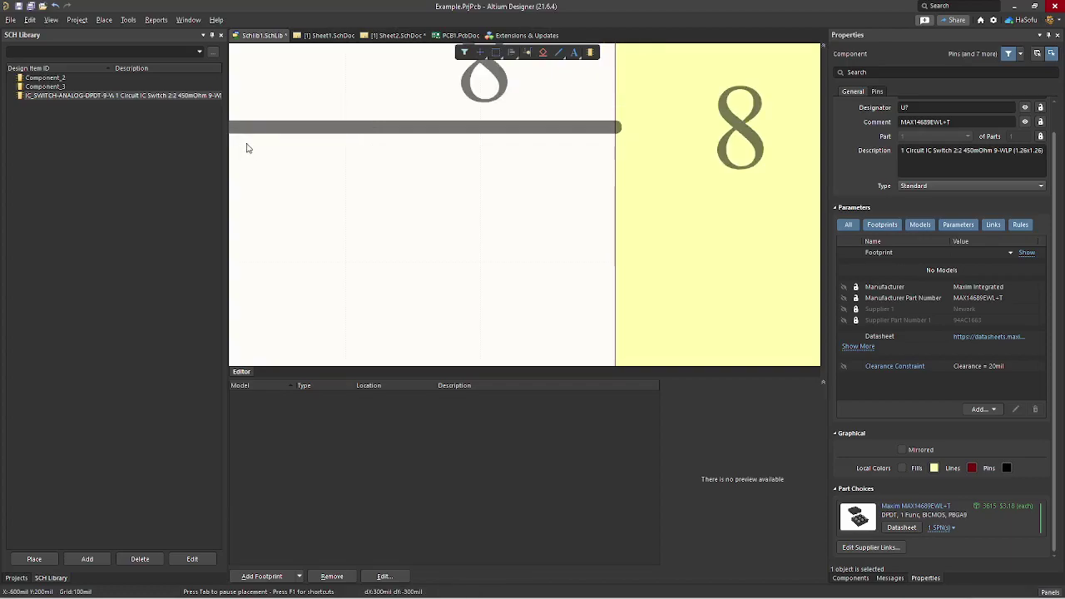
pyautogui.keyDown('ctrl'); pyautogui.scroll(2, 297, 152); pyautogui.keyUp('ctrl')
pyautogui.keyDown('ctrl'); pyautogui.scroll(-3, 344, 155); pyautogui.keyUp('ctrl')
pyautogui.keyDown('ctrl'); pyautogui.scroll(-2, 344, 156); pyautogui.keyUp('ctrl')
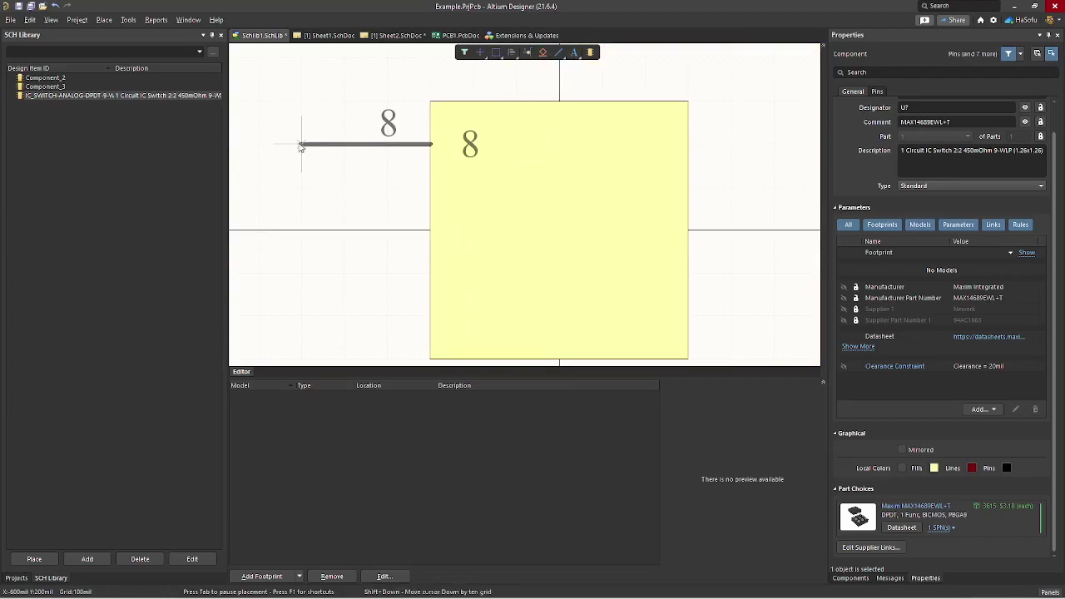
pyautogui.keyDown('ctrl'); pyautogui.scroll(5, 302, 146); pyautogui.keyUp('ctrl')
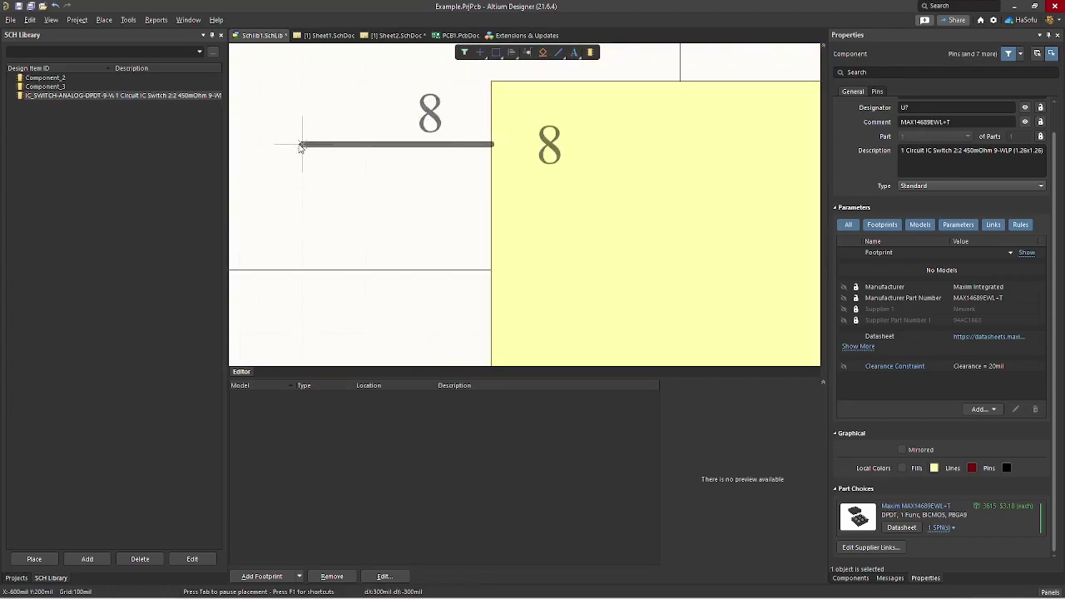
pyautogui.keyDown('ctrl'); pyautogui.scroll(3, 302, 146); pyautogui.keyUp('ctrl')
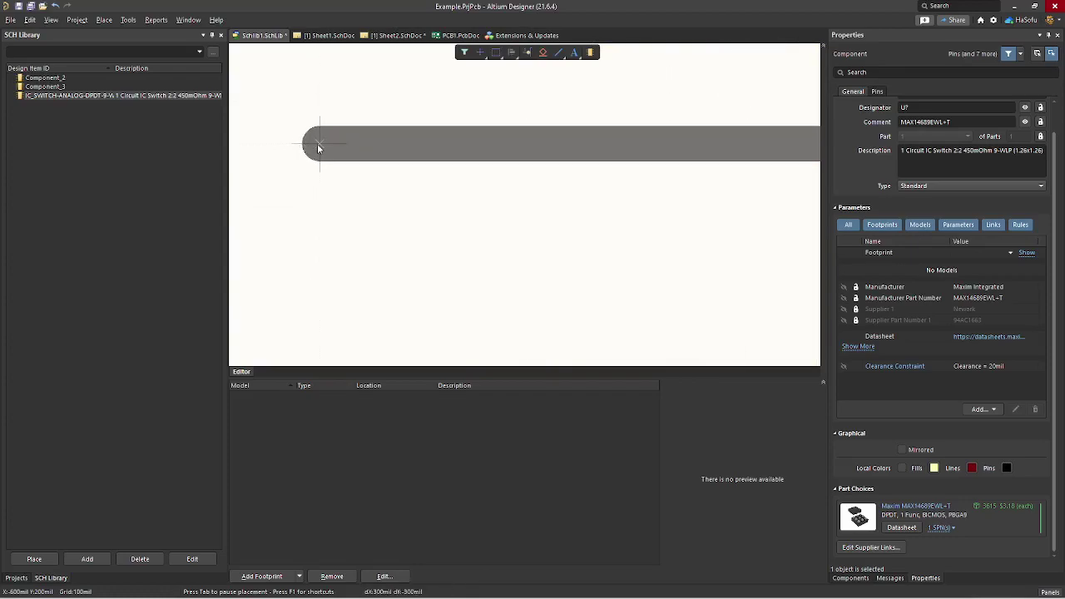
pyautogui.keyDown('ctrl'); pyautogui.scroll(-4, 318, 148); pyautogui.keyUp('ctrl')
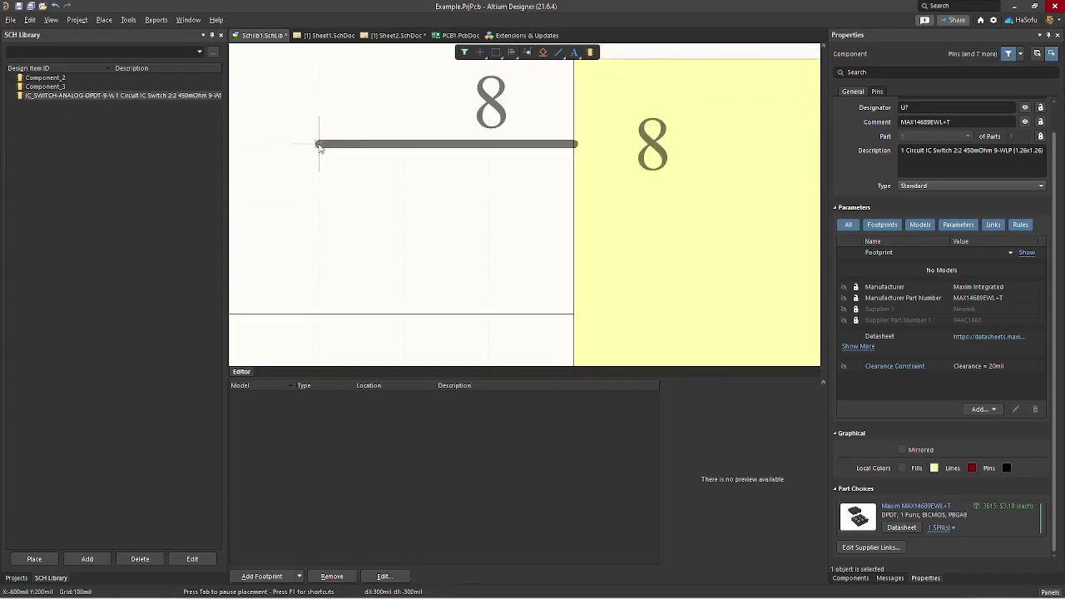
pyautogui.keyDown('ctrl'); pyautogui.scroll(-1, 318, 146); pyautogui.keyUp('ctrl')
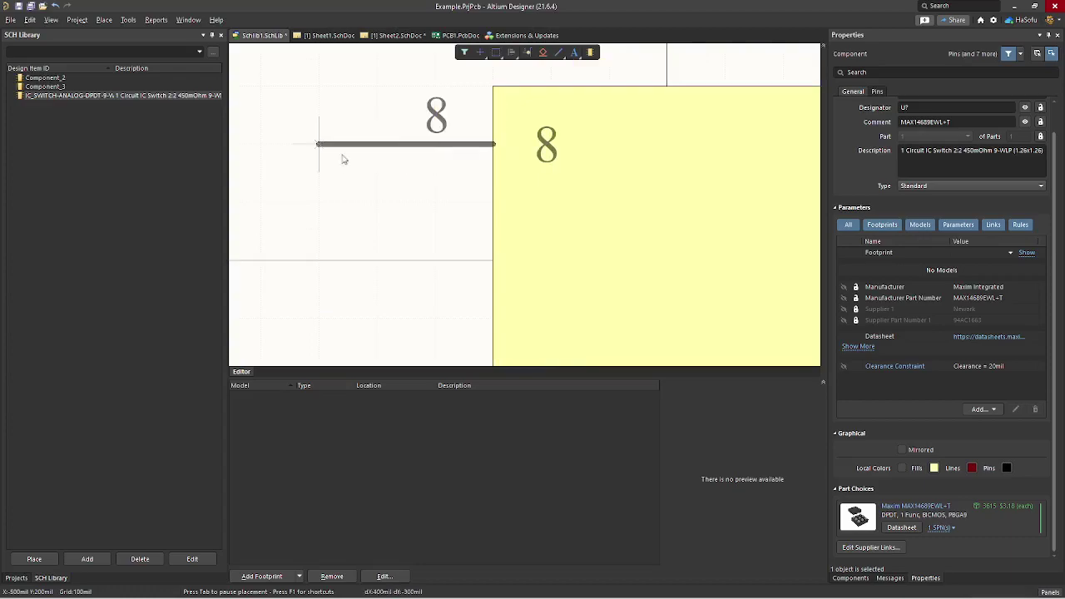
pyautogui.keyDown('ctrl'); pyautogui.scroll(-2, 318, 150); pyautogui.keyUp('ctrl')
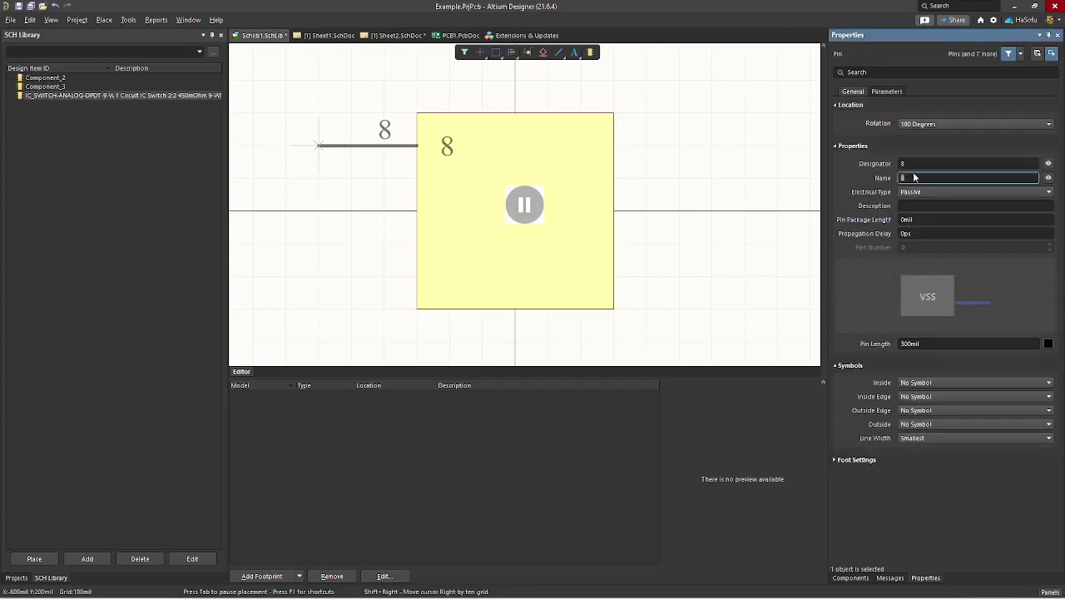
# Step: Set the pin's designator to 1 and its name to NC1, per the MAX14689 datasheet
pyautogui.click(917, 164)
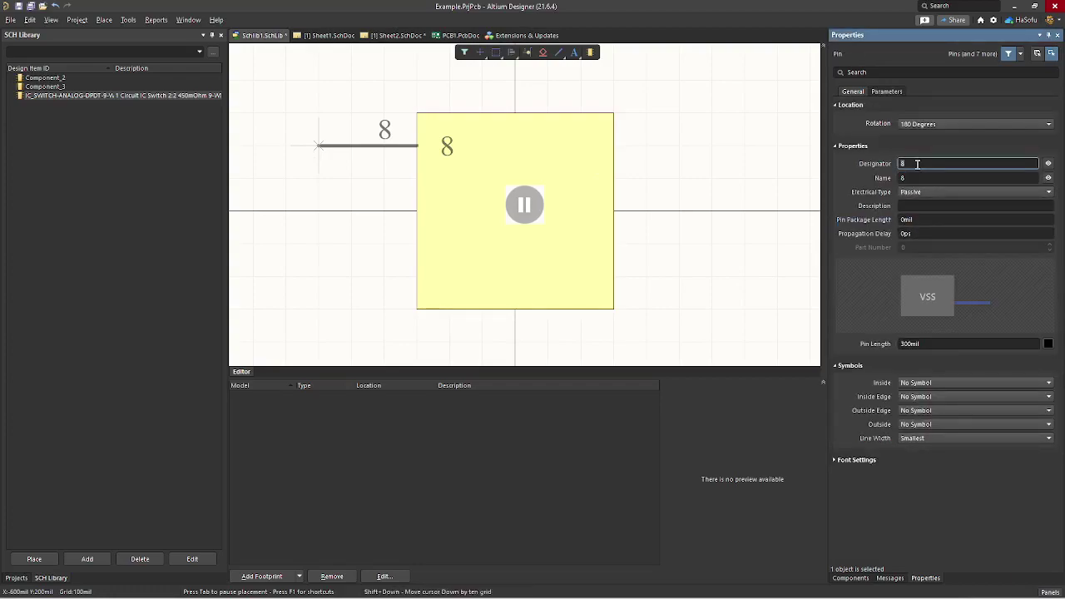
pyautogui.doubleClick(917, 164)
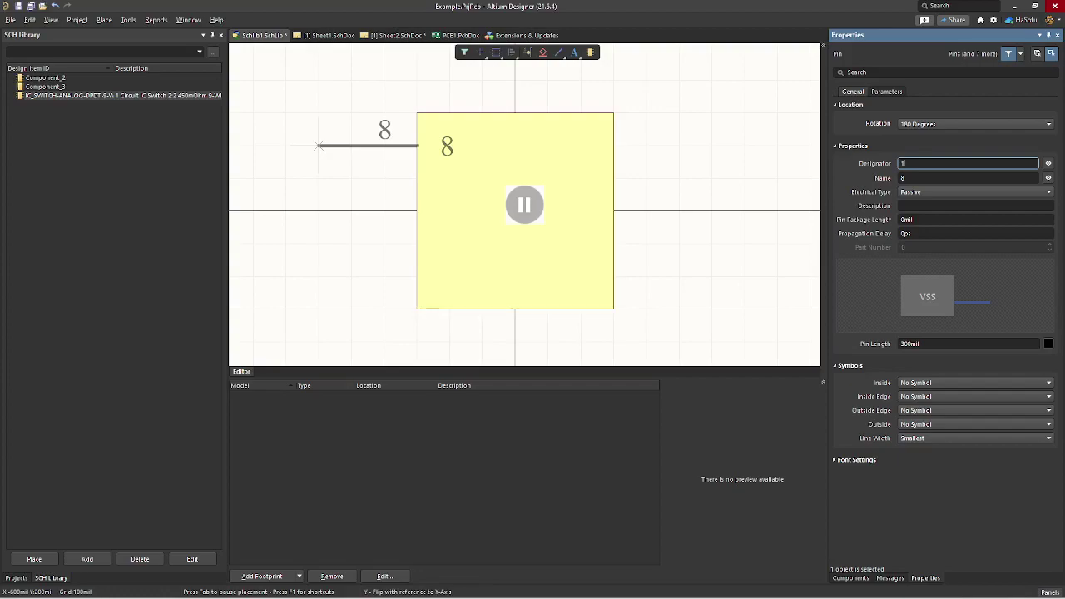
pyautogui.write('1')
pyautogui.write('1')
pyautogui.press('Return')
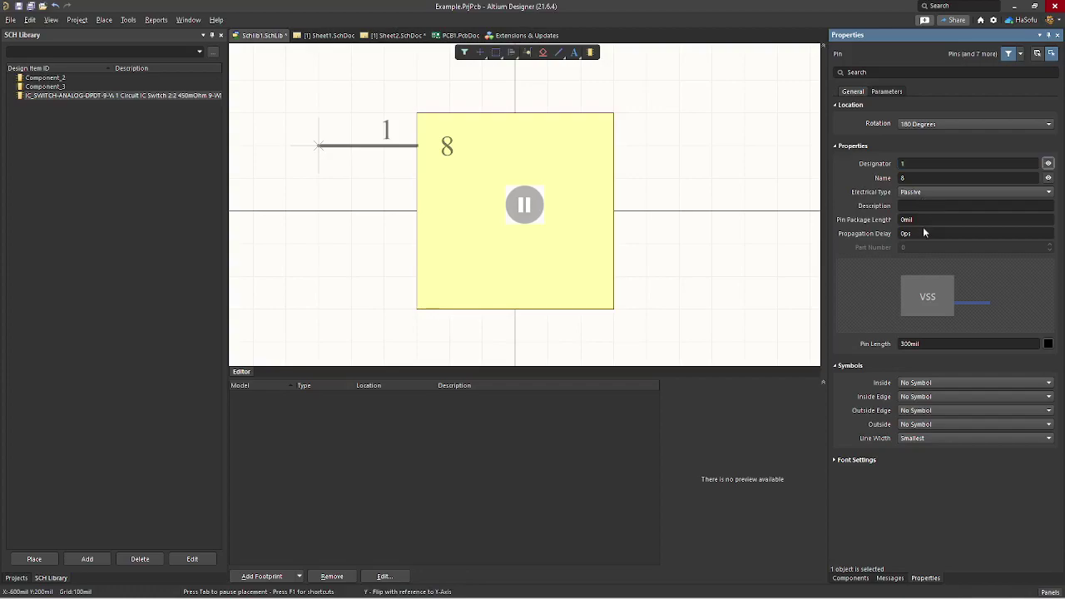
pyautogui.press('Tab')
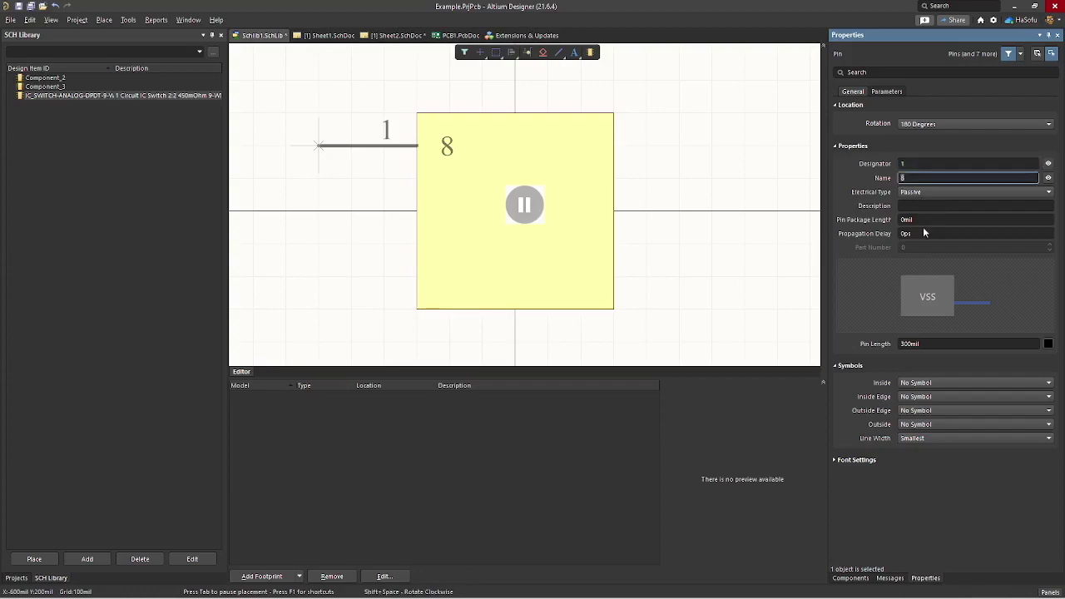
pyautogui.write('1')
pyautogui.click(547, 594)
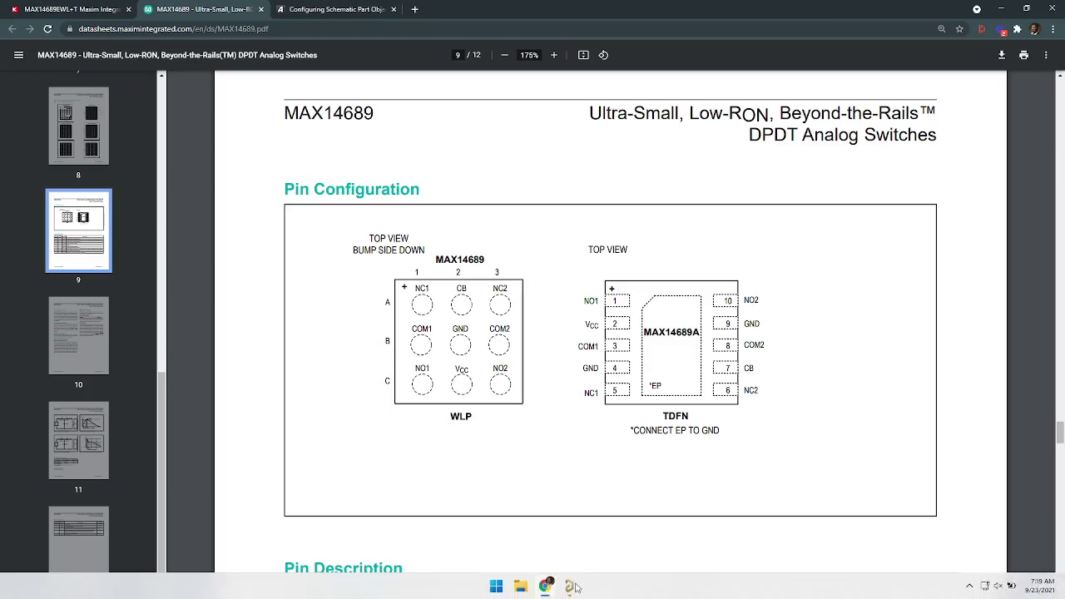
pyautogui.click(572, 591)
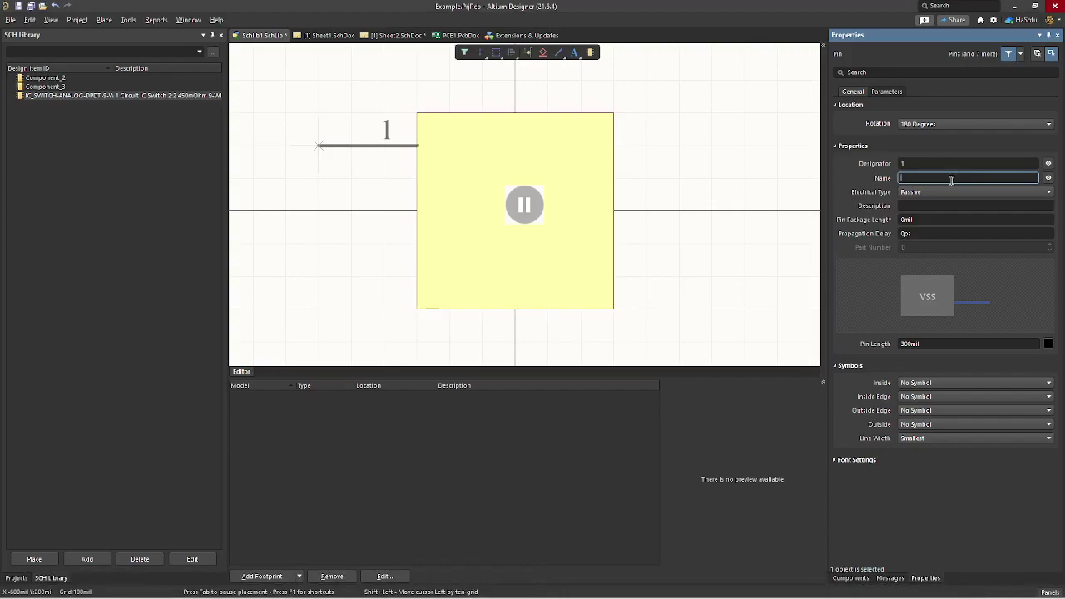
pyautogui.write('NC1')
pyautogui.press('Return')
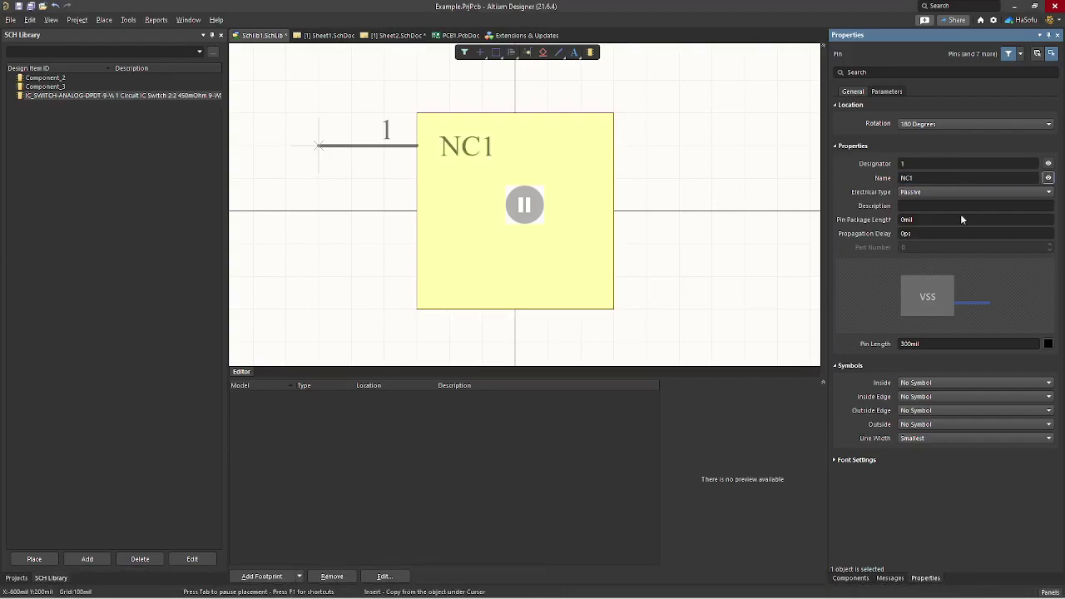
# Step: Set the pin length to 200mil
pyautogui.click(912, 206)
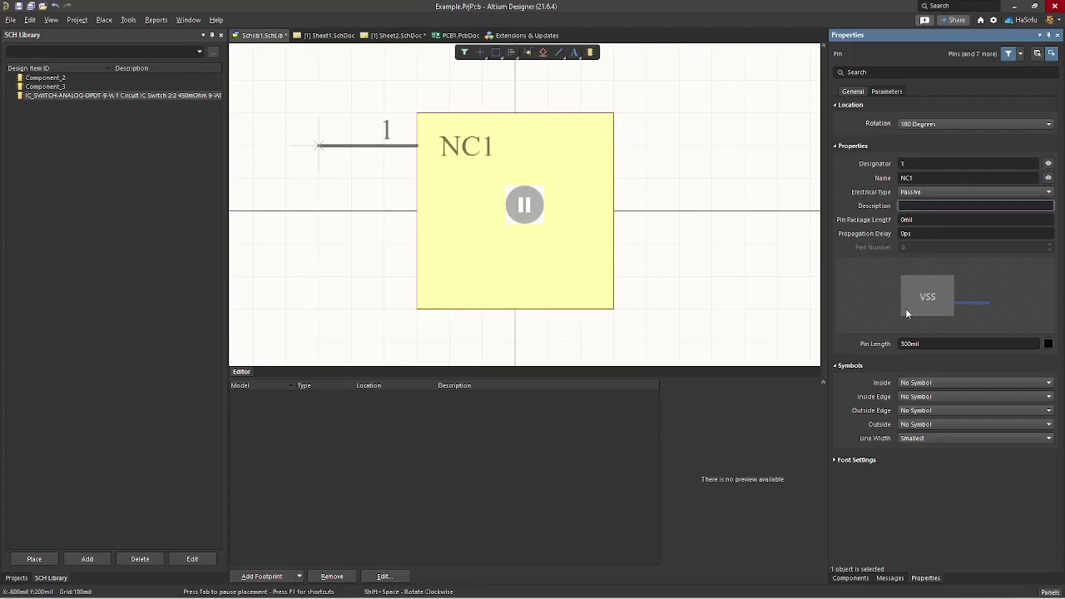
pyautogui.click(916, 343)
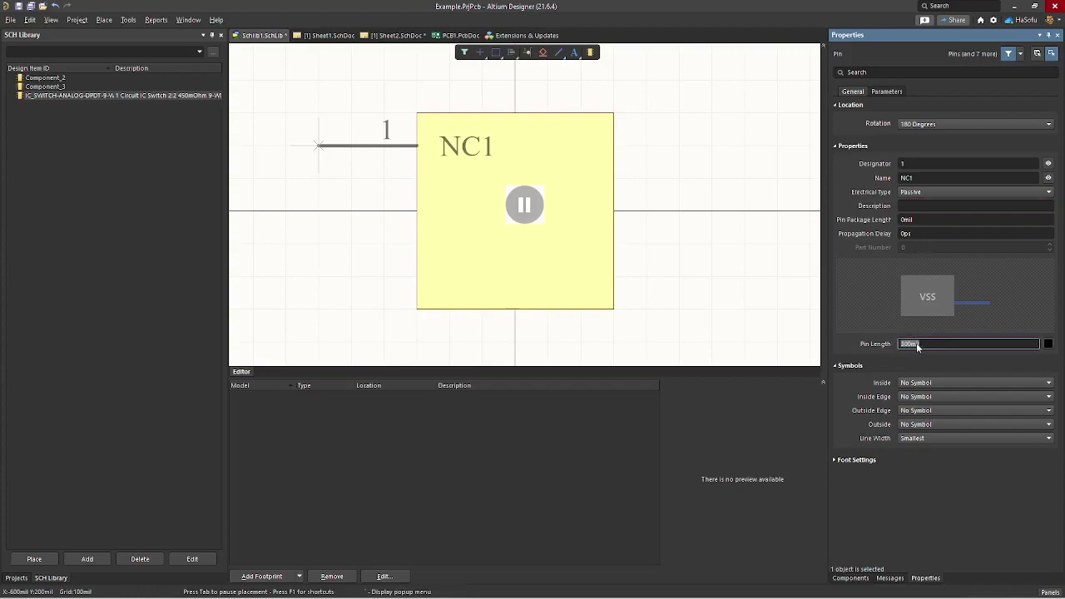
pyautogui.write('2')
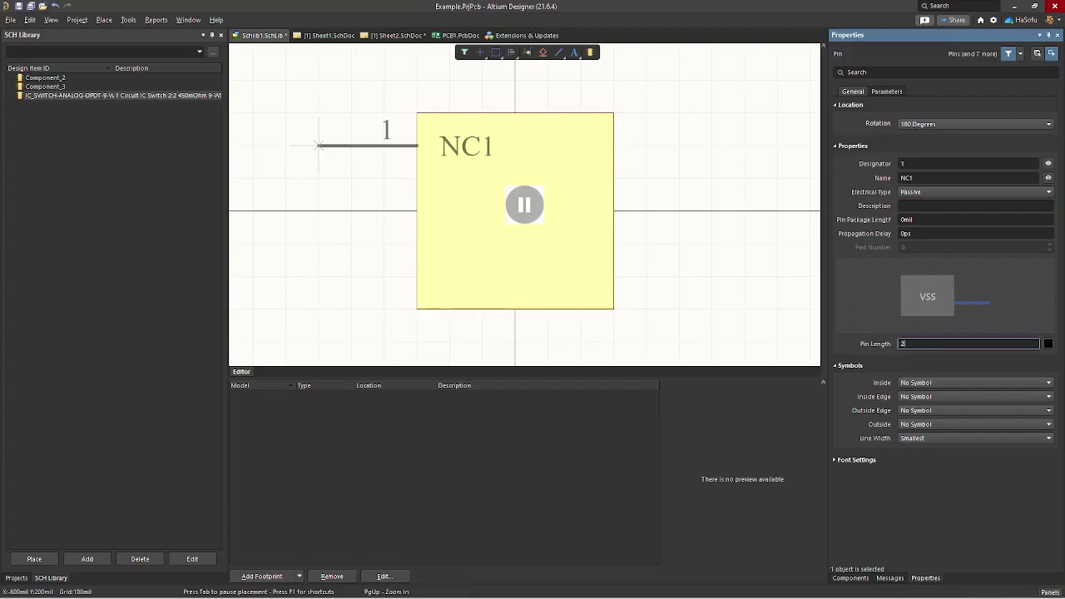
pyautogui.write('00')
pyautogui.press('Return')
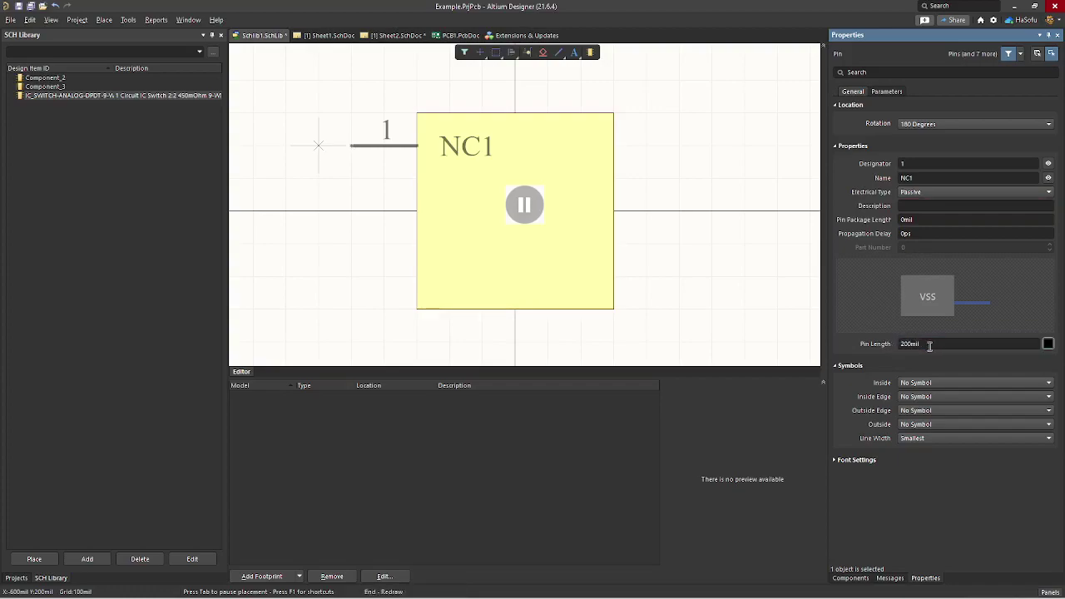
pyautogui.click(937, 363)
pyautogui.click(853, 365)
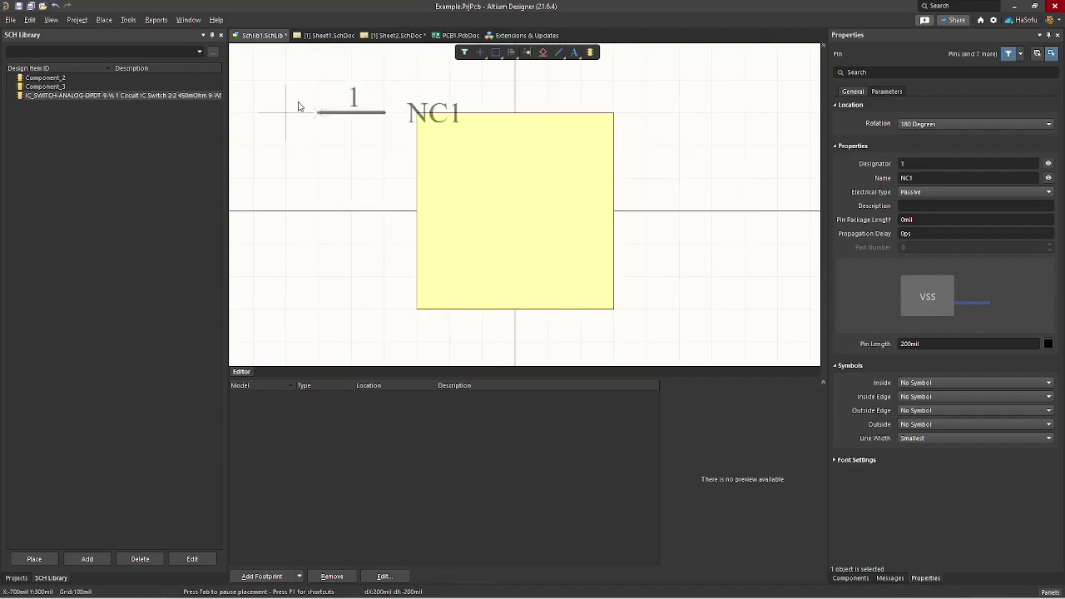
# Step: Place pins NC1 and NC2 down the left edge of the switch body
pyautogui.click(329, 146)
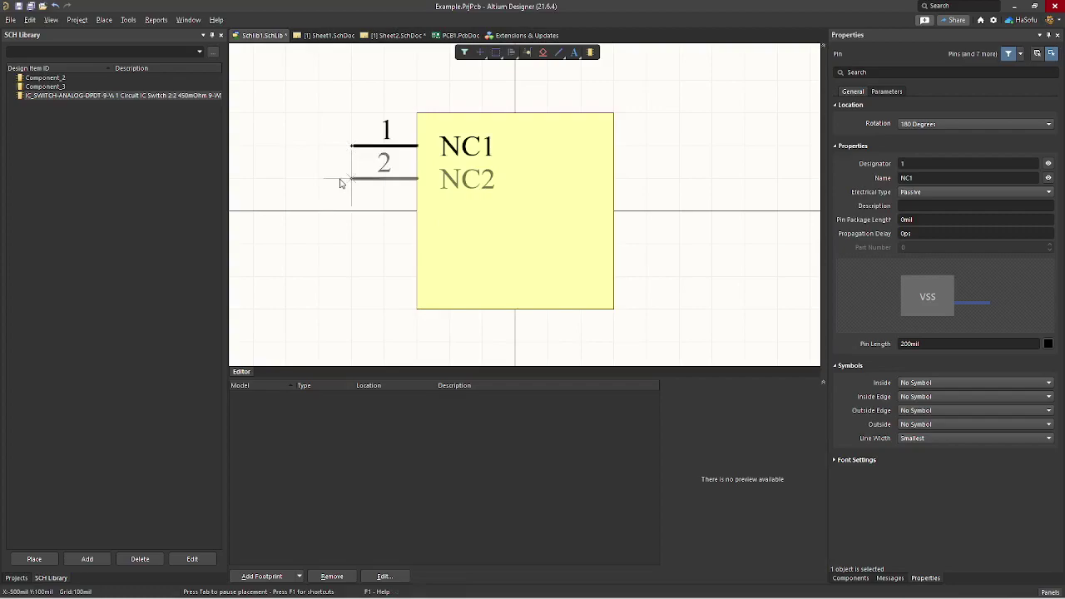
pyautogui.press('Tab')
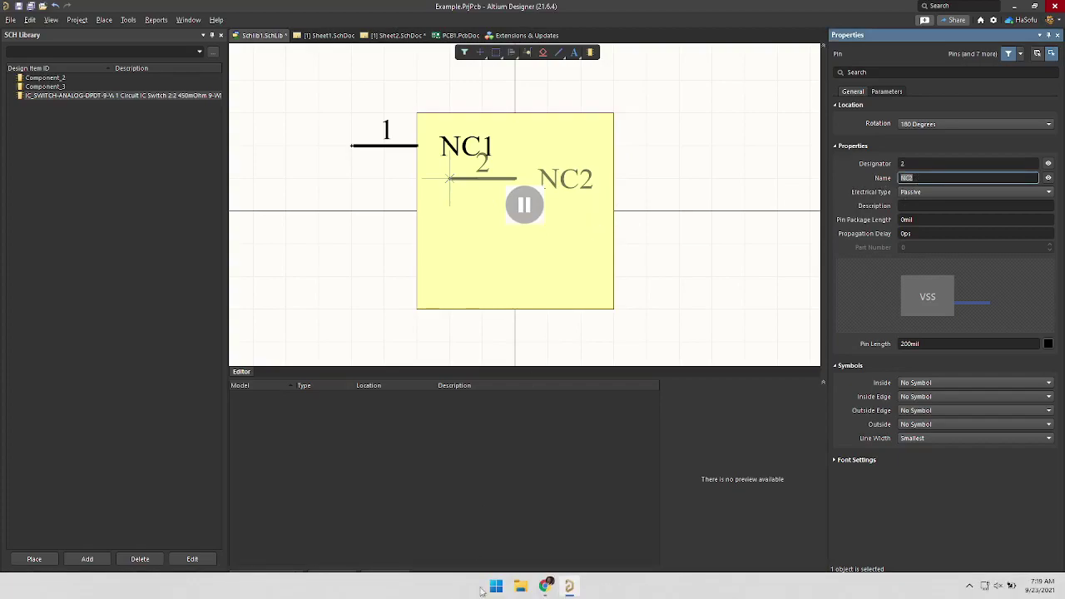
pyautogui.click(545, 586)
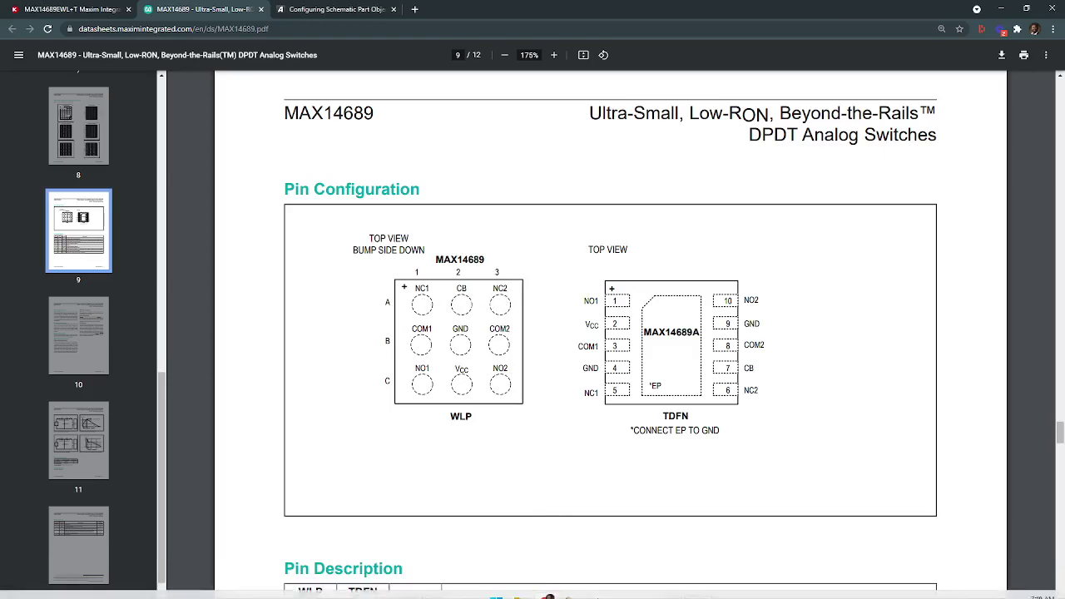
pyautogui.click(578, 589)
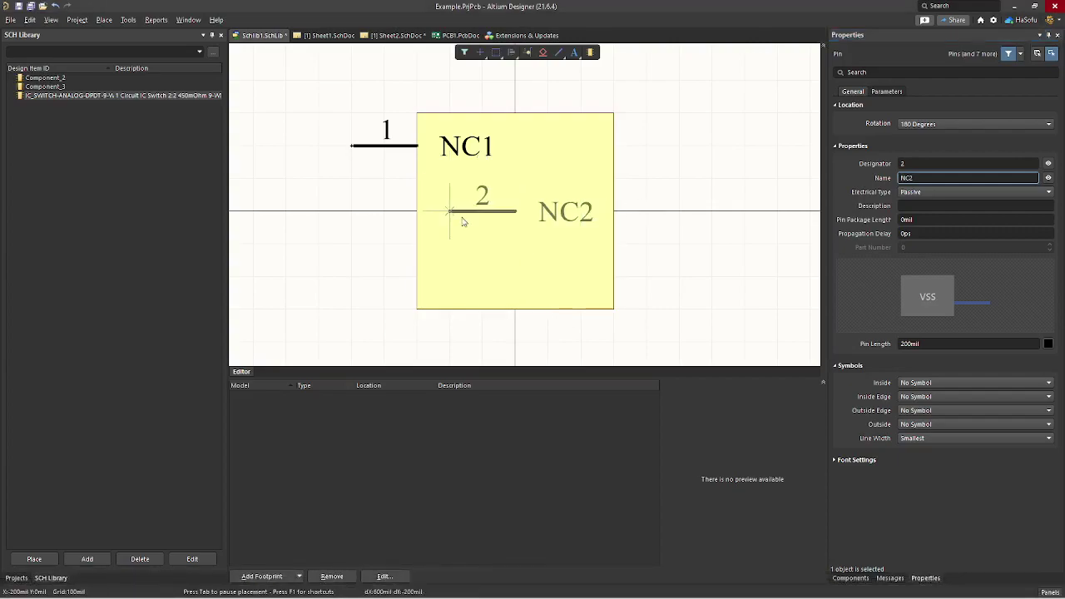
pyautogui.click(367, 186)
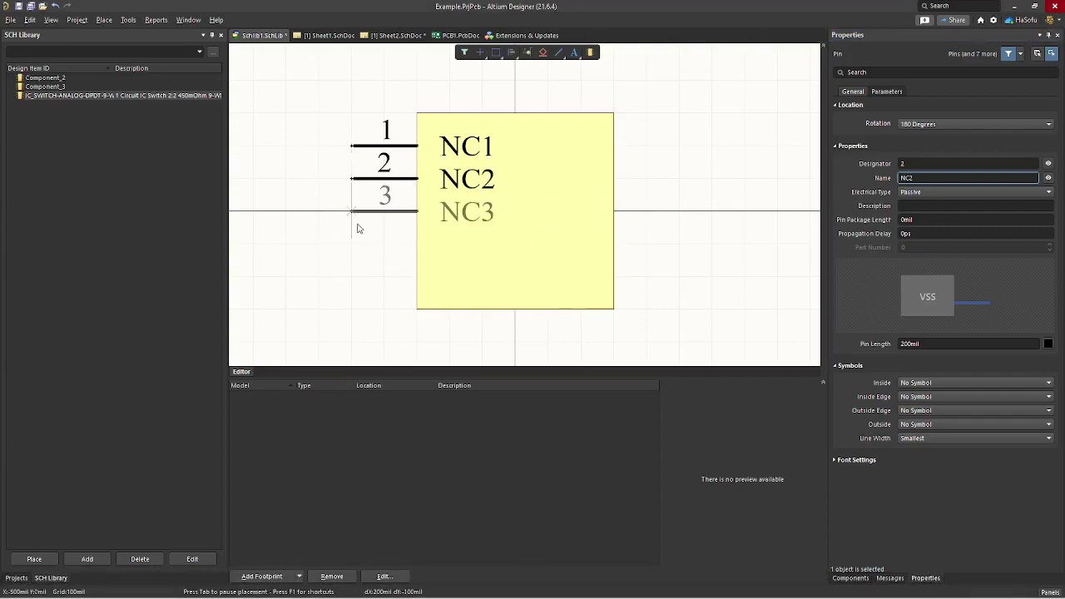
# Step: Rename the next pin COM1, then place COM1 and COM2 below NC2 on the left
pyautogui.press('Tab')
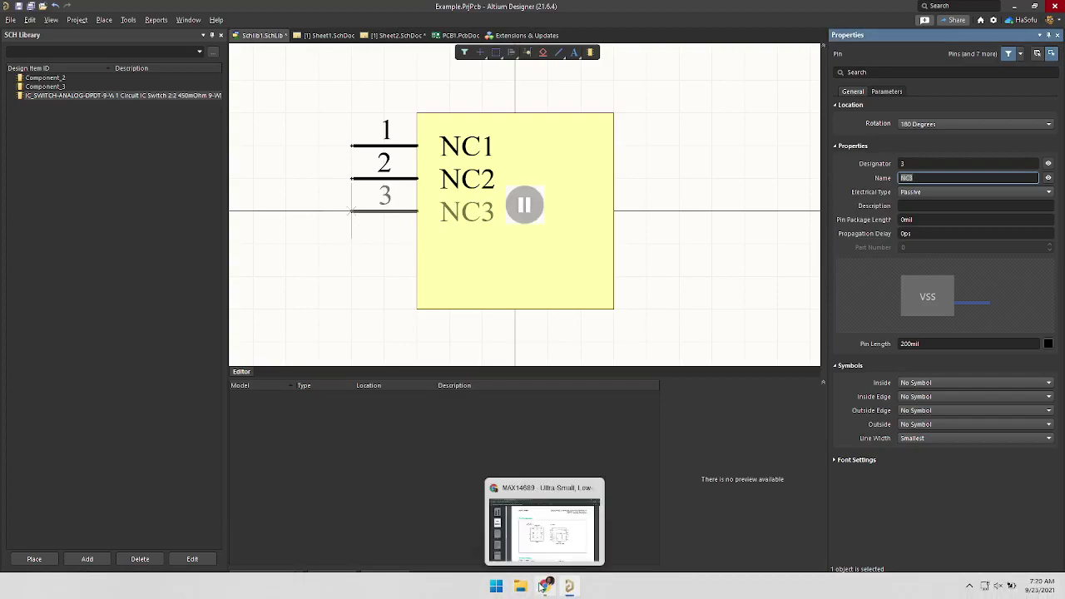
pyautogui.click(545, 524)
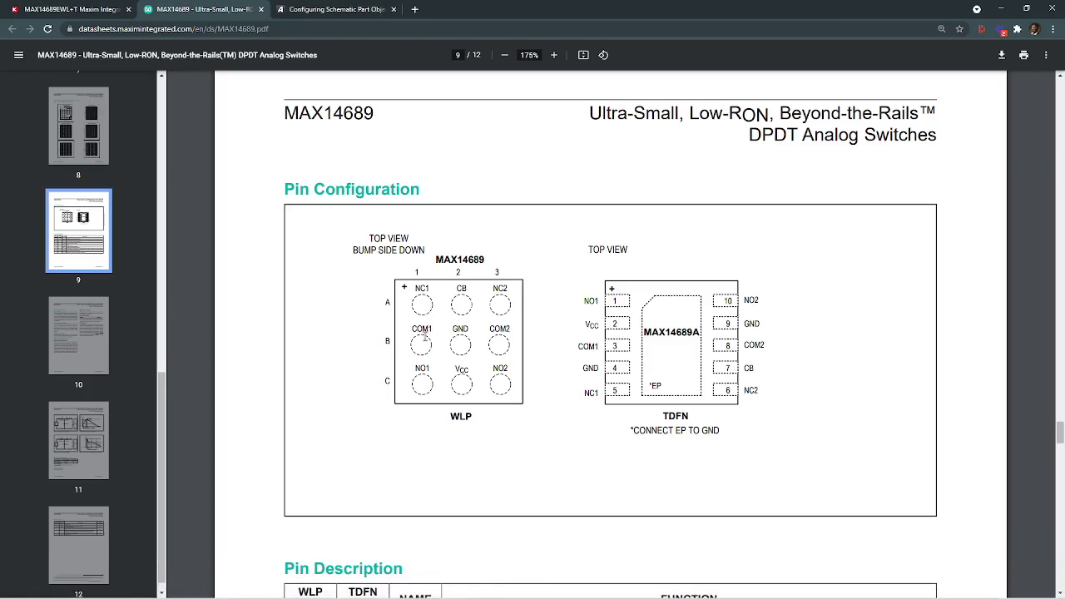
pyautogui.click(545, 588)
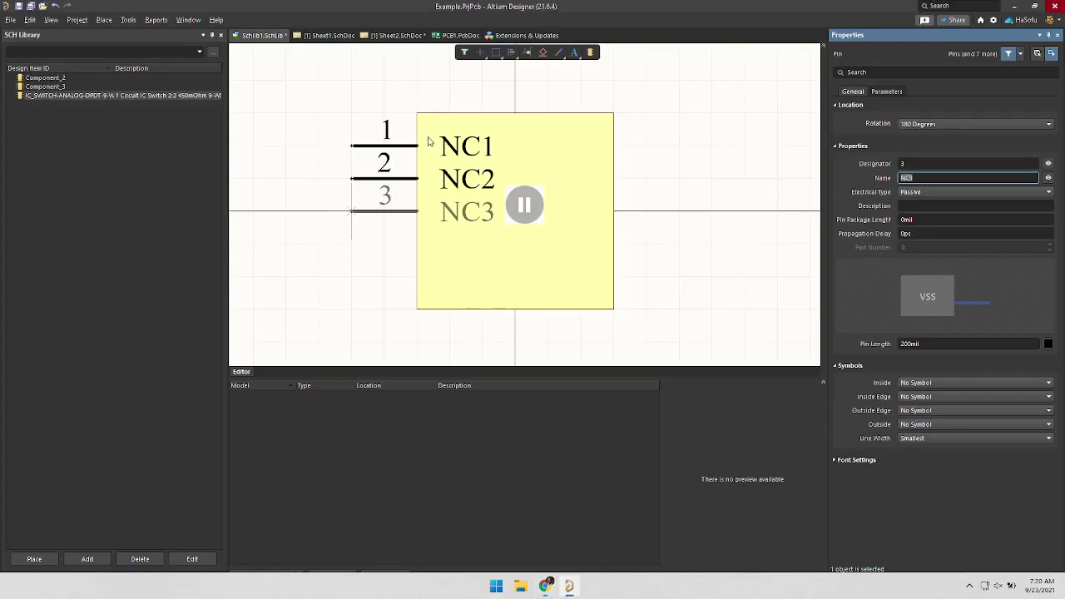
pyautogui.doubleClick(931, 176)
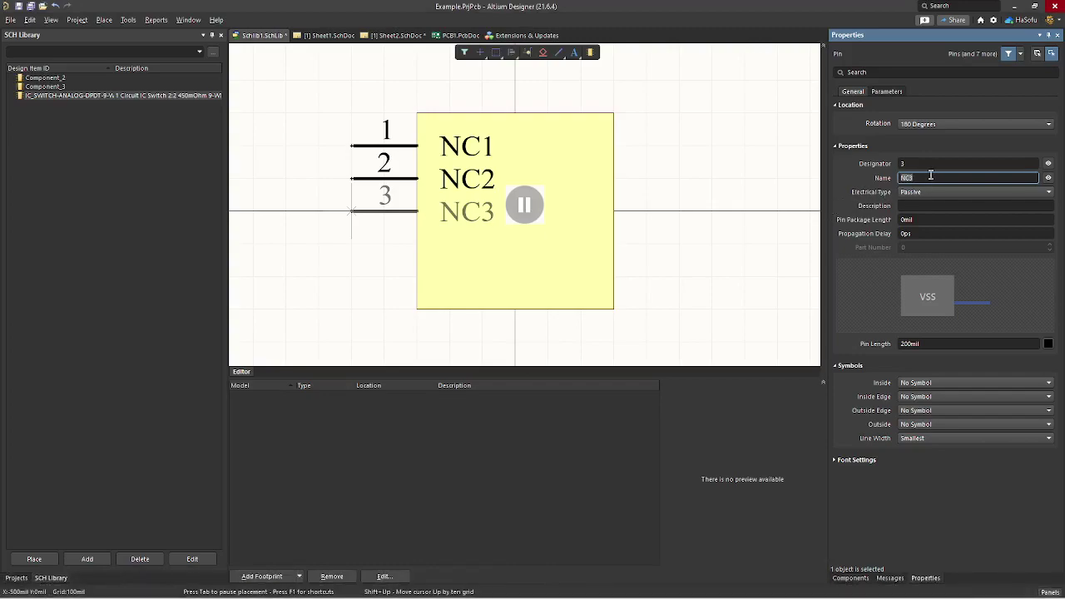
pyautogui.write('CO')
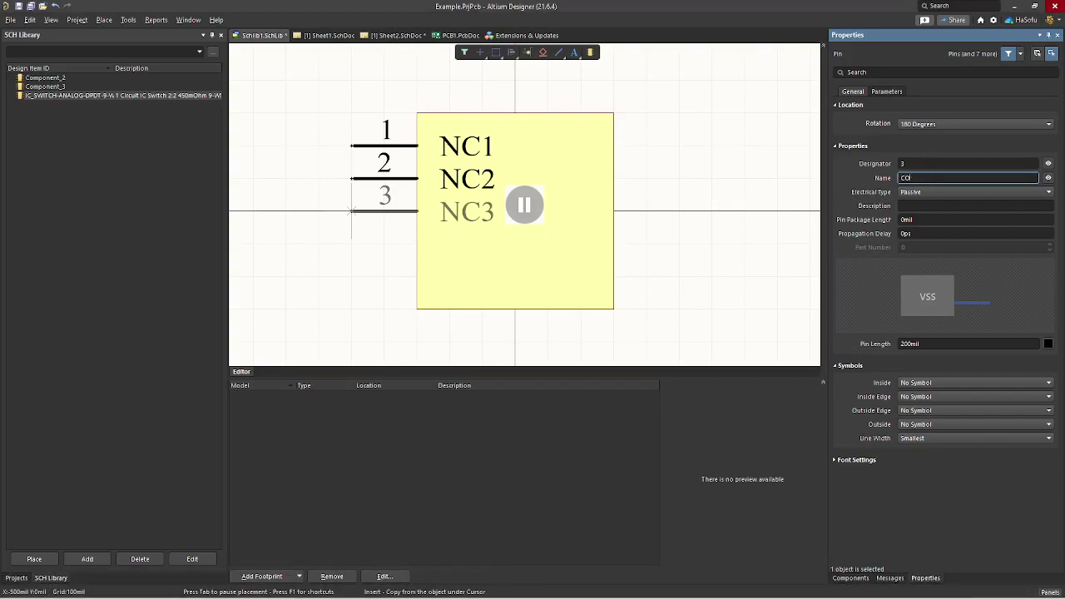
pyautogui.write('M1')
pyautogui.press('Return')
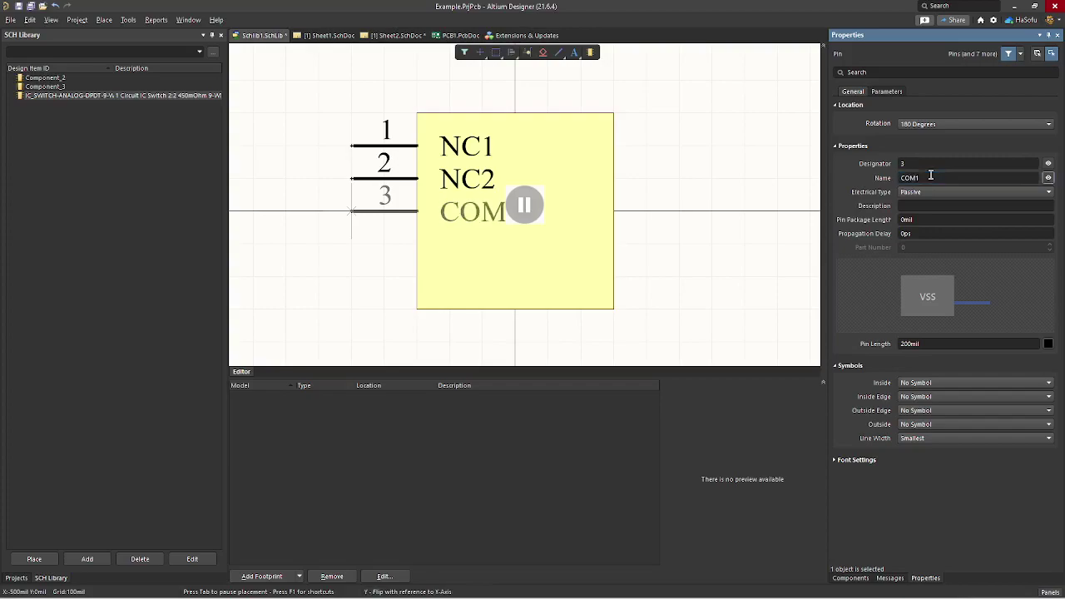
pyautogui.click(528, 207)
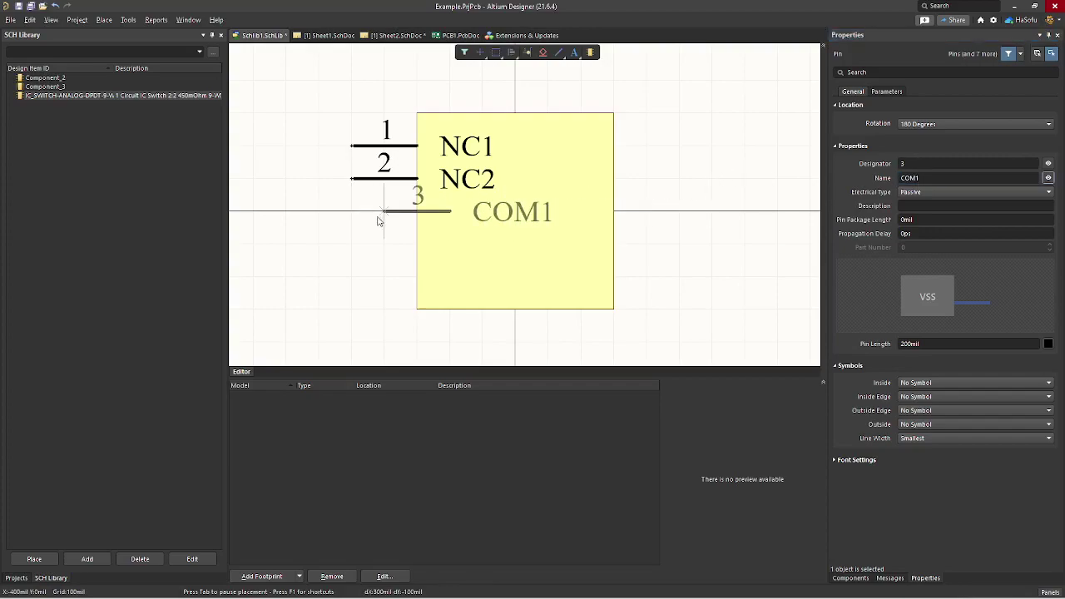
pyautogui.click(356, 220)
pyautogui.click(356, 252)
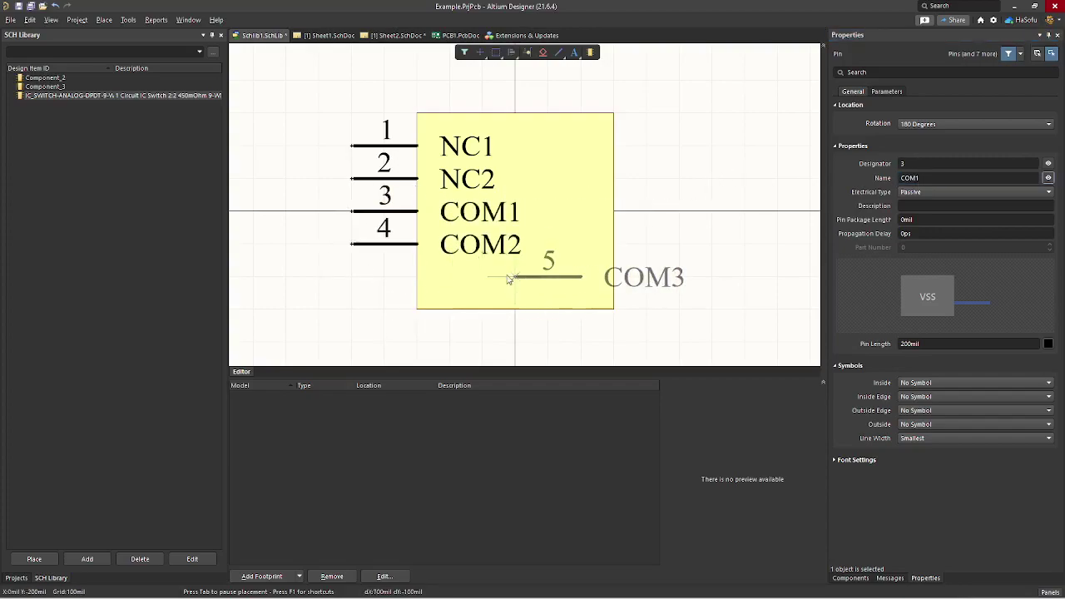
# Step: Place NO1 below COM2 on the left and NO2, rotated, on the right side
pyautogui.press('Tab')
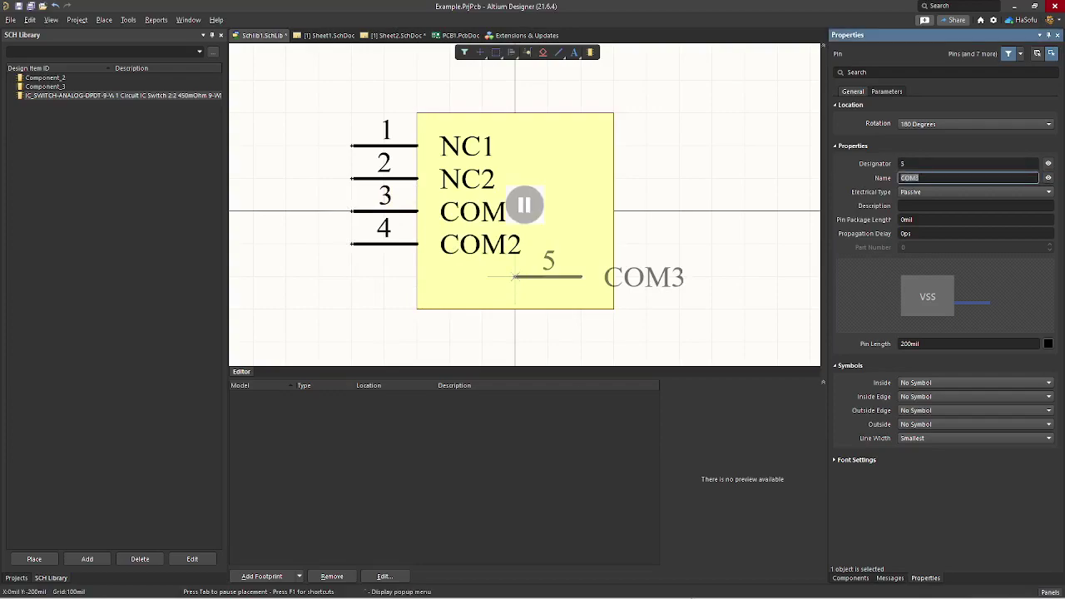
pyautogui.click(556, 585)
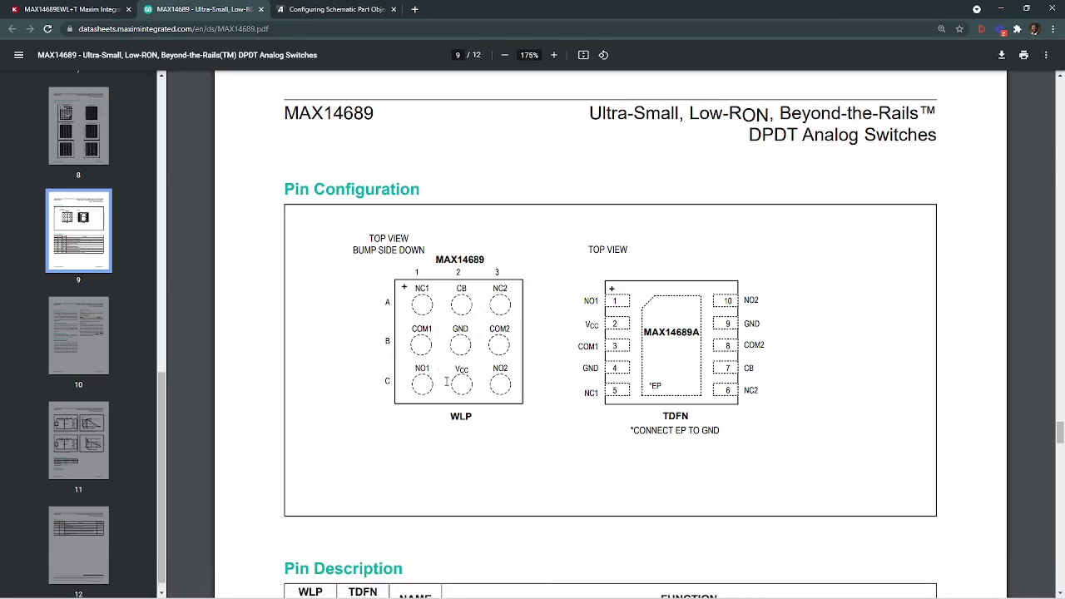
pyautogui.click(583, 588)
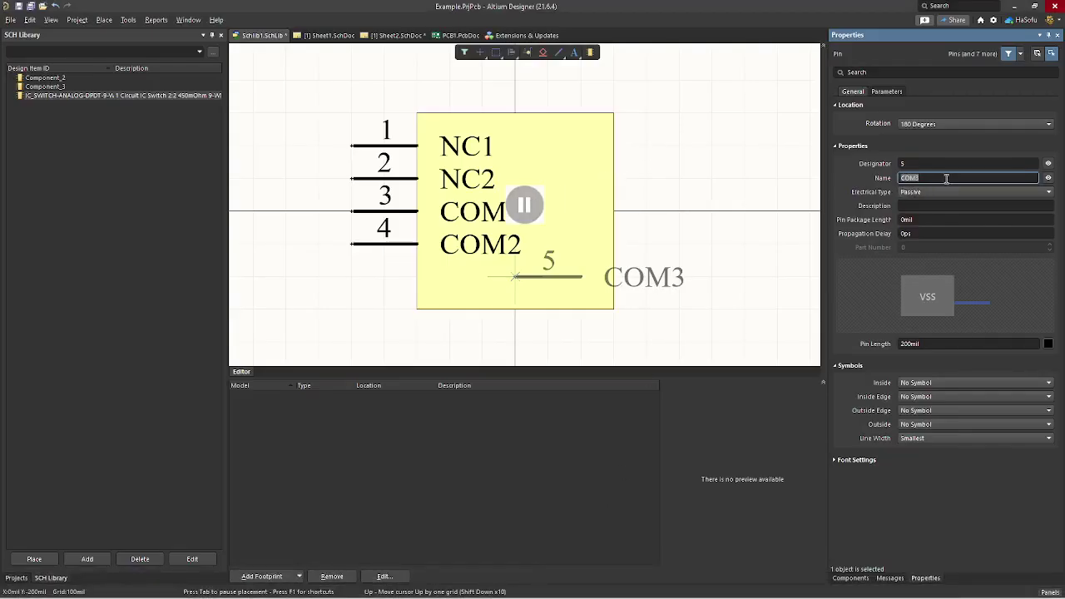
pyautogui.write('NO1')
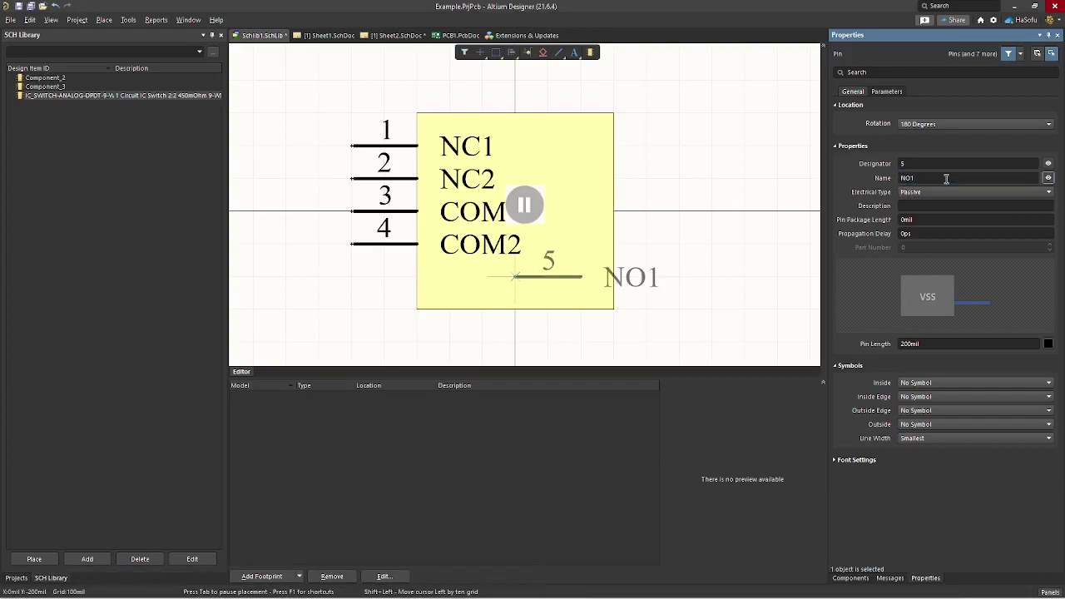
pyautogui.click(524, 205)
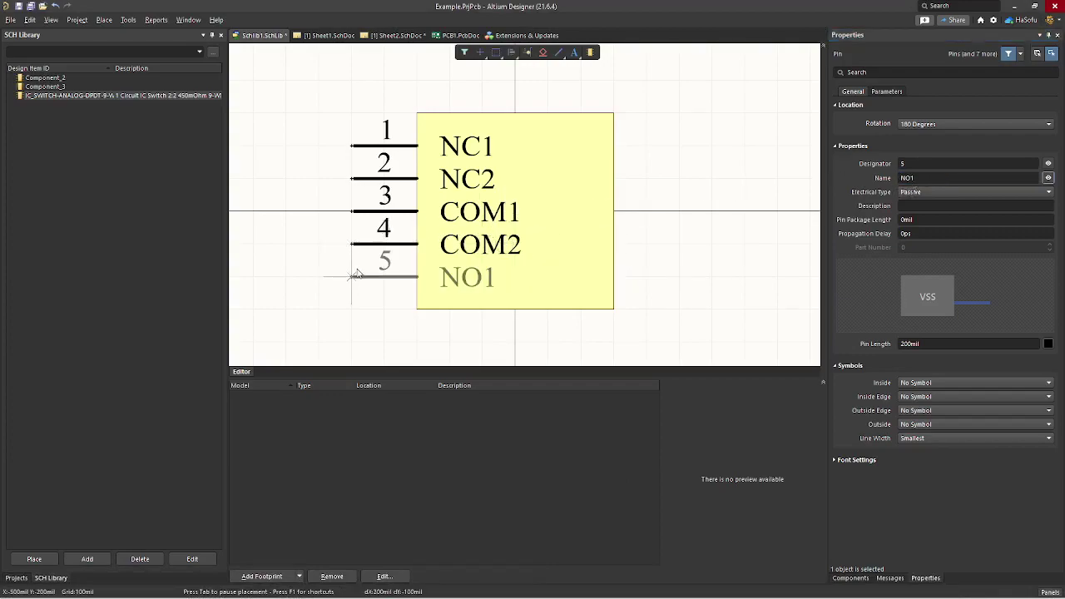
pyautogui.click(396, 288)
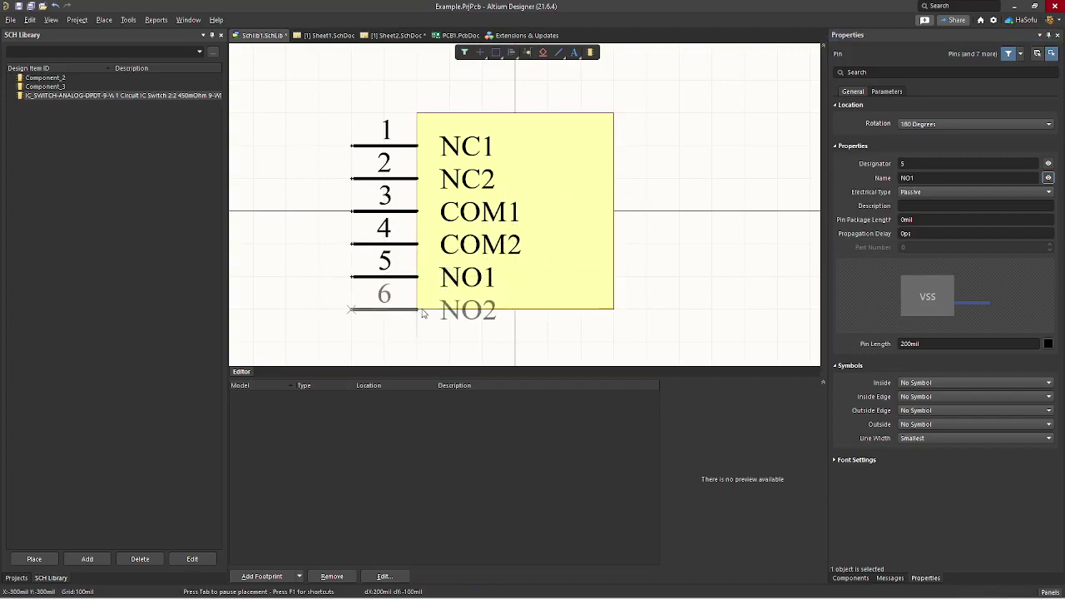
pyautogui.press('space')
pyautogui.press('space')
pyautogui.click(680, 277)
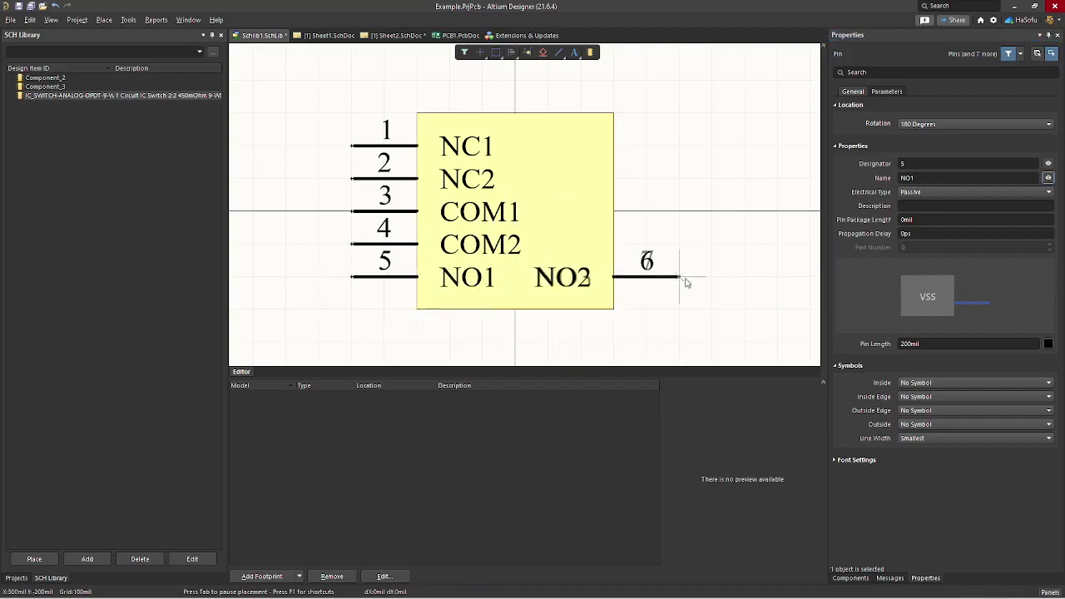
# Step: Name pin 7 VCC and place VCC and GND on the body's right side
pyautogui.press('Tab')
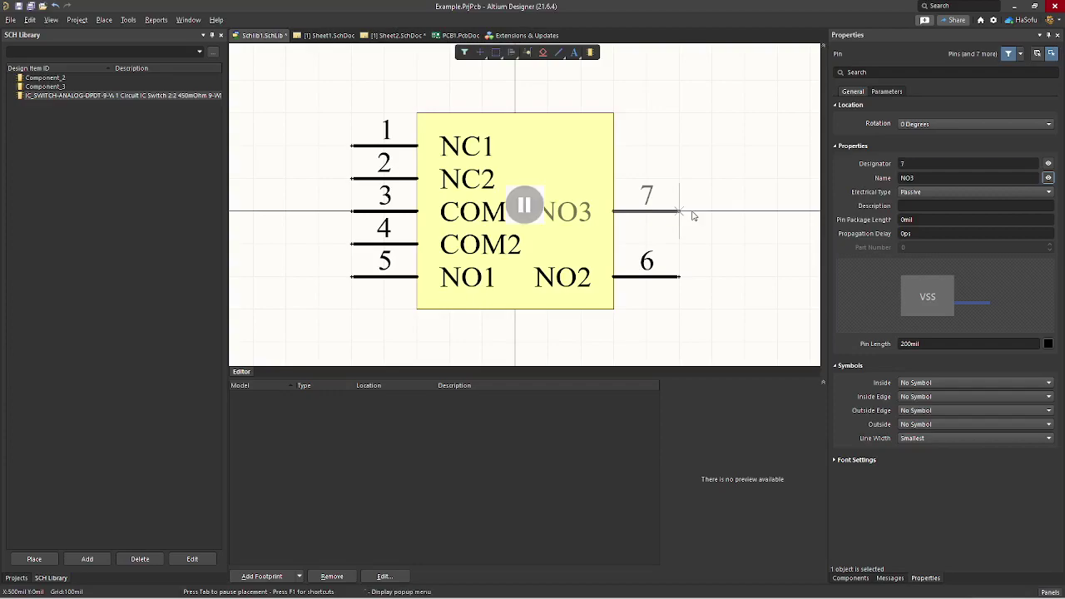
pyautogui.click(545, 586)
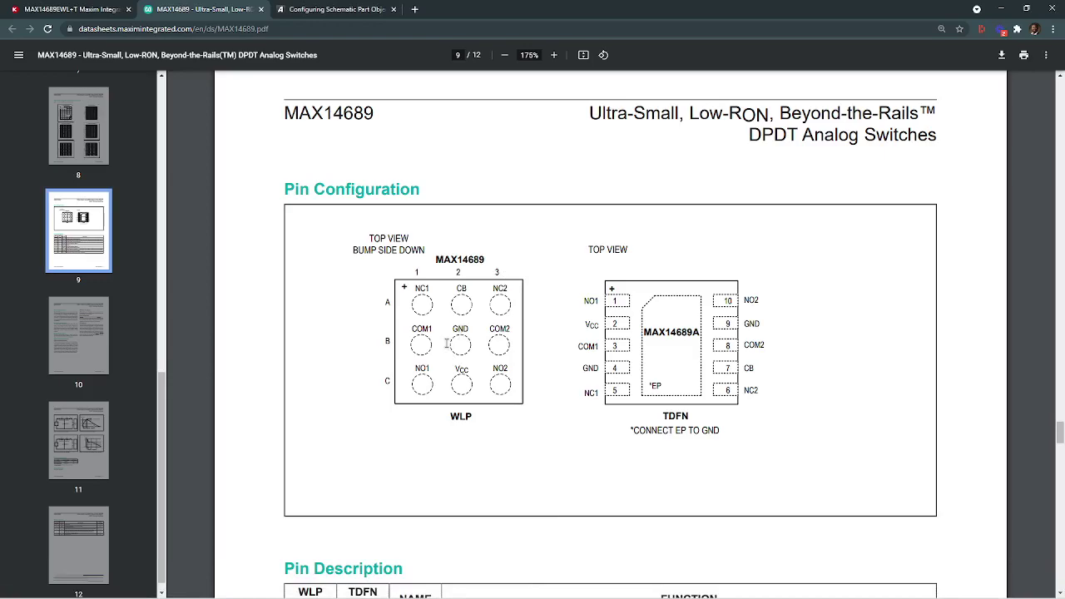
pyautogui.click(568, 586)
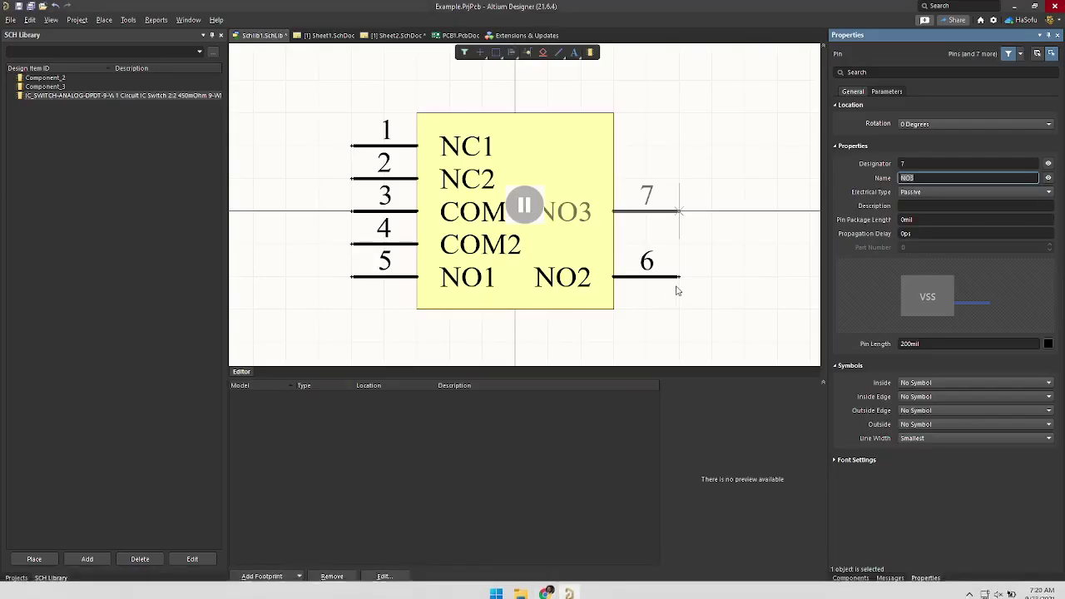
pyautogui.write('VCC')
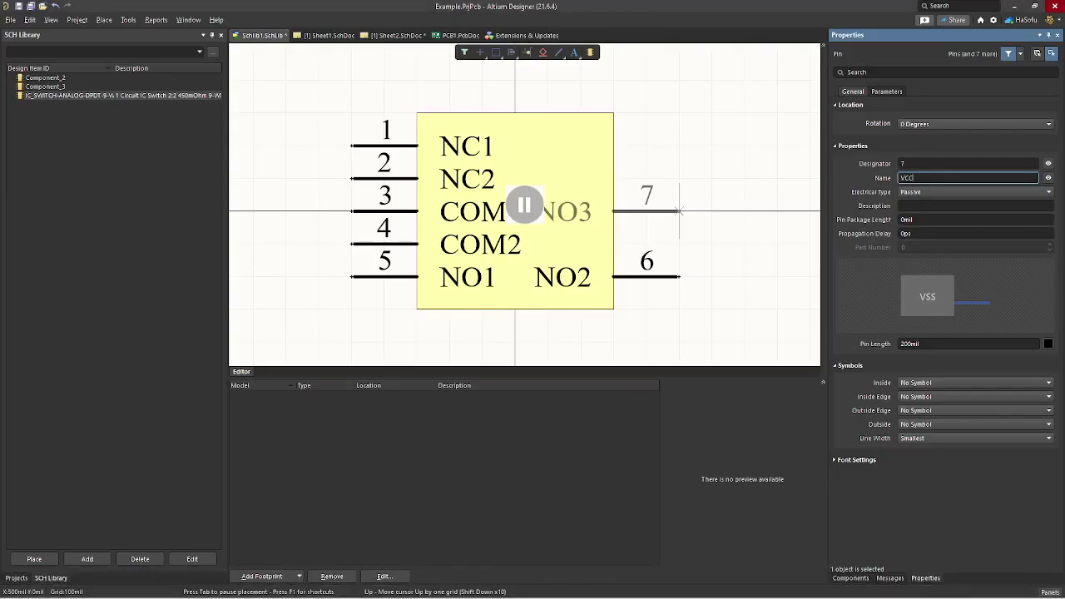
pyautogui.press('Return')
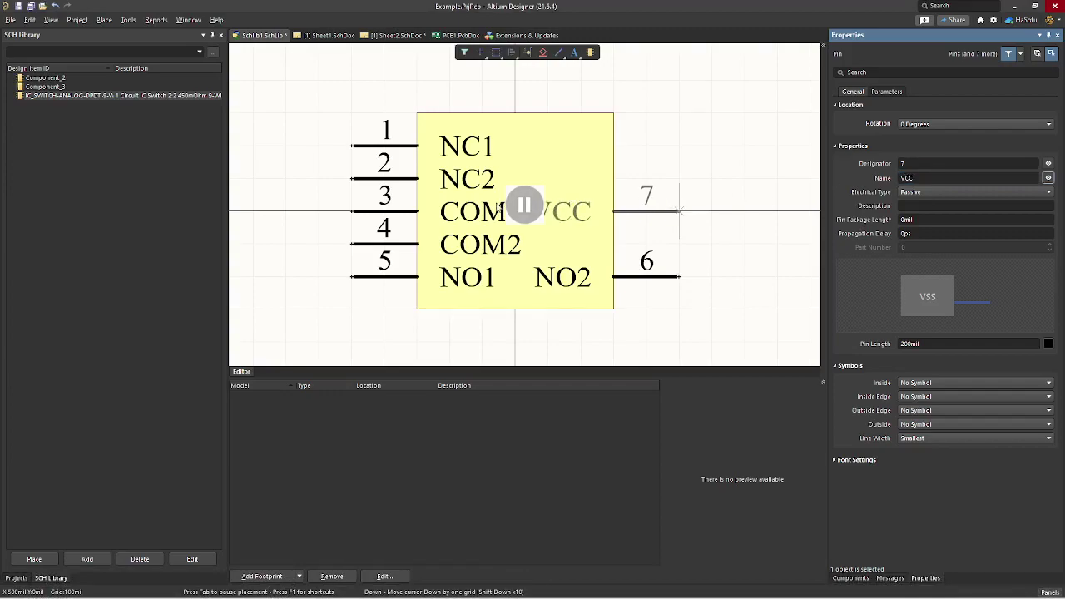
pyautogui.click(525, 205)
pyautogui.click(670, 217)
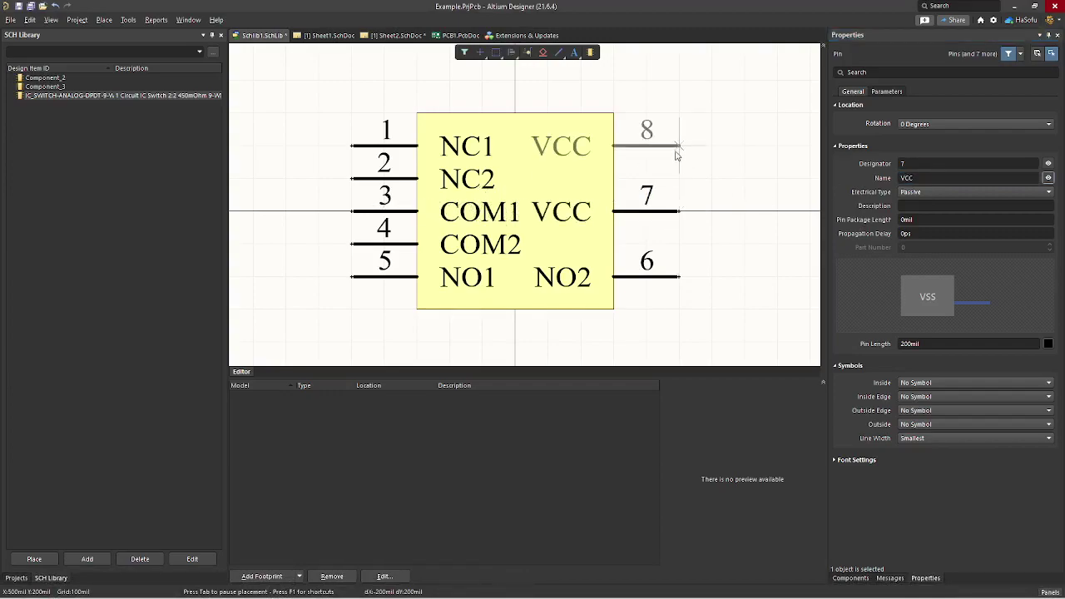
pyautogui.press('Tab')
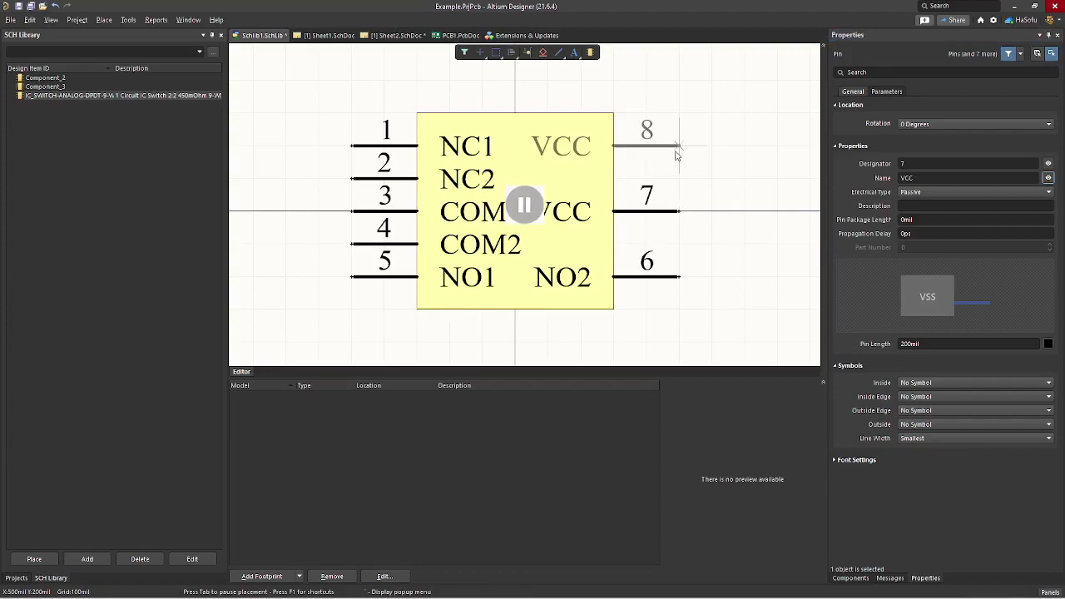
pyautogui.press('Return')
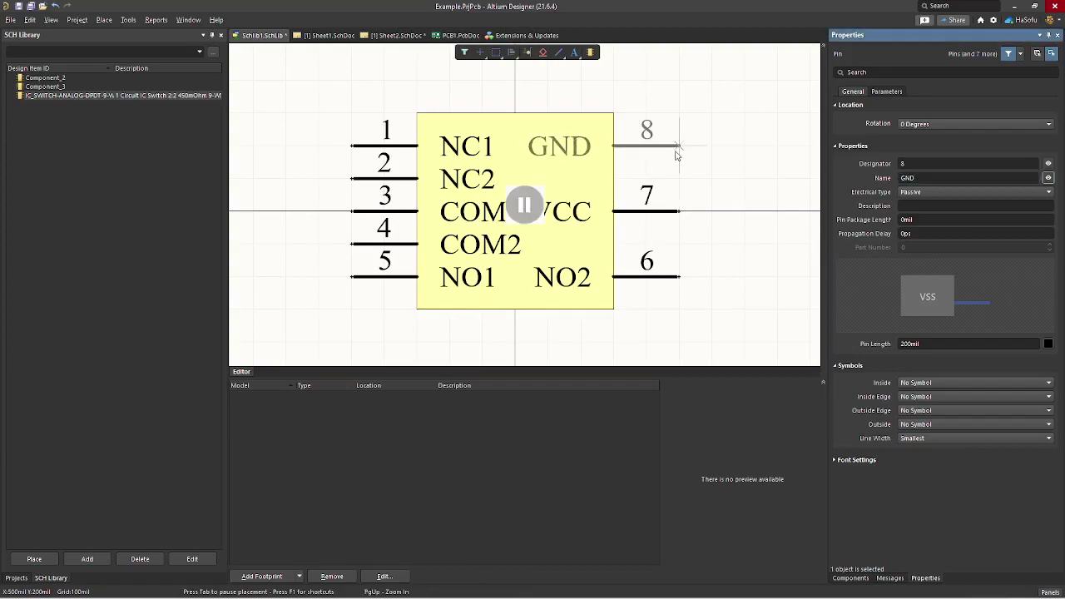
pyautogui.click(525, 206)
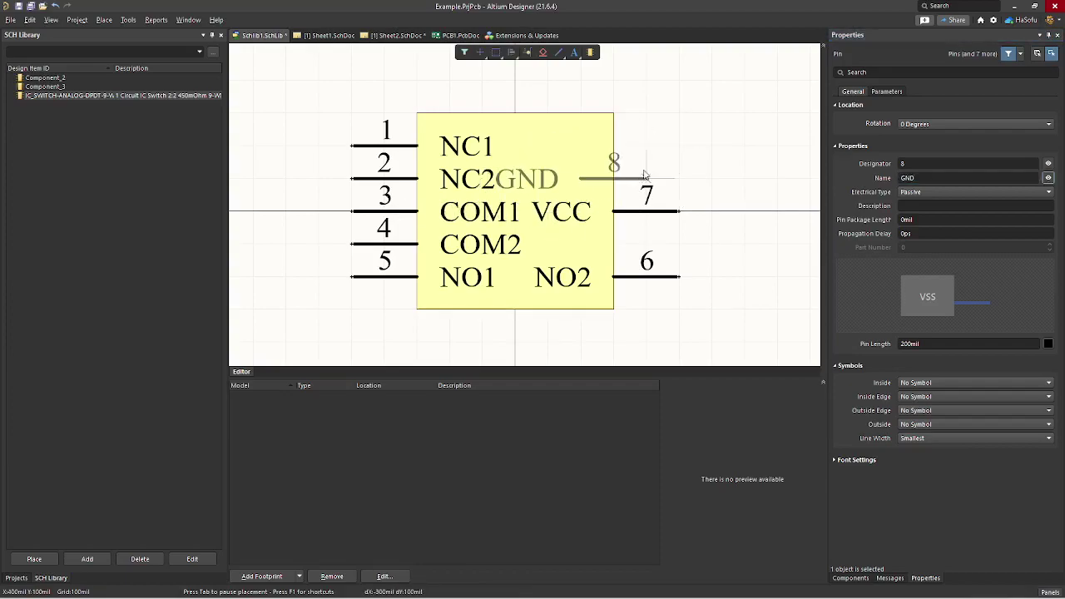
pyautogui.click(671, 152)
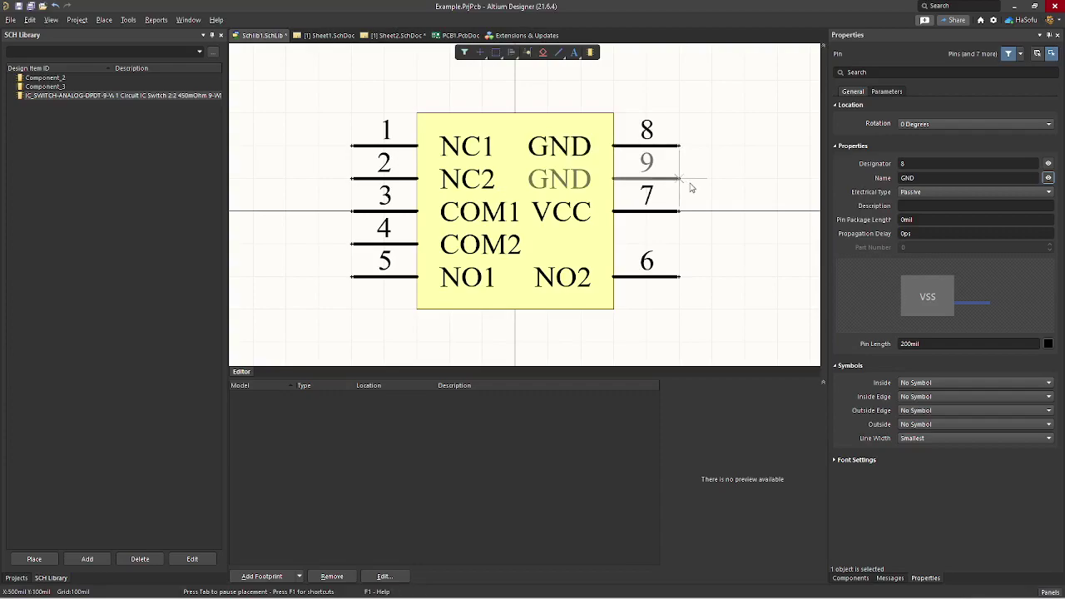
# Step: Name the last pin CB, place it on the right, then drag it above GND
pyautogui.press('Tab')
pyautogui.moveTo(512, 592)
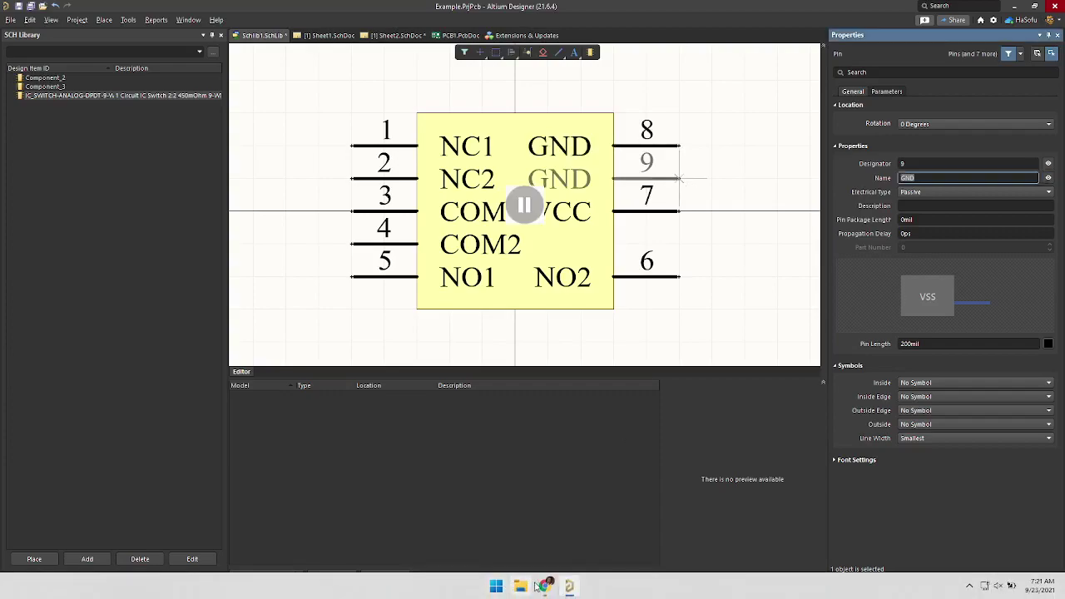
pyautogui.click(545, 592)
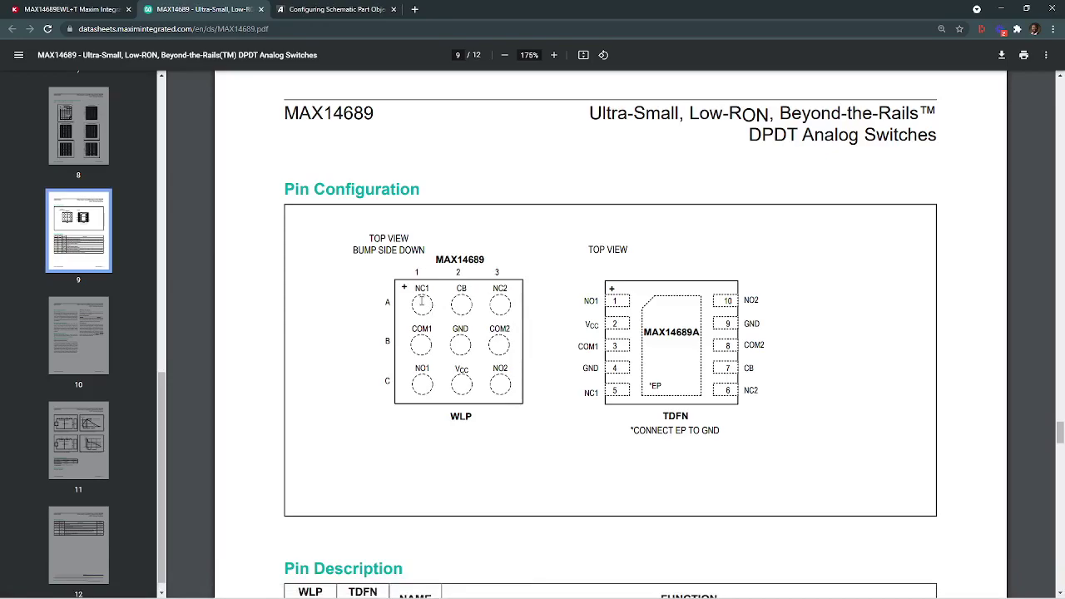
pyautogui.click(573, 592)
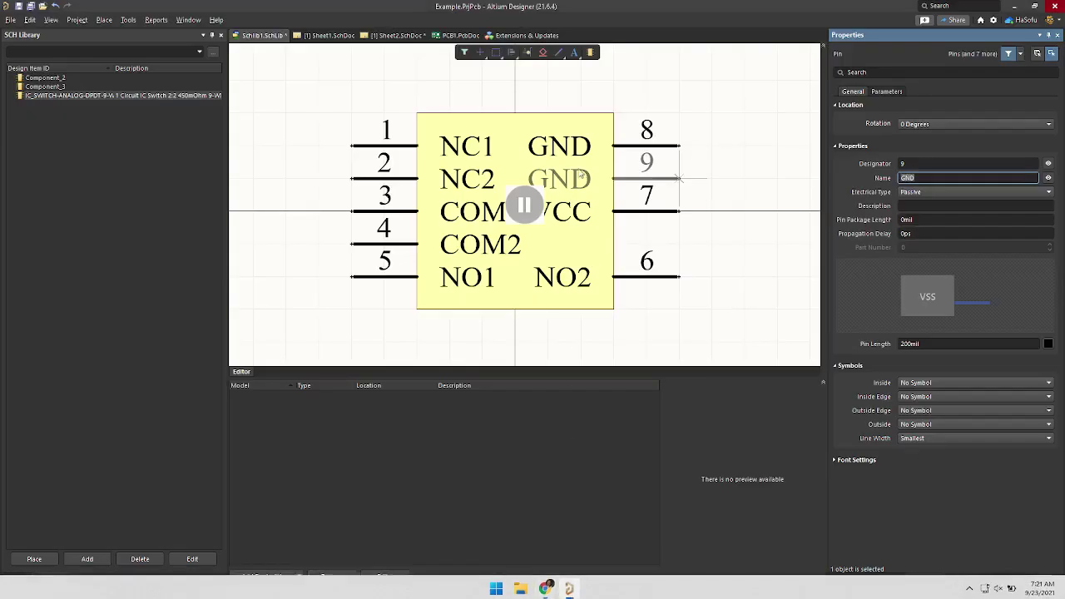
pyautogui.write('CB')
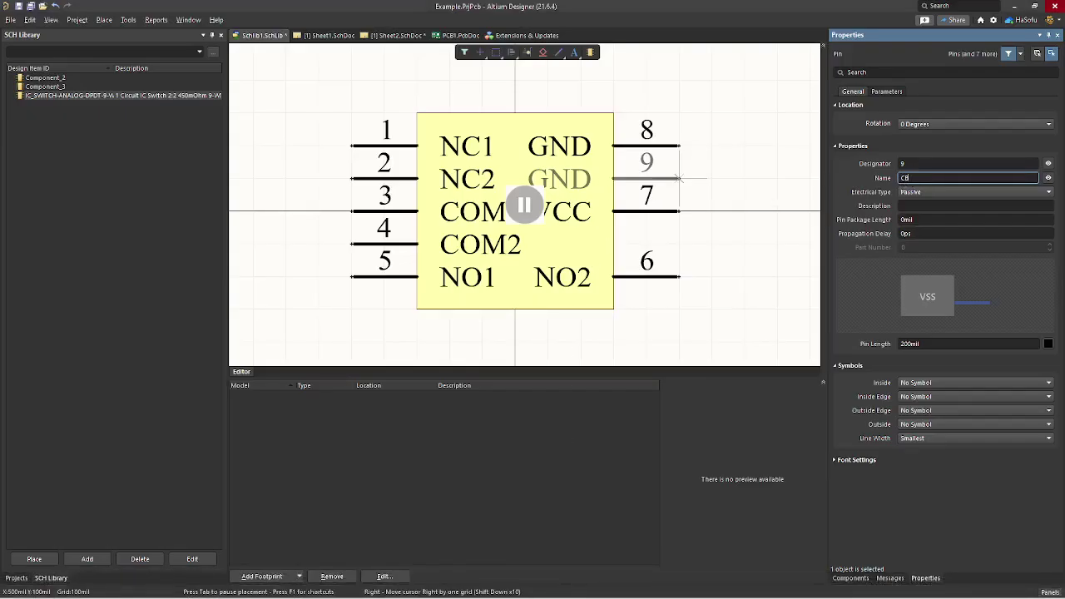
pyautogui.press('Return')
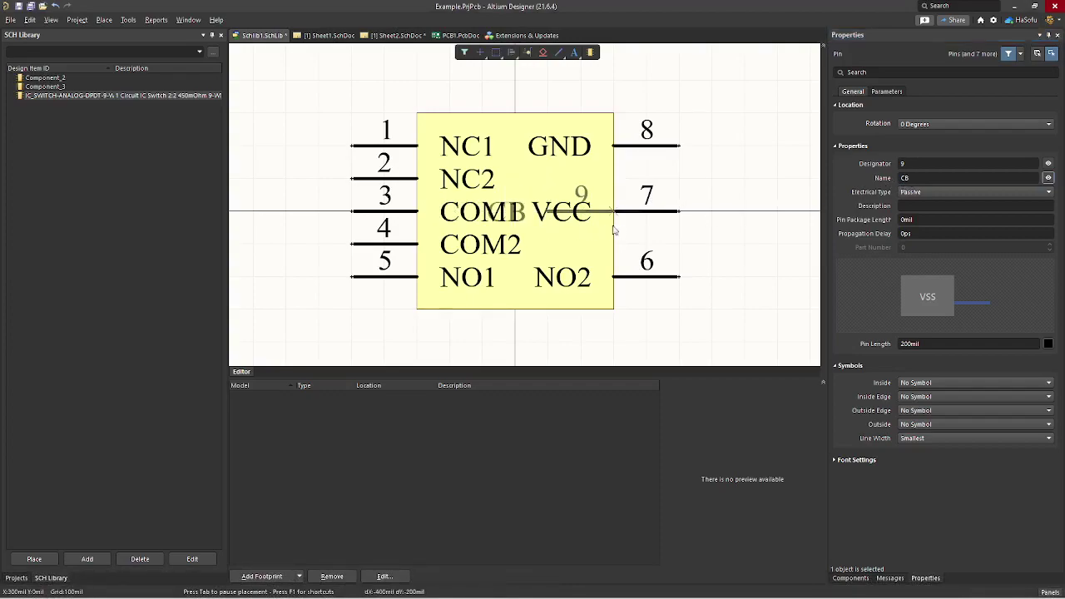
pyautogui.click(681, 178)
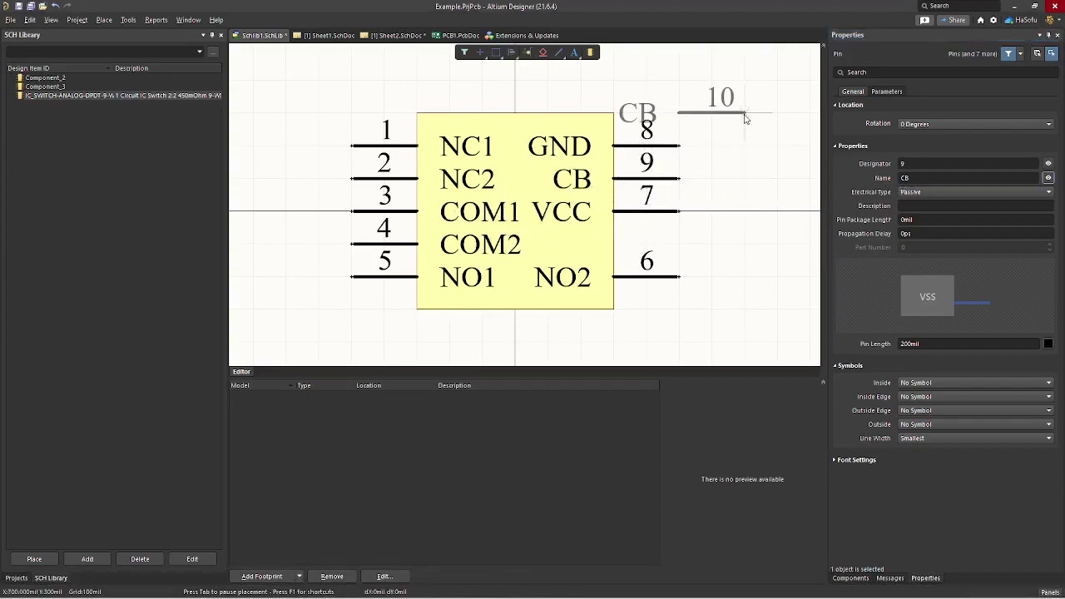
pyautogui.press('Escape')
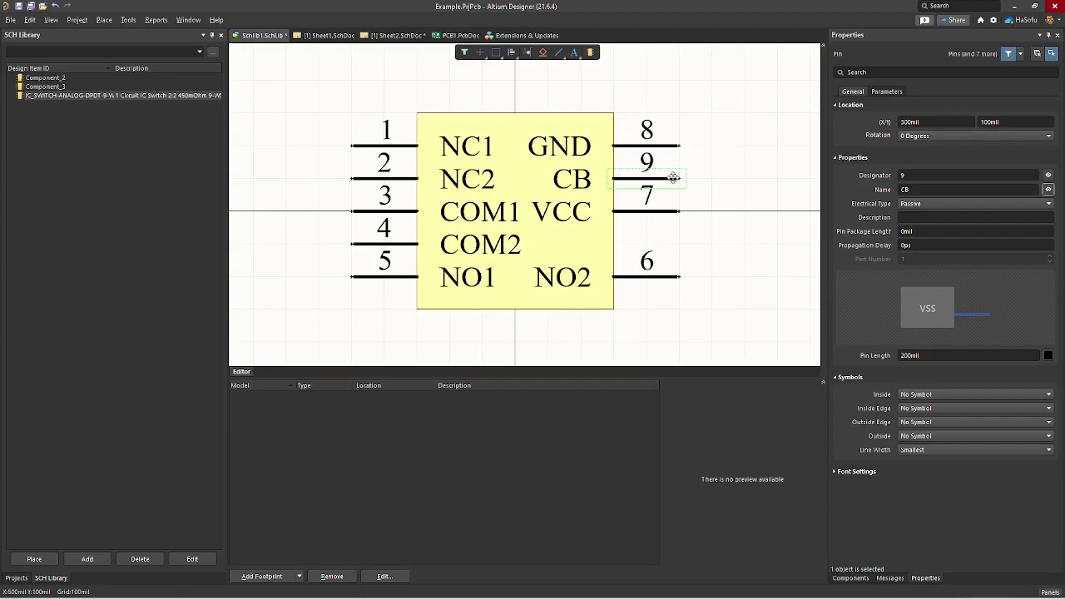
pyautogui.moveTo(678, 177); pyautogui.dragTo(676, 123)
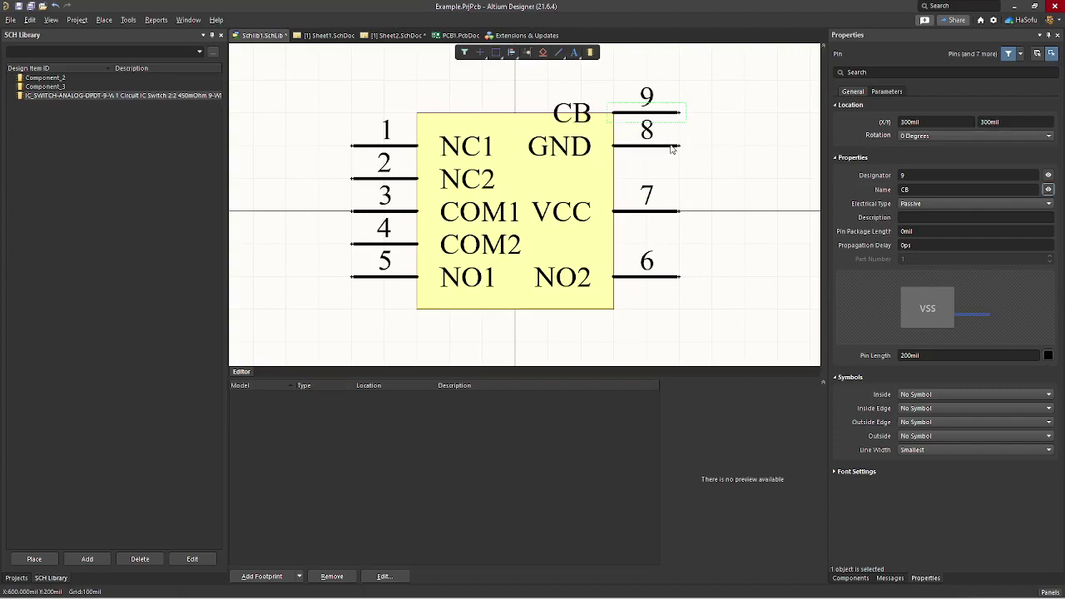
# Step: Rearrange the right-side pins with NO1 rotated under NO2, and rotate GND toward the bottom edge
pyautogui.click(667, 185)
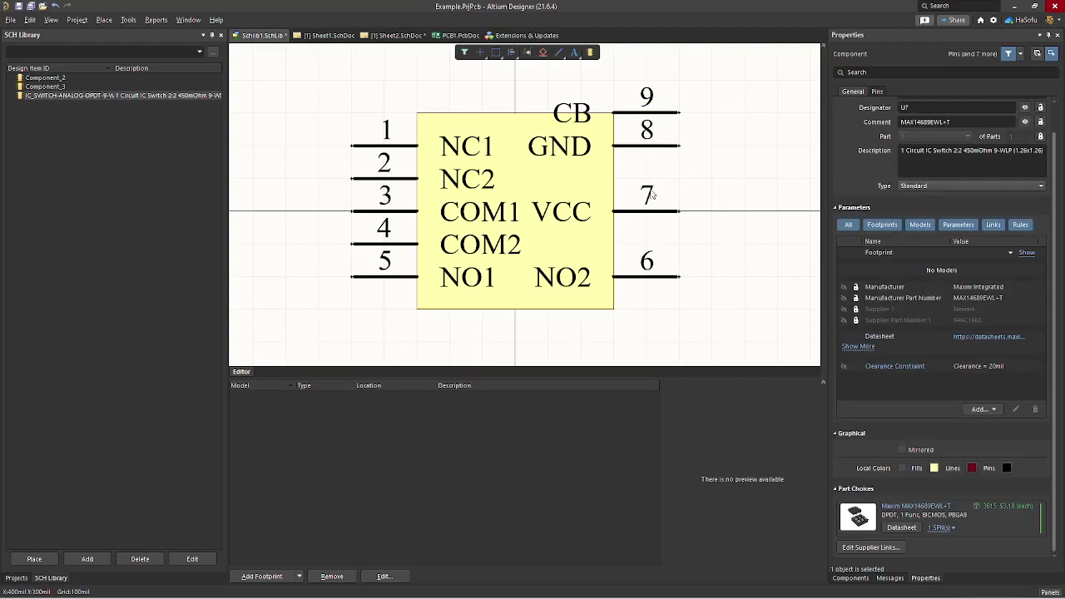
pyautogui.moveTo(359, 280); pyautogui.dragTo(678, 180)
pyautogui.press('space')
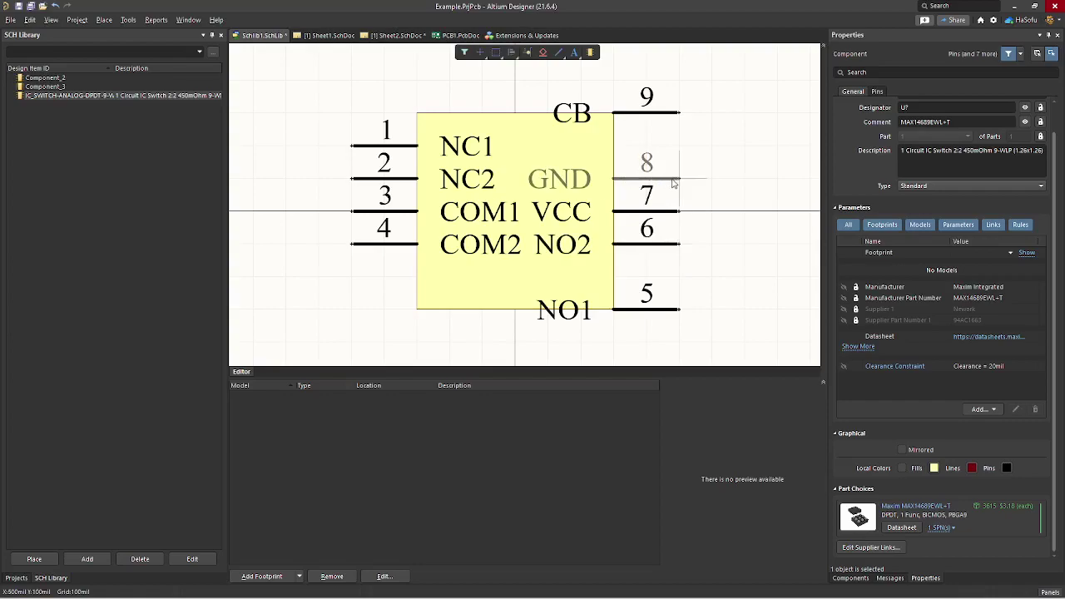
pyautogui.click(665, 145)
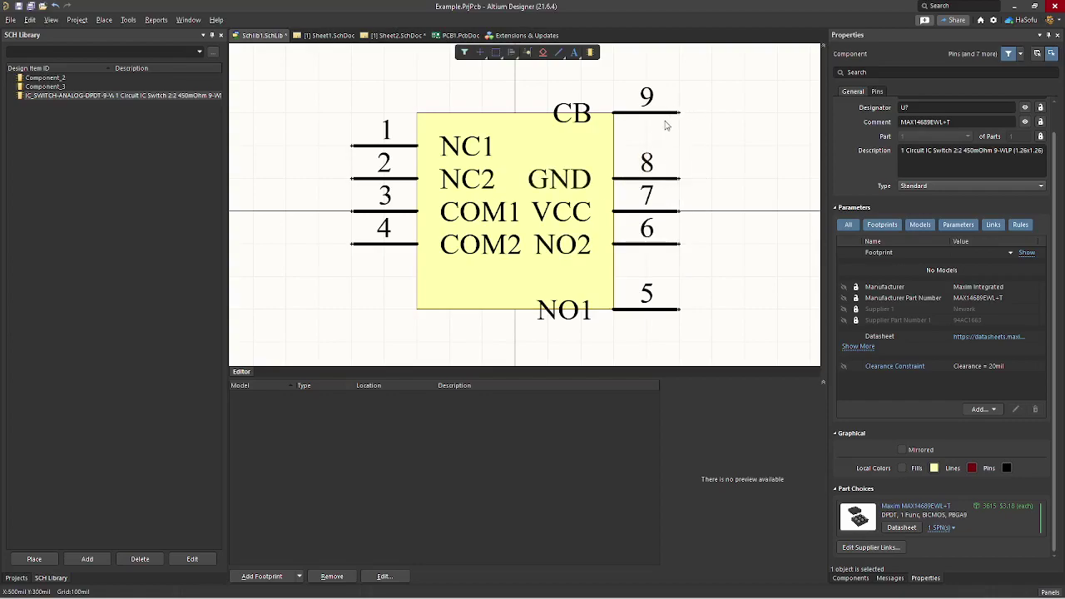
pyautogui.moveTo(664, 115); pyautogui.dragTo(661, 139)
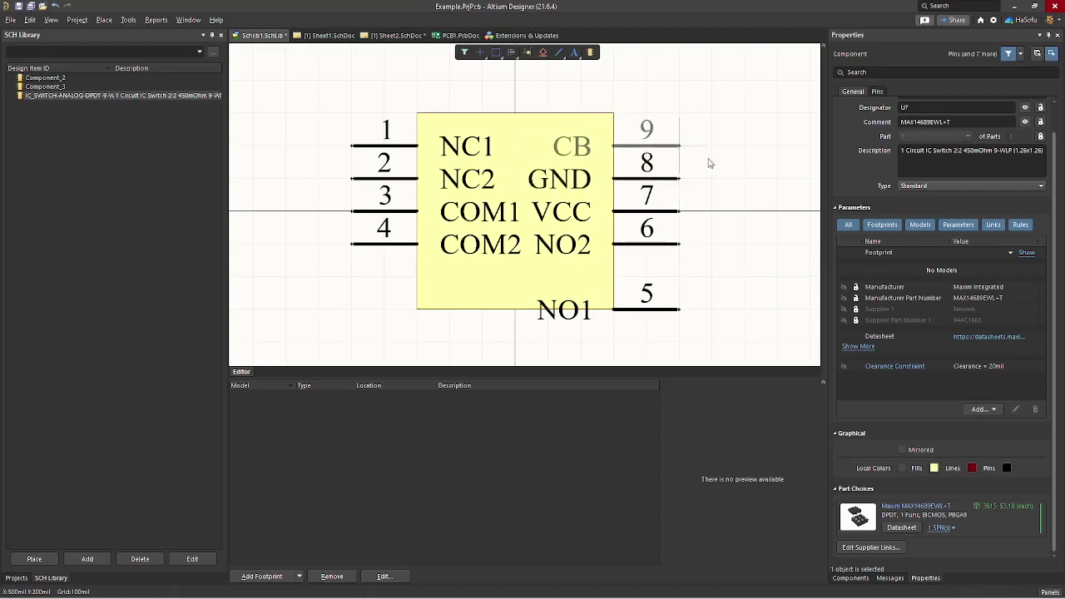
pyautogui.moveTo(662, 318); pyautogui.dragTo(652, 282)
pyautogui.moveTo(670, 180); pyautogui.dragTo(517, 275)
pyautogui.press('space')
pyautogui.press('space')
pyautogui.press('space')
# Step: Shift the body and right pins right, stretch the body leftward to 700mil, and recentre GND
pyautogui.keyDown('ctrl'); pyautogui.scroll(3, 517, 275); pyautogui.keyUp('ctrl')
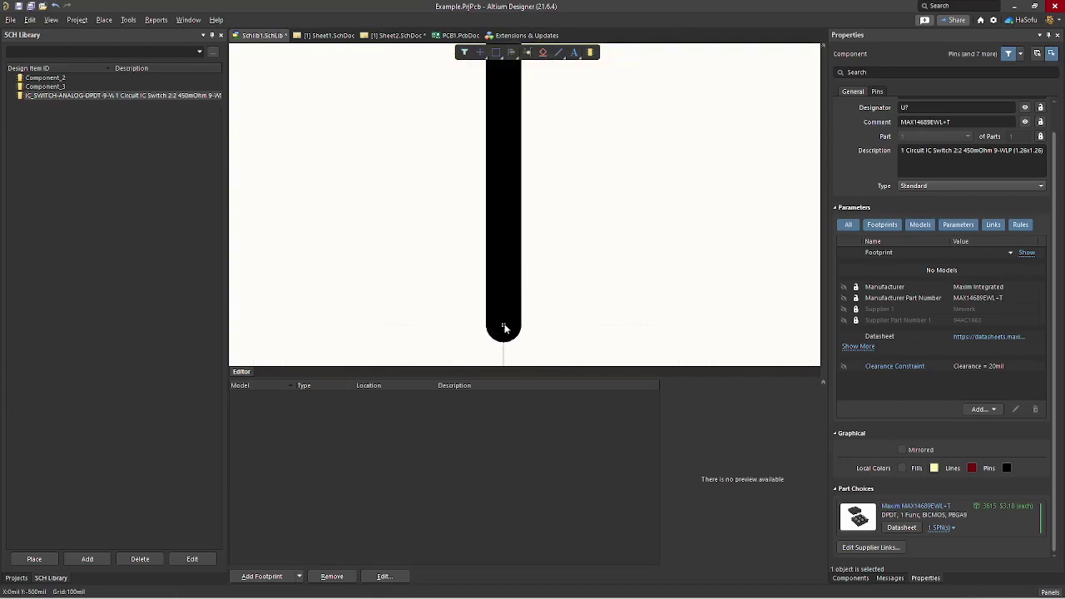
pyautogui.keyDown('ctrl'); pyautogui.scroll(-6, 502, 329); pyautogui.keyUp('ctrl')
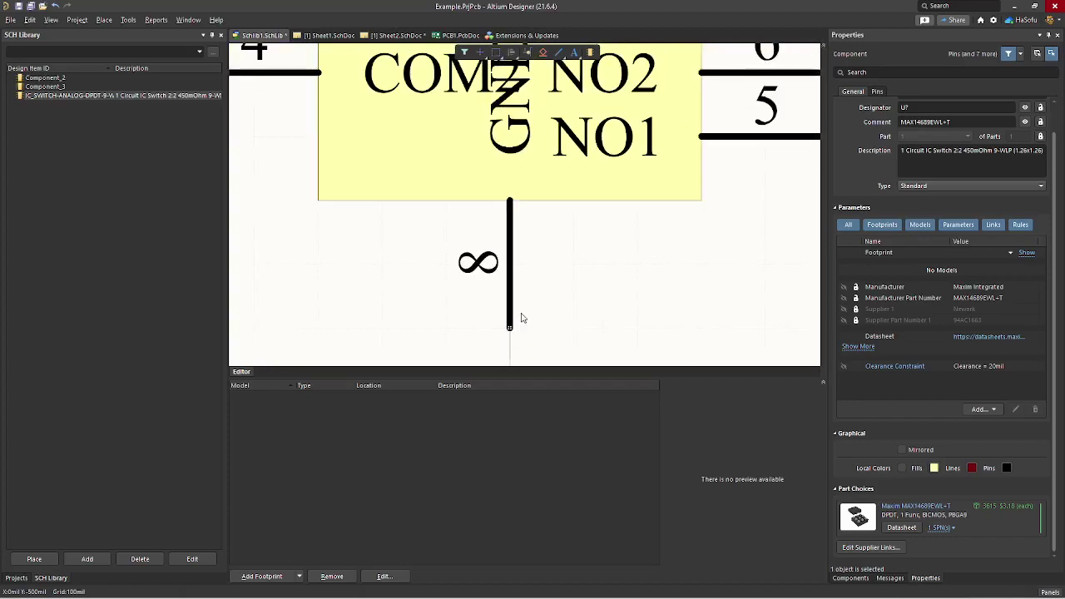
pyautogui.keyDown('ctrl'); pyautogui.scroll(-2, 522, 318); pyautogui.keyUp('ctrl')
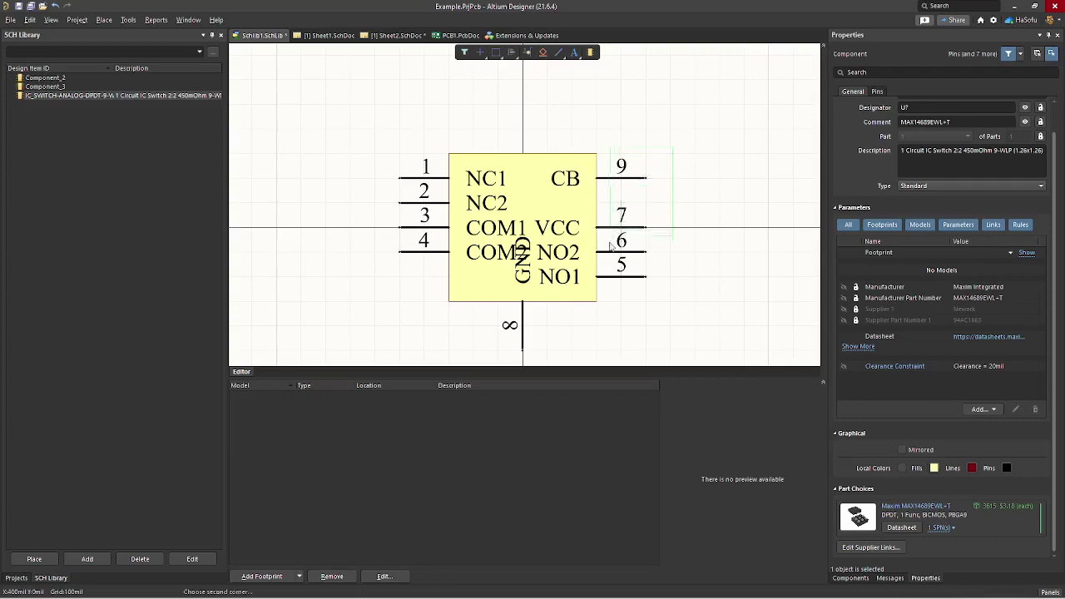
pyautogui.moveTo(671, 159); pyautogui.dragTo(589, 305)
pyautogui.moveTo(637, 175); pyautogui.dragTo(666, 176)
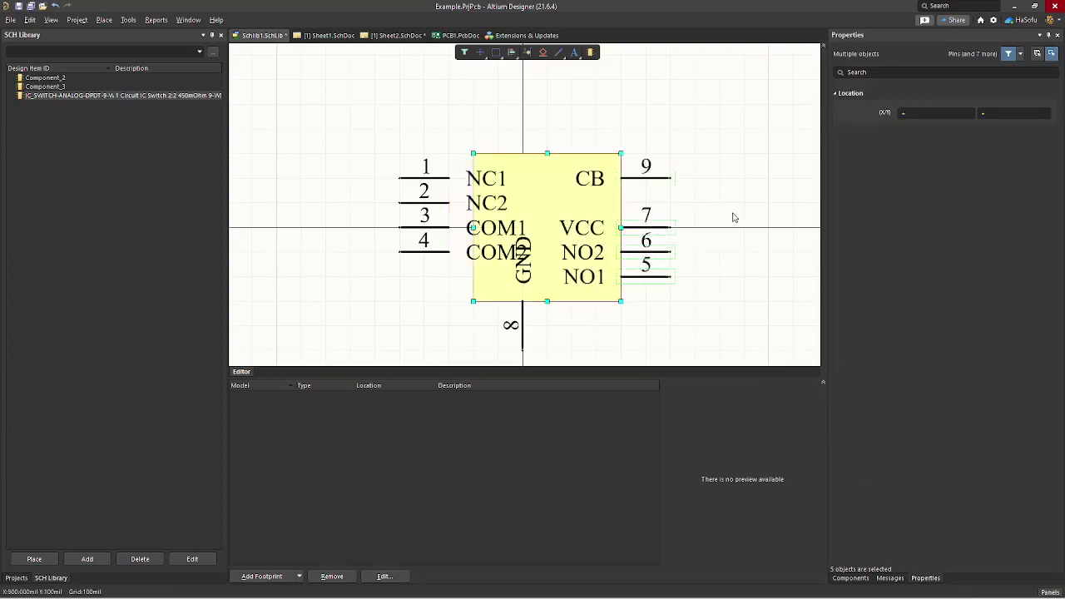
pyautogui.click(477, 225)
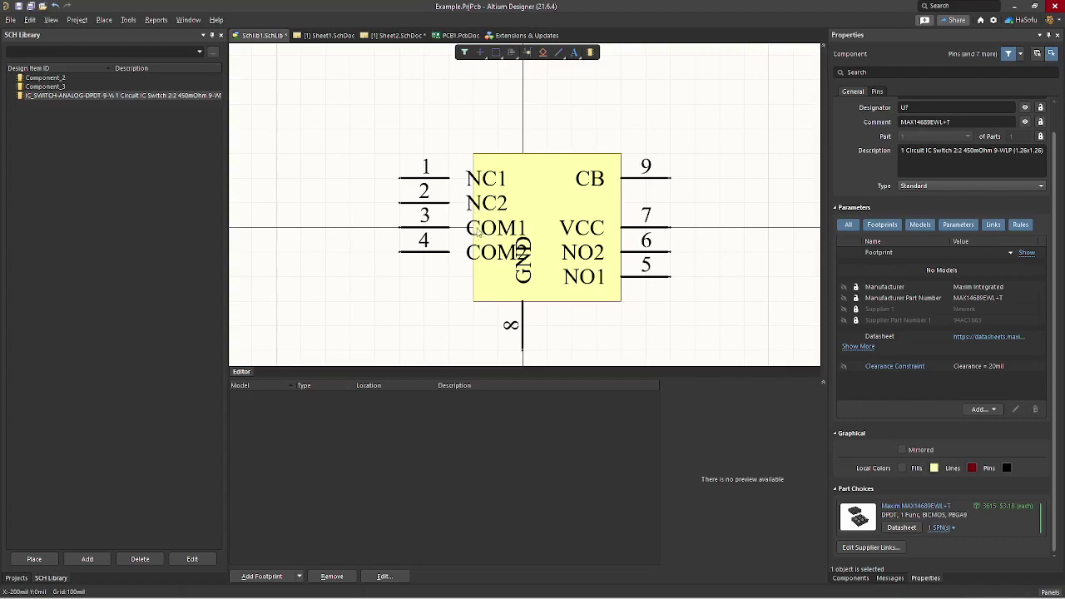
pyautogui.moveTo(472, 228); pyautogui.dragTo(449, 228)
pyautogui.moveTo(520, 335); pyautogui.dragTo(537, 344)
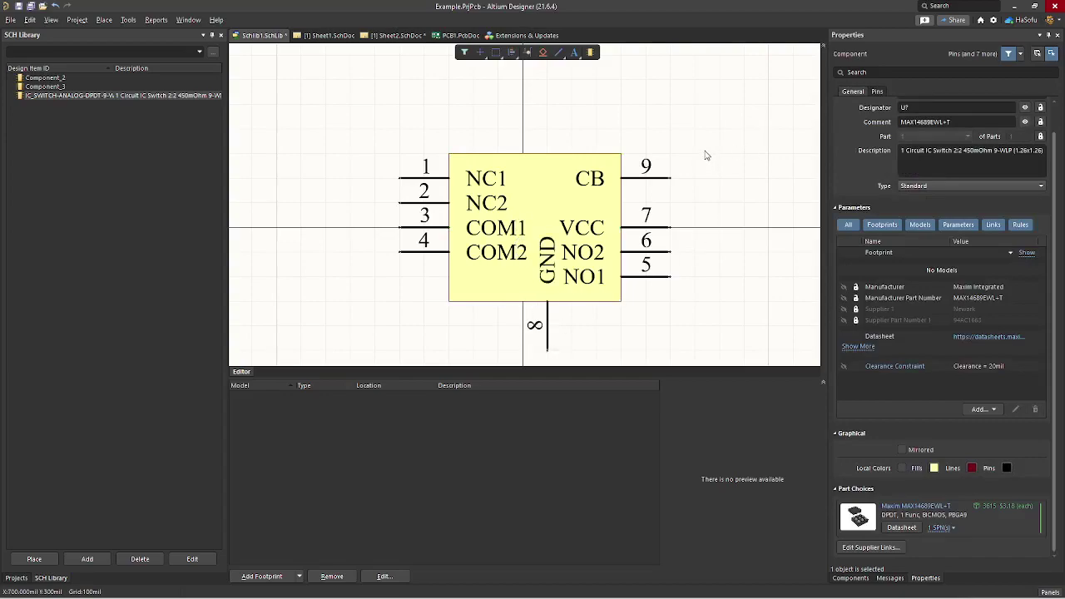
pyautogui.keyDown('ctrl'); pyautogui.scroll(-3, 705, 155); pyautogui.keyUp('ctrl')
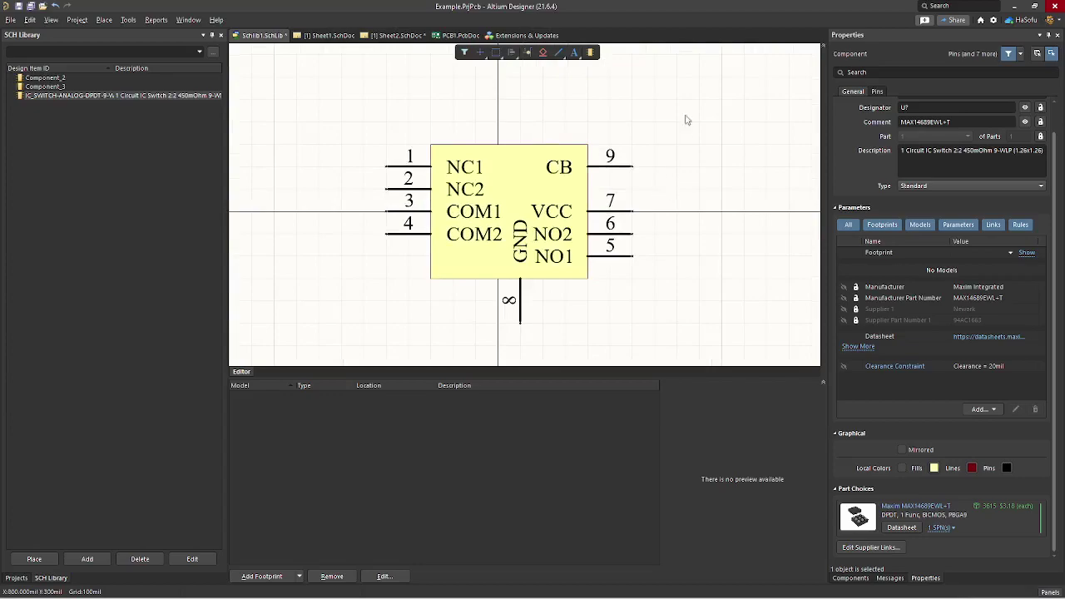
pyautogui.keyDown('ctrl'); pyautogui.scroll(3, 631, 148); pyautogui.keyUp('ctrl')
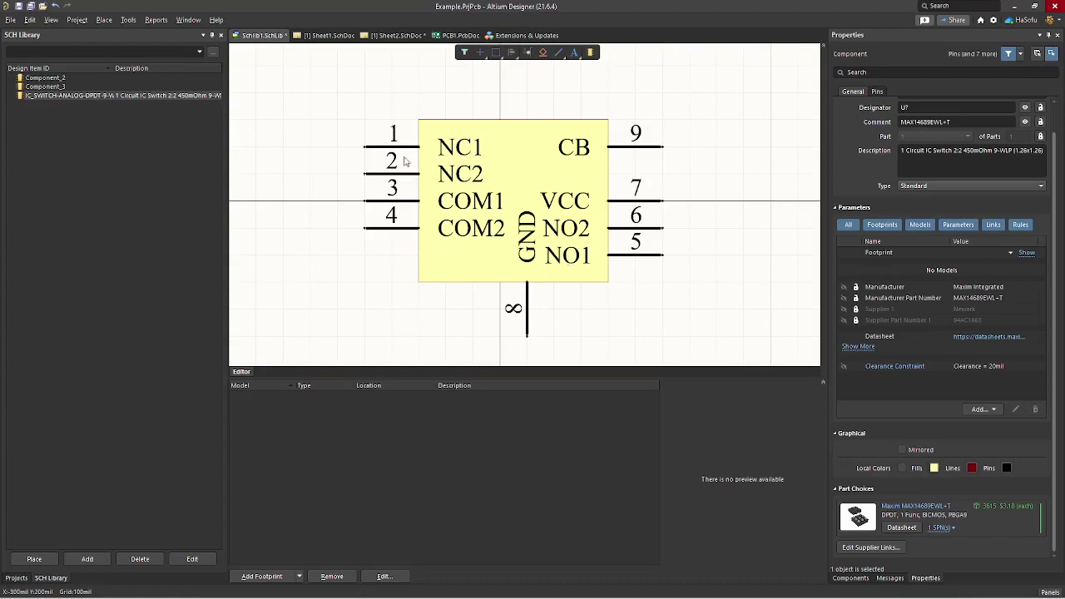
pyautogui.keyDown('ctrl'); pyautogui.scroll(2, 375, 135); pyautogui.keyUp('ctrl')
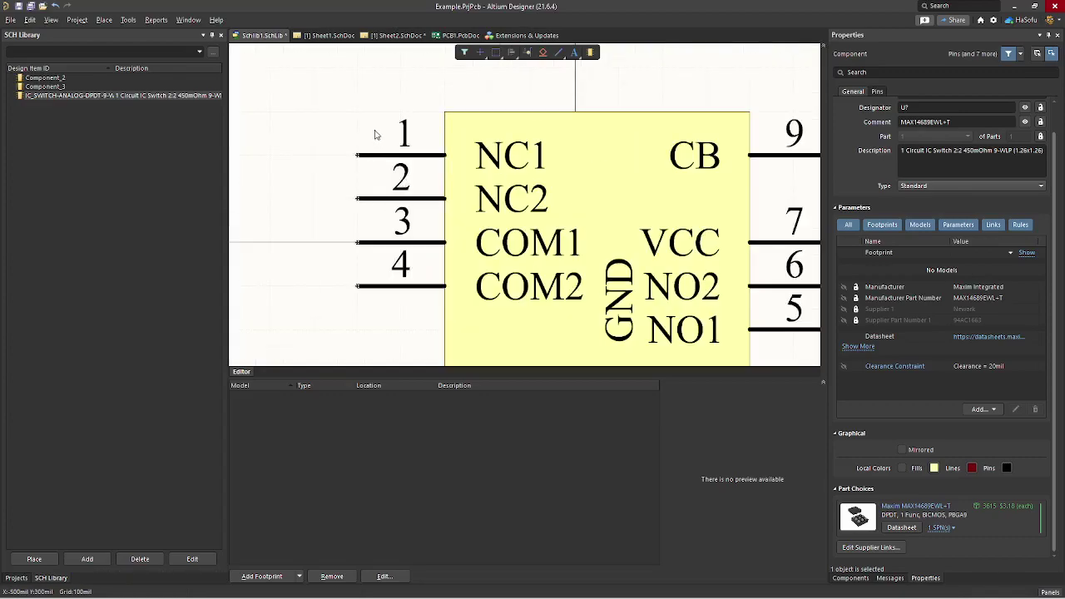
pyautogui.keyDown('ctrl'); pyautogui.scroll(-3, 383, 141); pyautogui.keyUp('ctrl')
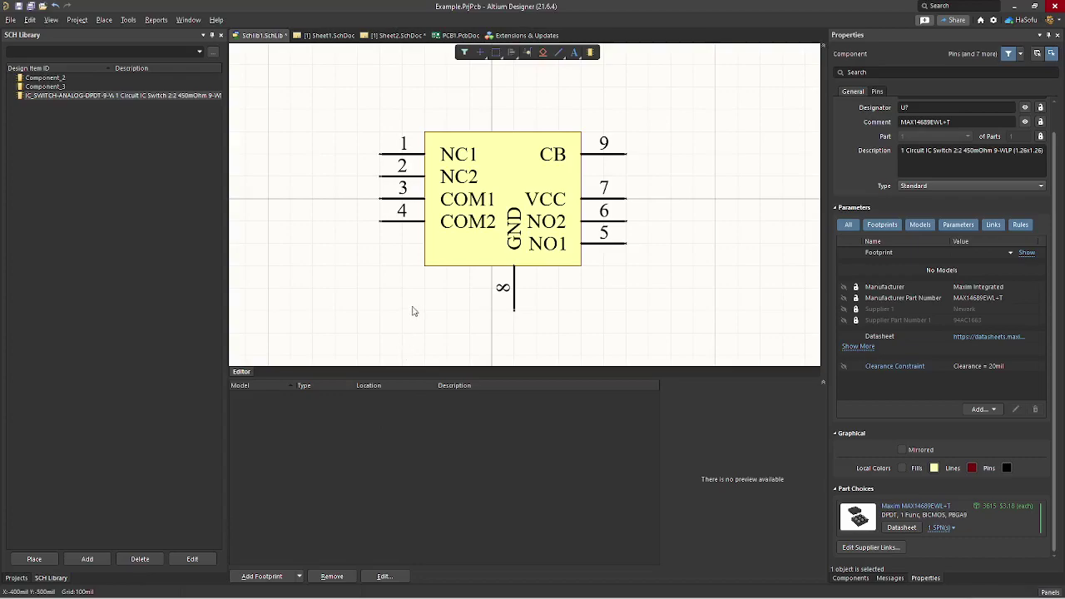
pyautogui.press('g')
pyautogui.click(31, 9)
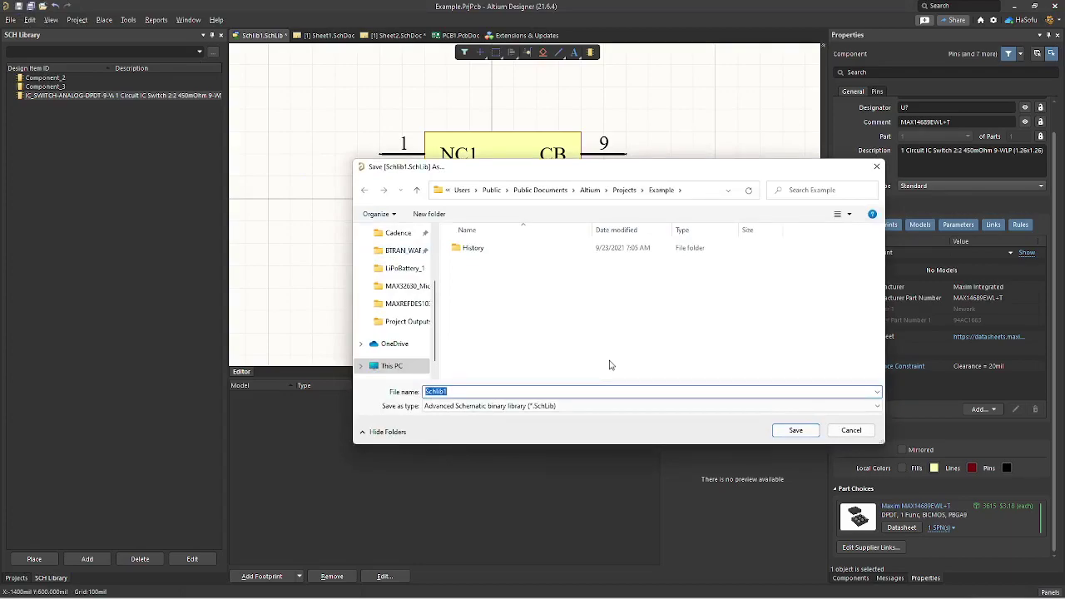
# Step: Confirm the Schlib1 save, then widen the SCH Library panel to show full descriptions
pyautogui.press('Return')
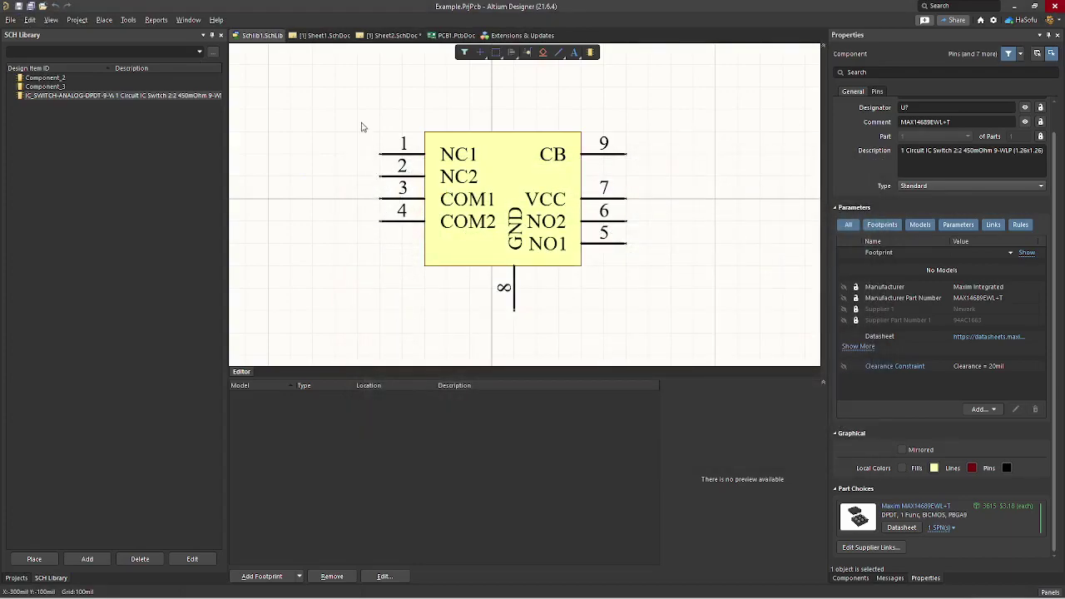
pyautogui.moveTo(227, 123); pyautogui.dragTo(250, 119)
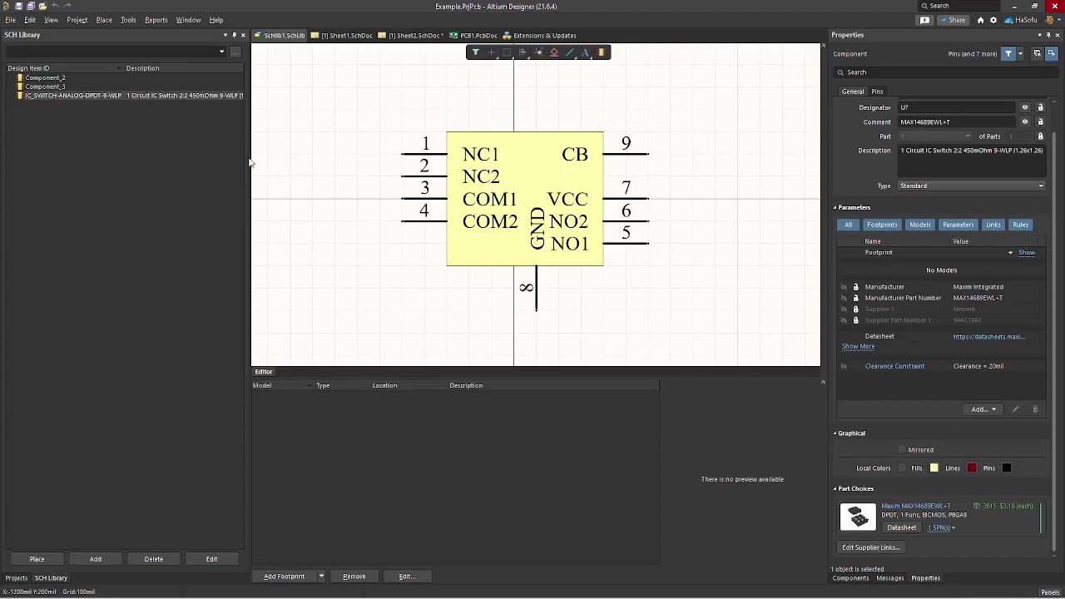
pyautogui.moveTo(293, 153); pyautogui.dragTo(294, 153)
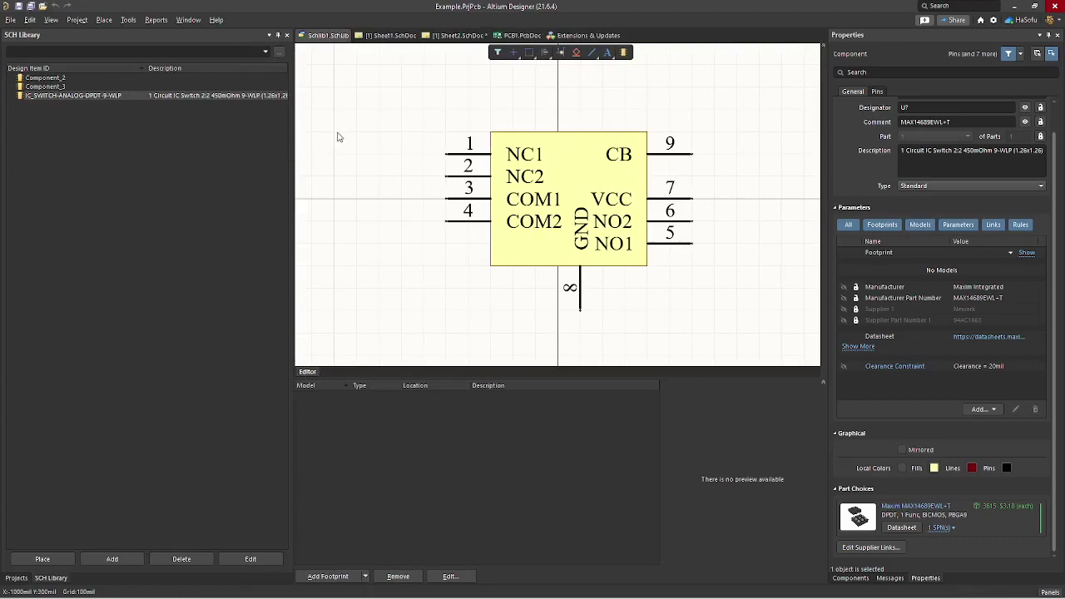
# Step: Rename Component_3 to CAP_0201 and Component_2 to RES_0805
pyautogui.click(47, 87)
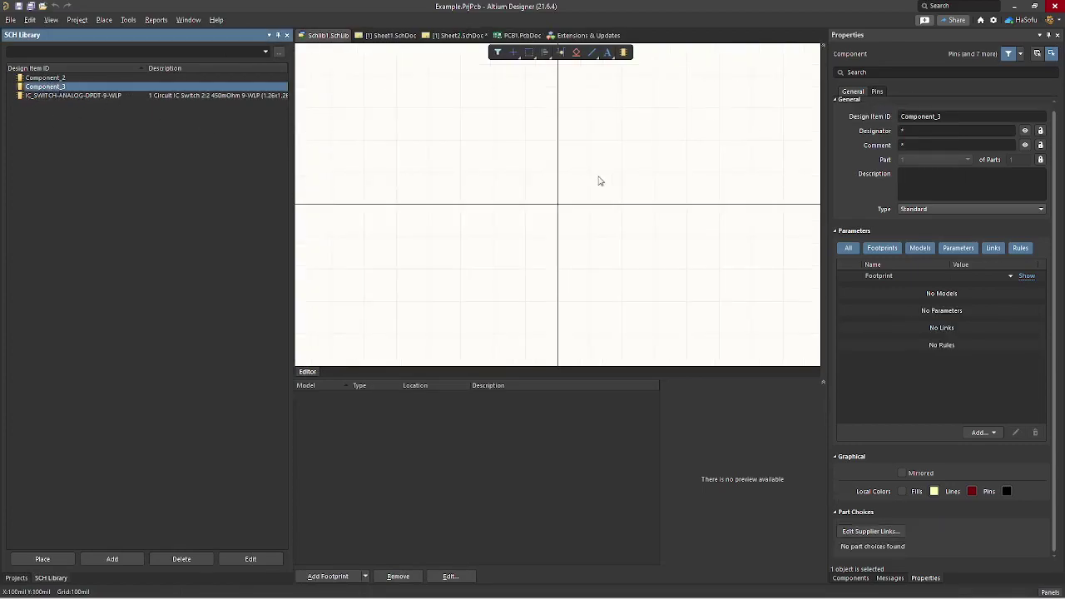
pyautogui.click(964, 116)
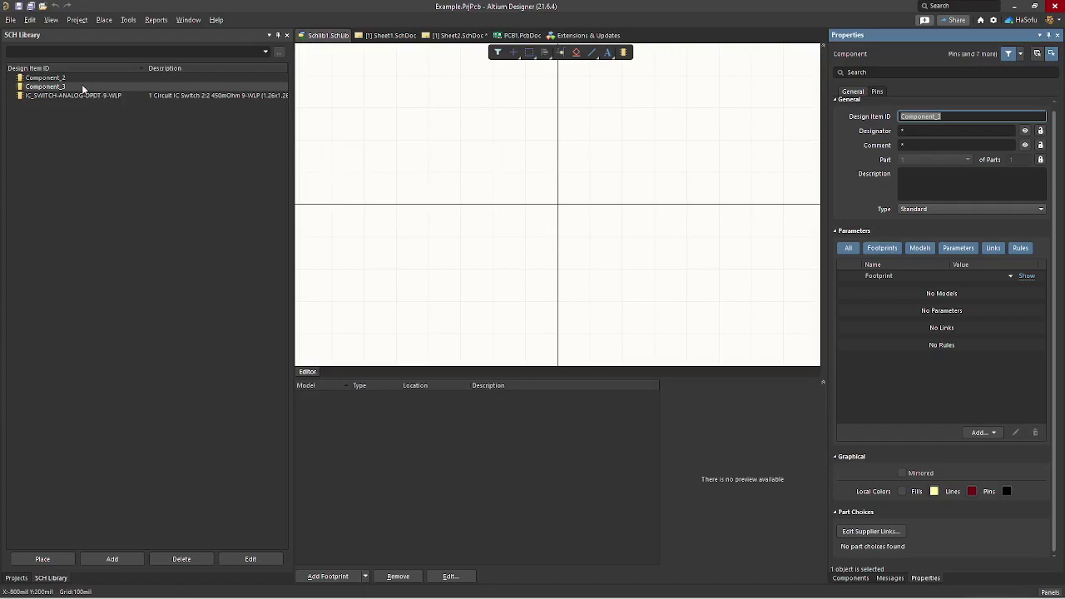
pyautogui.write('CAP_')
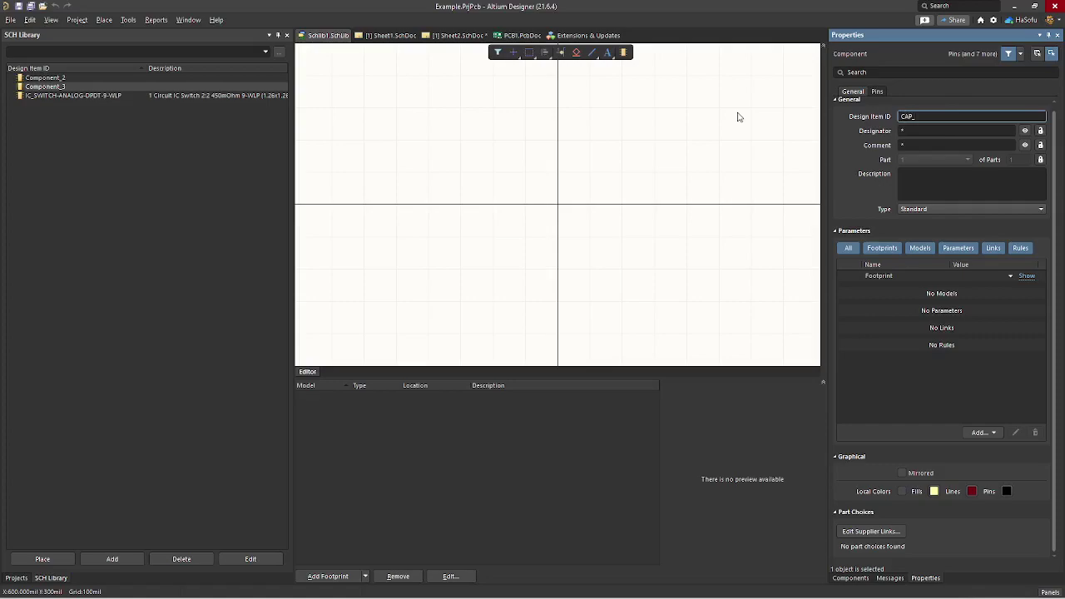
pyautogui.write('0201')
pyautogui.press('Tab')
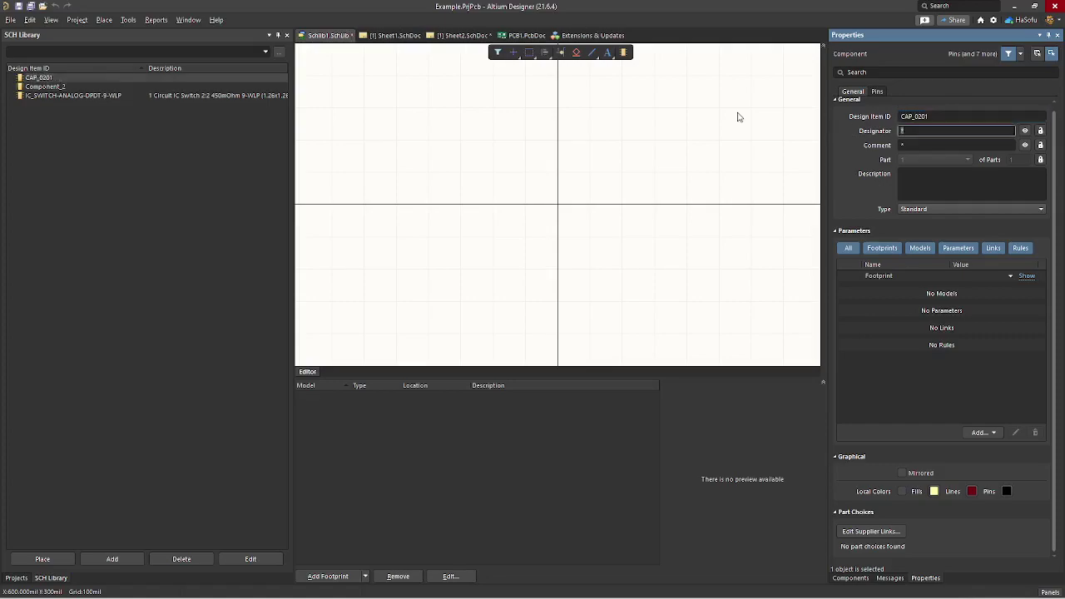
pyautogui.click(23, 89)
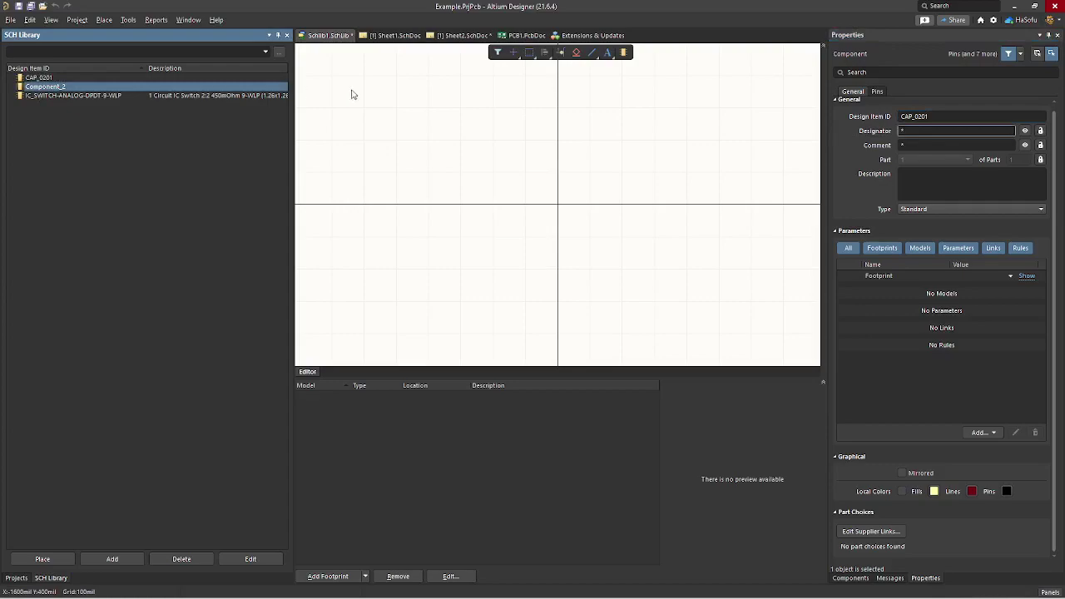
pyautogui.click(974, 117)
pyautogui.write('RES_0805')
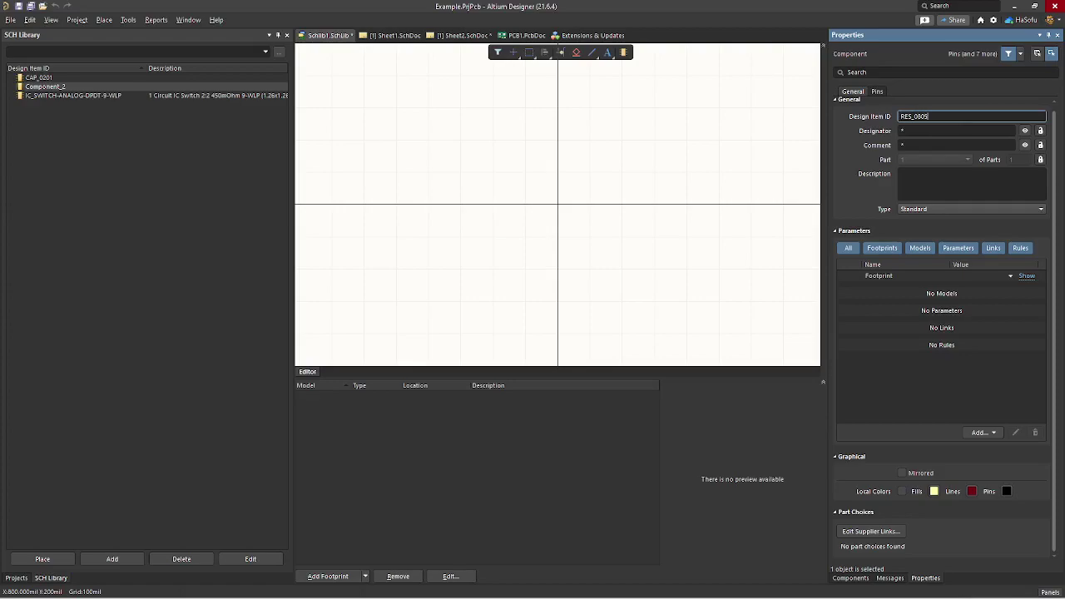
pyautogui.click(962, 143)
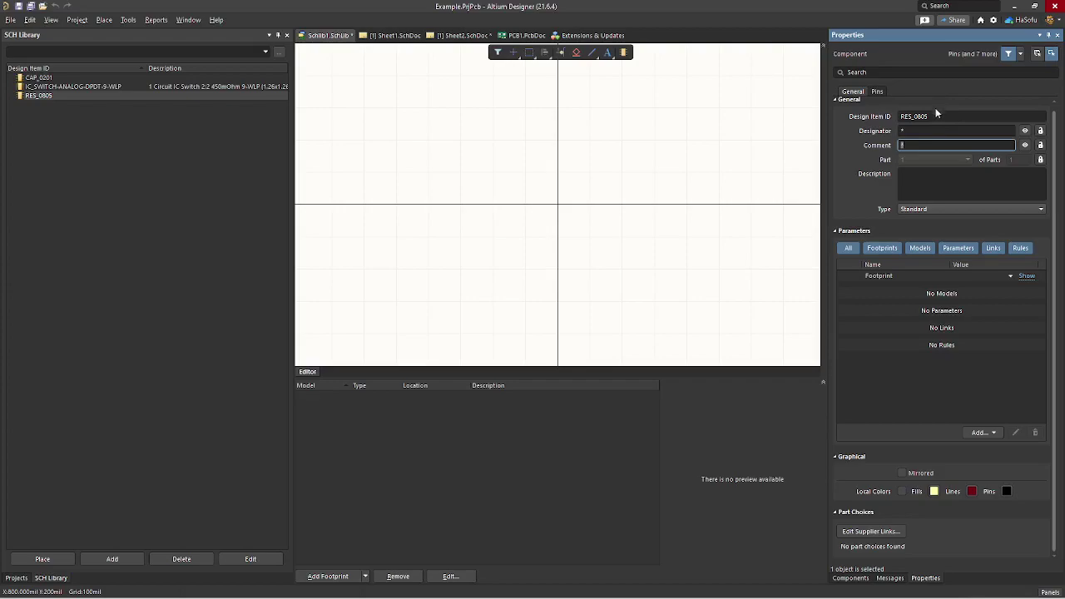
pyautogui.click(945, 184)
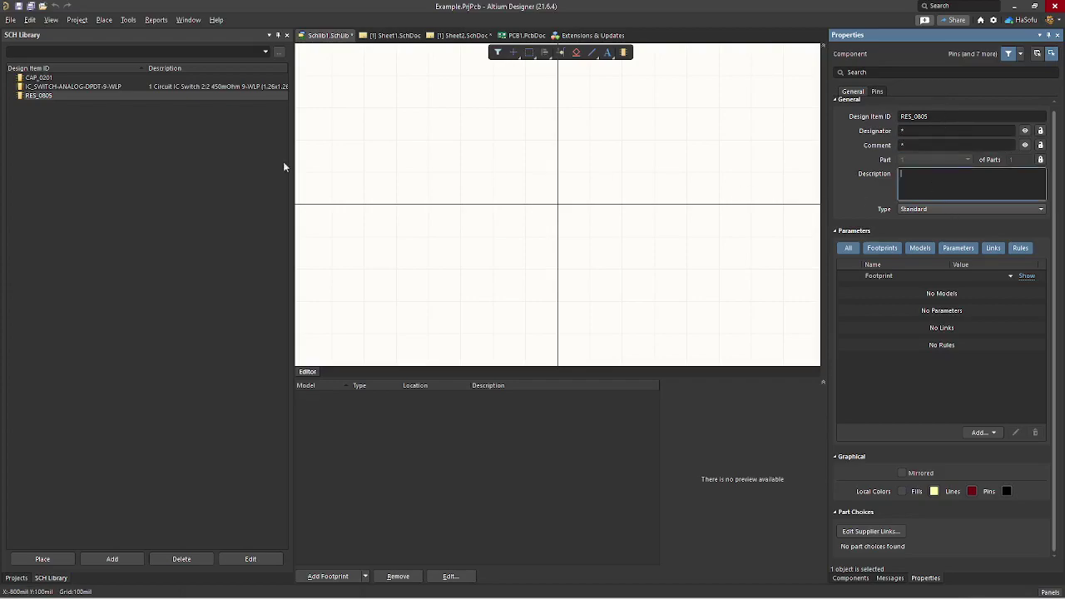
# Step: Save all documents and open the CAP_0201 component
pyautogui.click(86, 86)
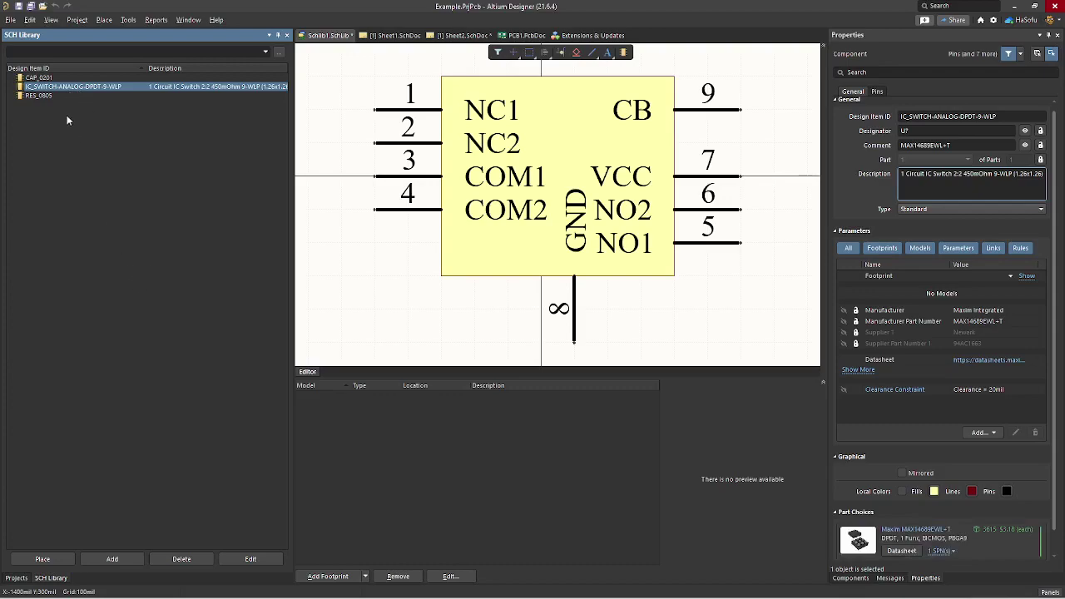
pyautogui.click(30, 6)
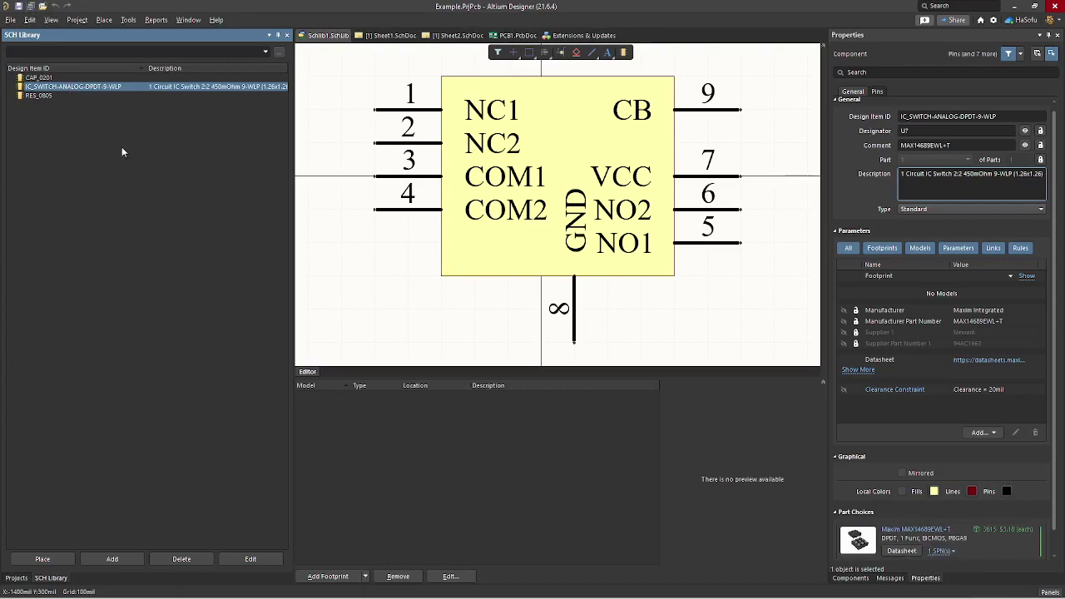
pyautogui.click(58, 78)
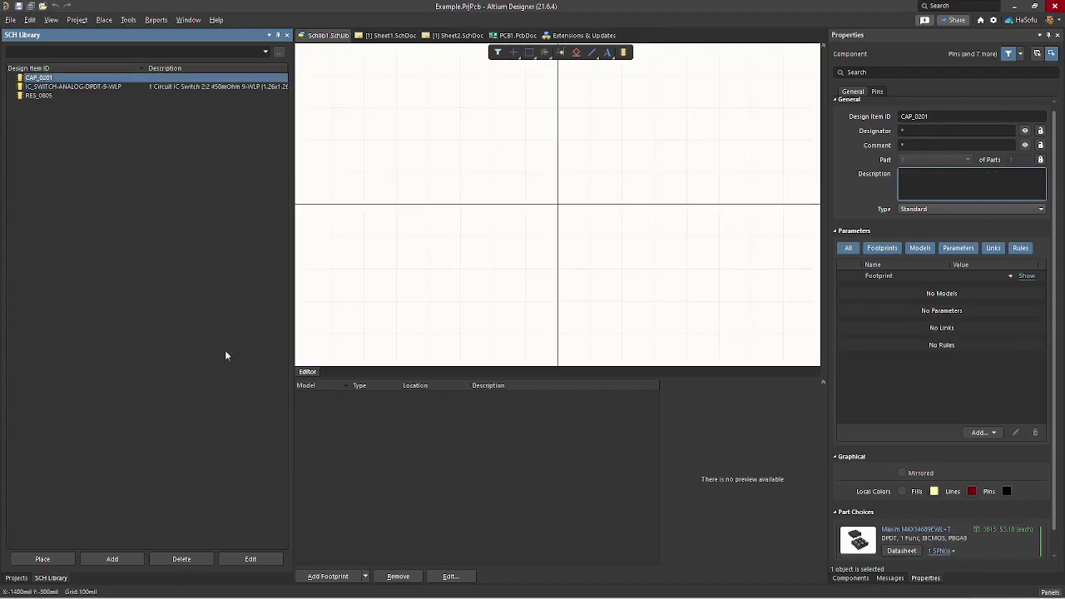
# Step: Open Sheet2.SchDoc from the Projects panel and pan the sheet into view
pyautogui.click(16, 577)
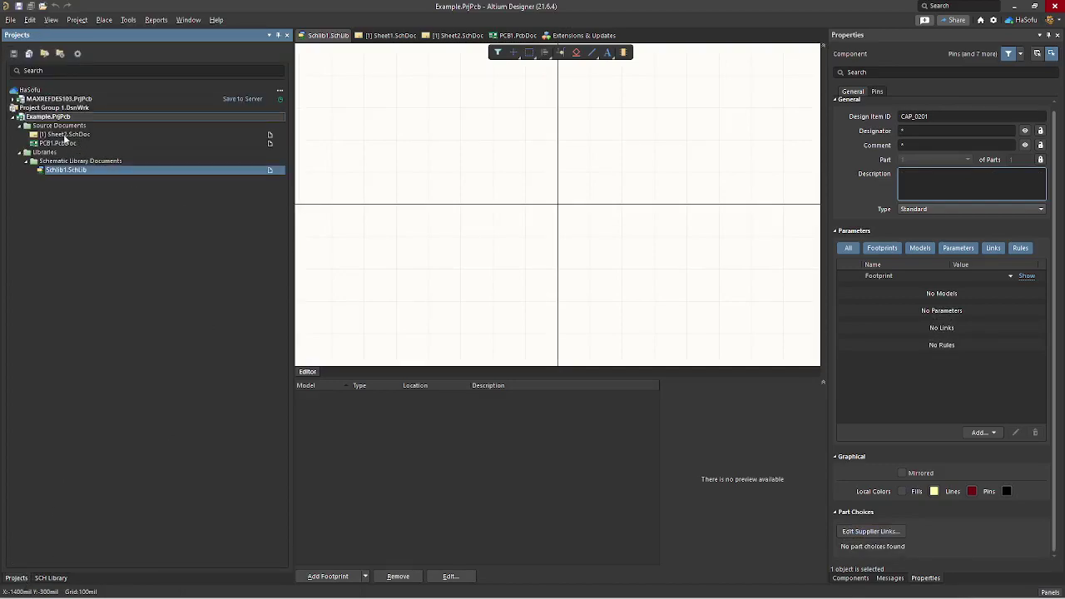
pyautogui.doubleClick(64, 136)
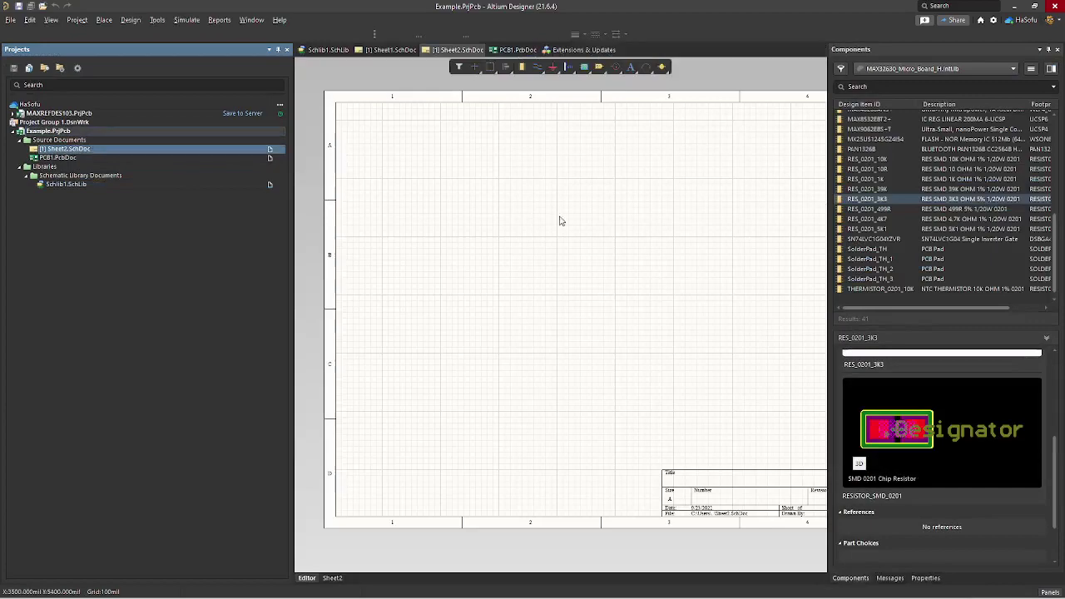
pyautogui.moveTo(560, 221); pyautogui.dragTo(485, 217, button='right')
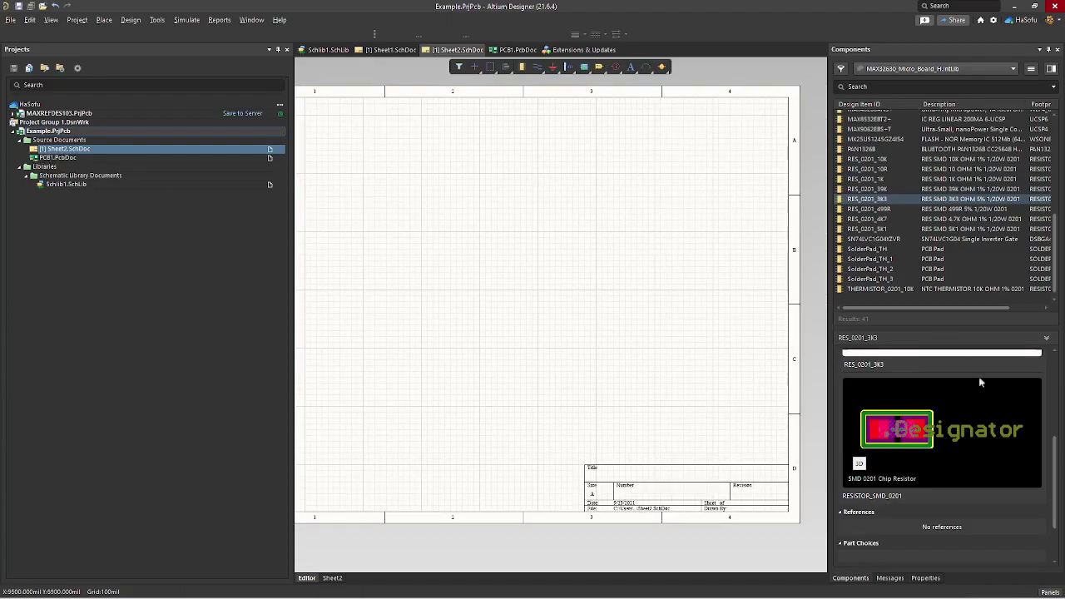
# Step: Start Place > Part and bring up the Components panel's library list
pyautogui.click(1051, 592)
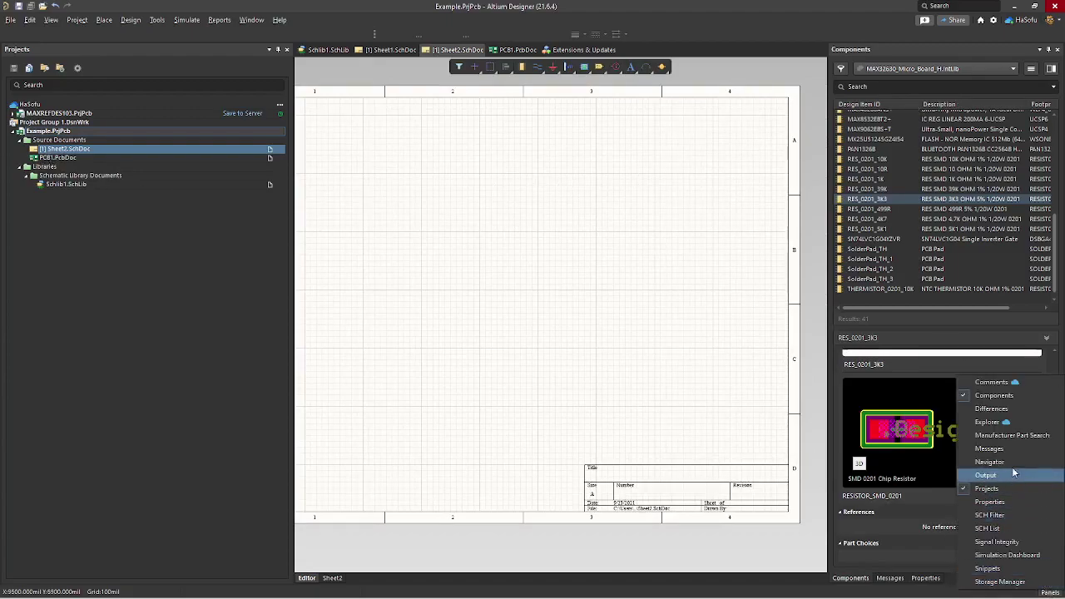
pyautogui.click(663, 328)
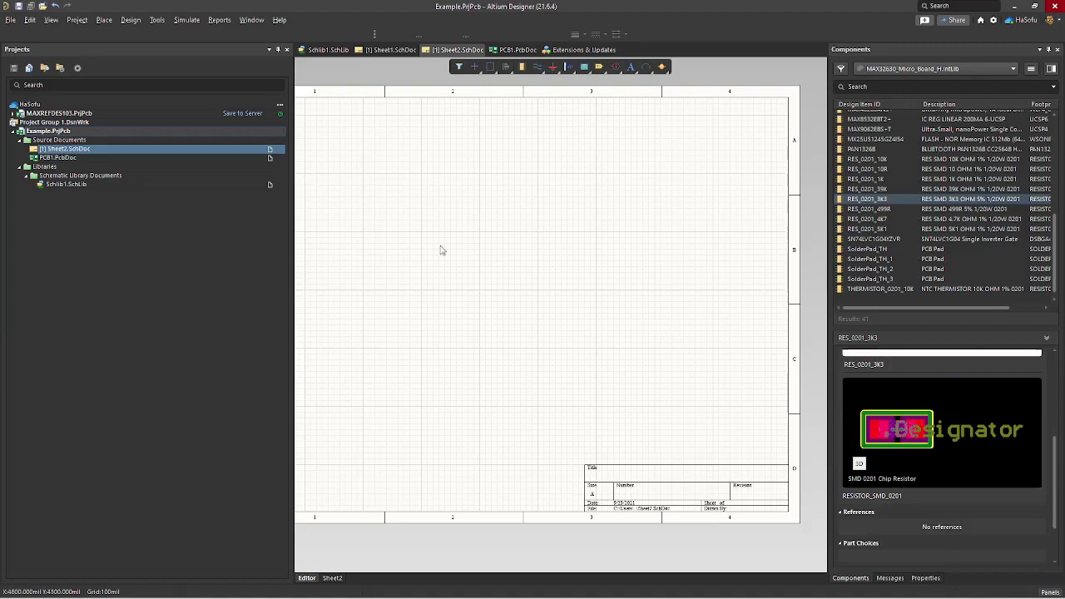
pyautogui.click(104, 19)
pyautogui.click(136, 61)
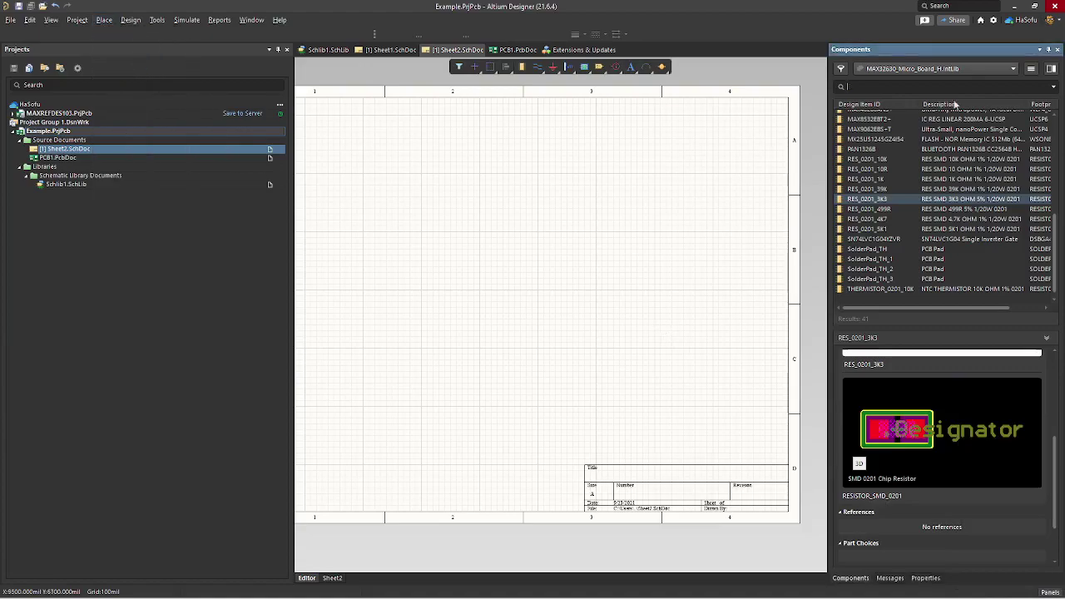
pyautogui.click(1013, 70)
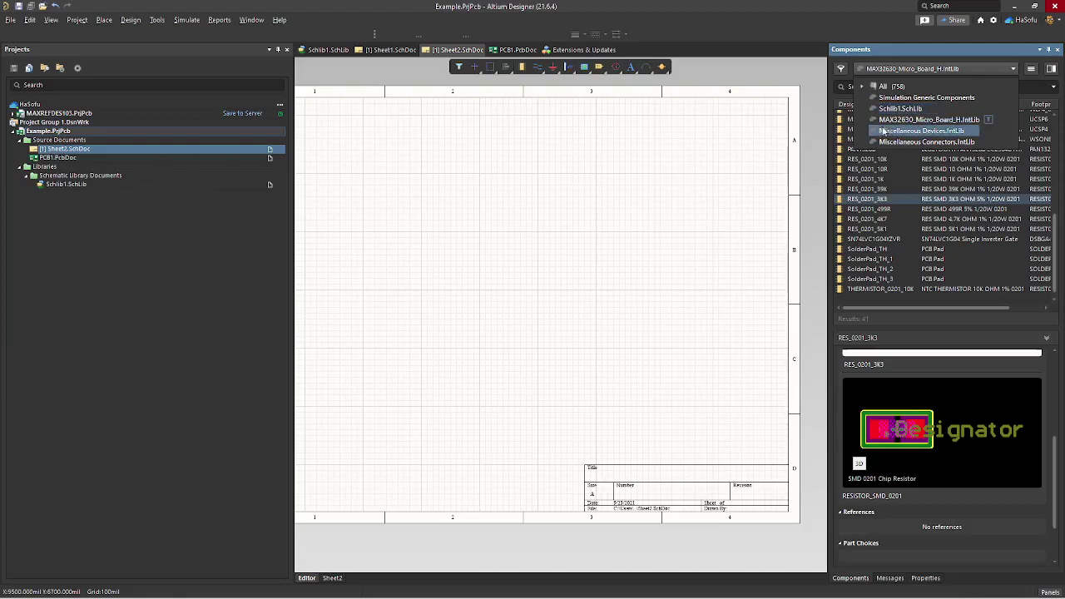
# Step: Place IC_SWITCH-ANALOG-DPDT-9-WLP from Schlib1.SchLib near Sheet2's top left as U1
pyautogui.click(911, 121)
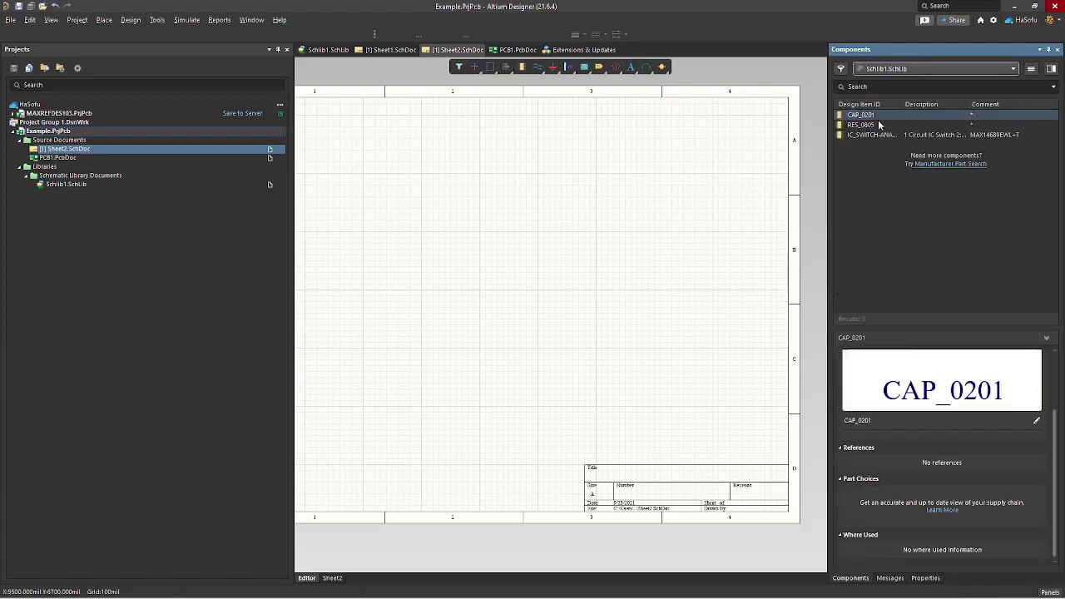
pyautogui.click(856, 138)
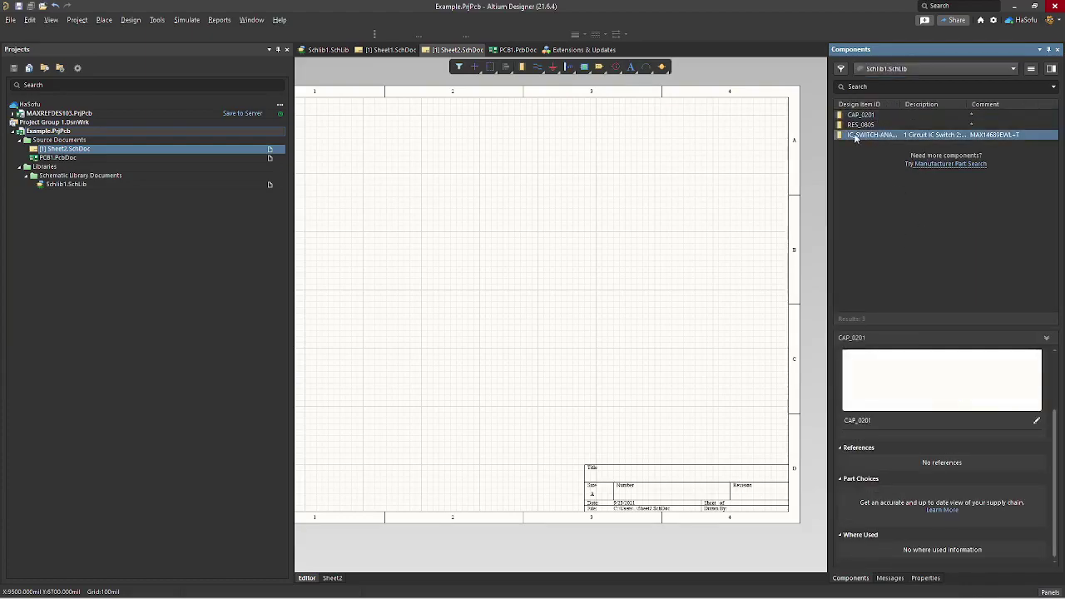
pyautogui.rightClick(870, 143)
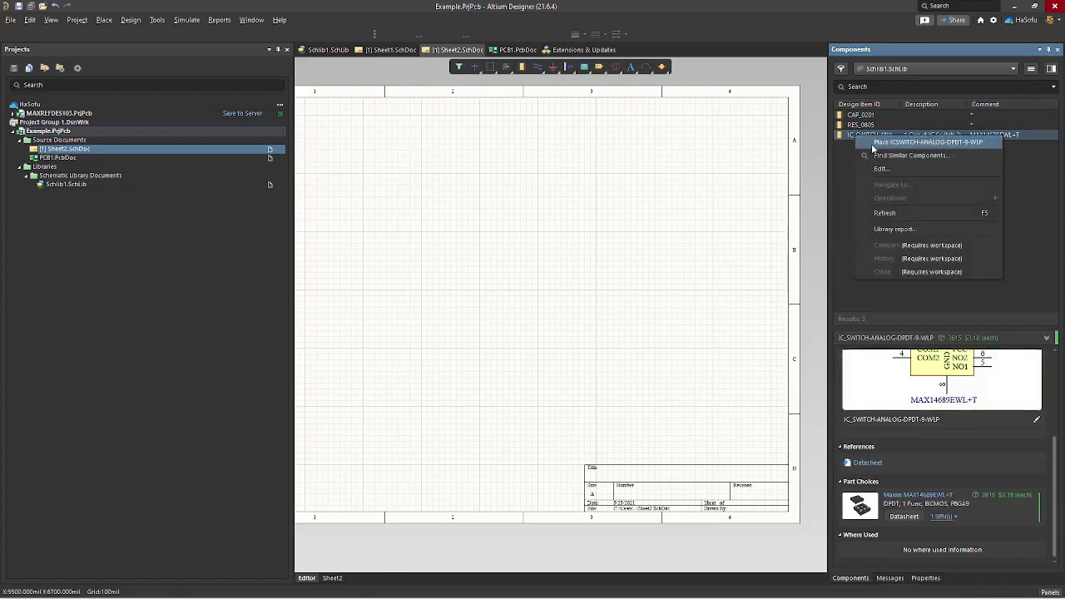
pyautogui.click(885, 142)
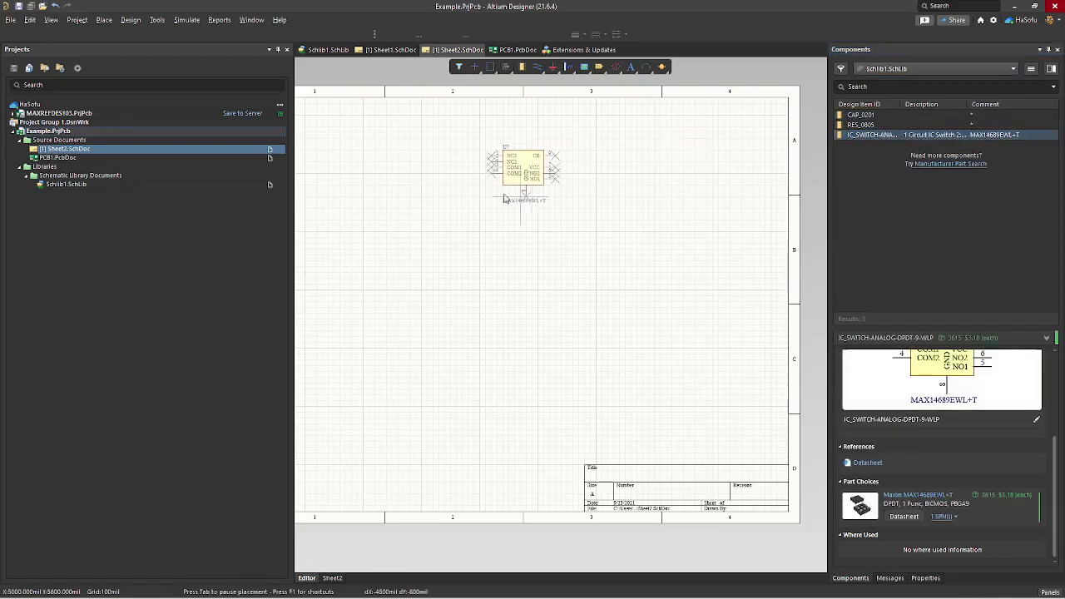
pyautogui.click(511, 188)
pyautogui.press('Escape')
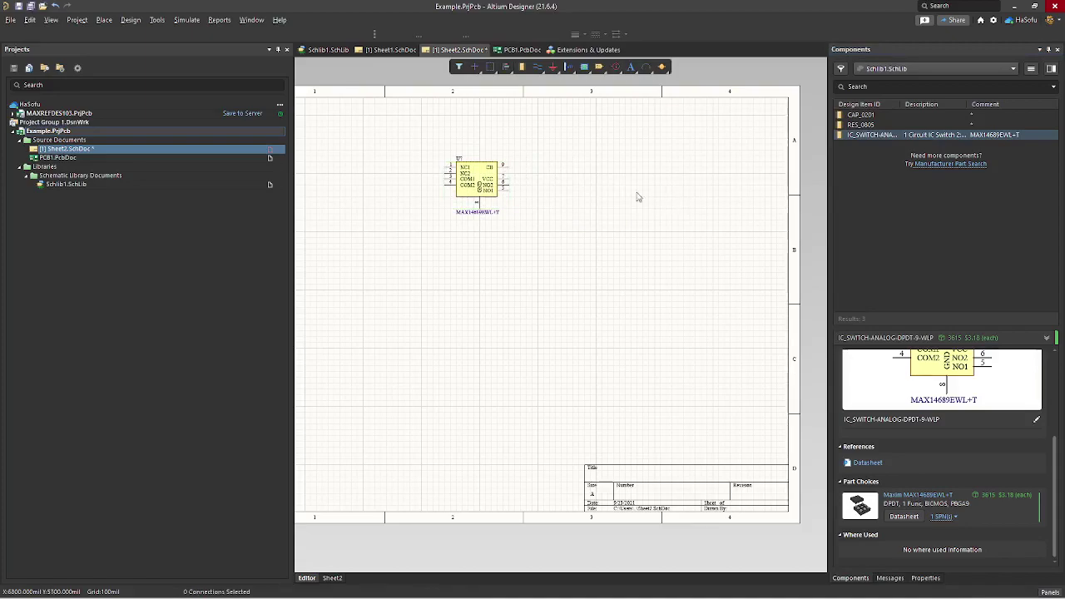
pyautogui.click(472, 171)
pyautogui.click(1006, 68)
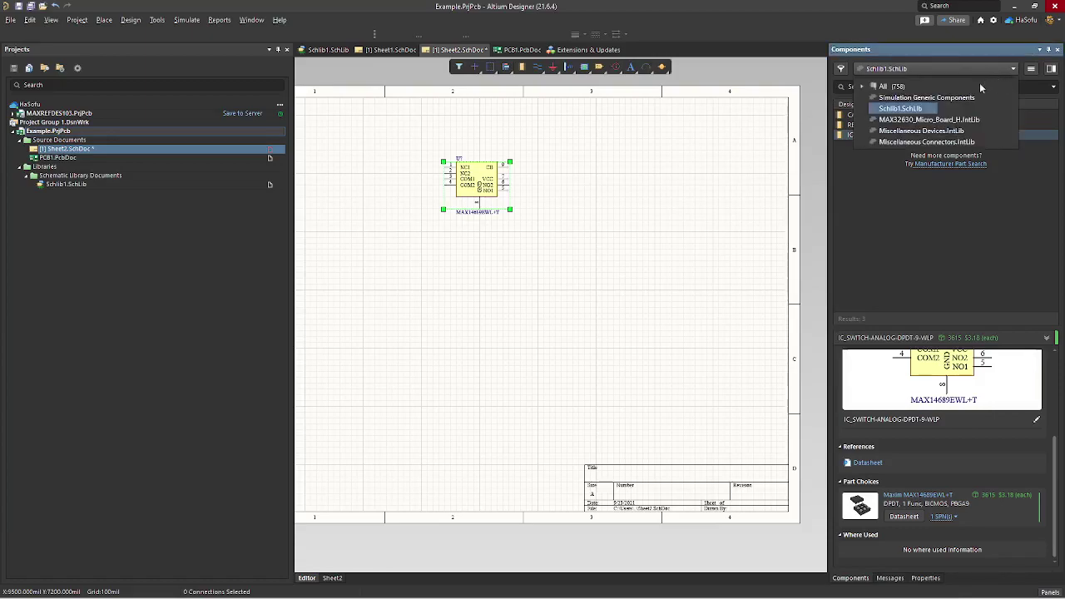
# Step: Place two CAP_0402_100n capacitors from MAX32630_Micro_Board_H.IntLib beside the switch
pyautogui.click(924, 109)
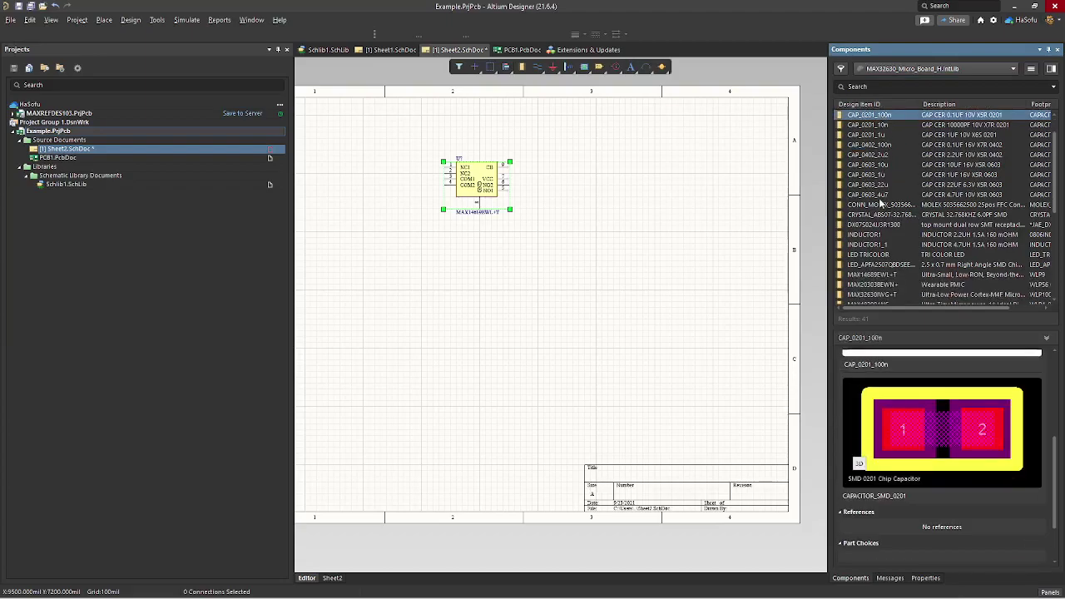
pyautogui.doubleClick(869, 145)
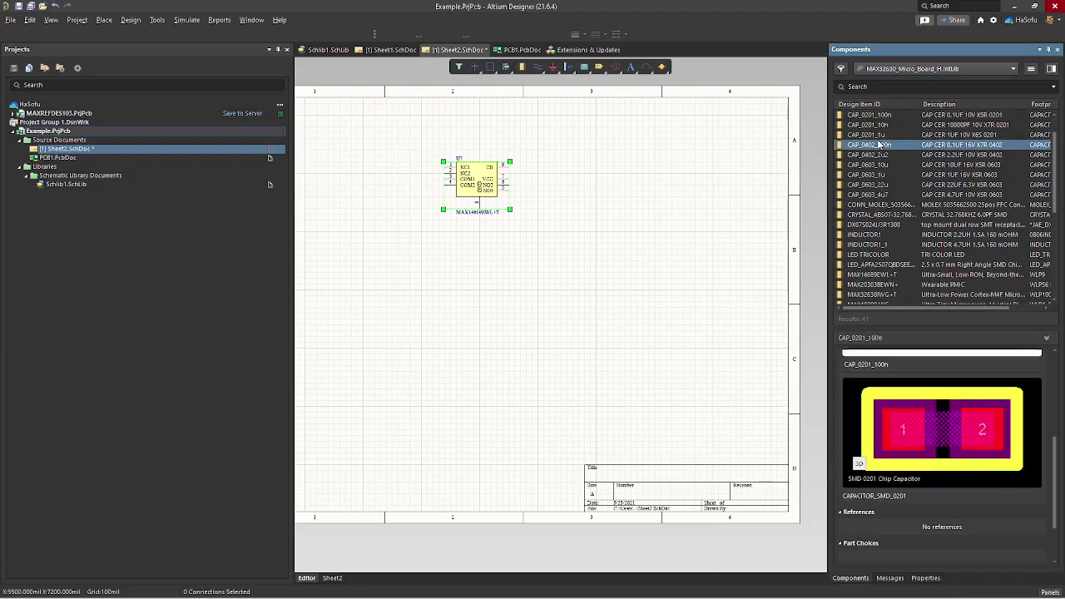
pyautogui.click(593, 235)
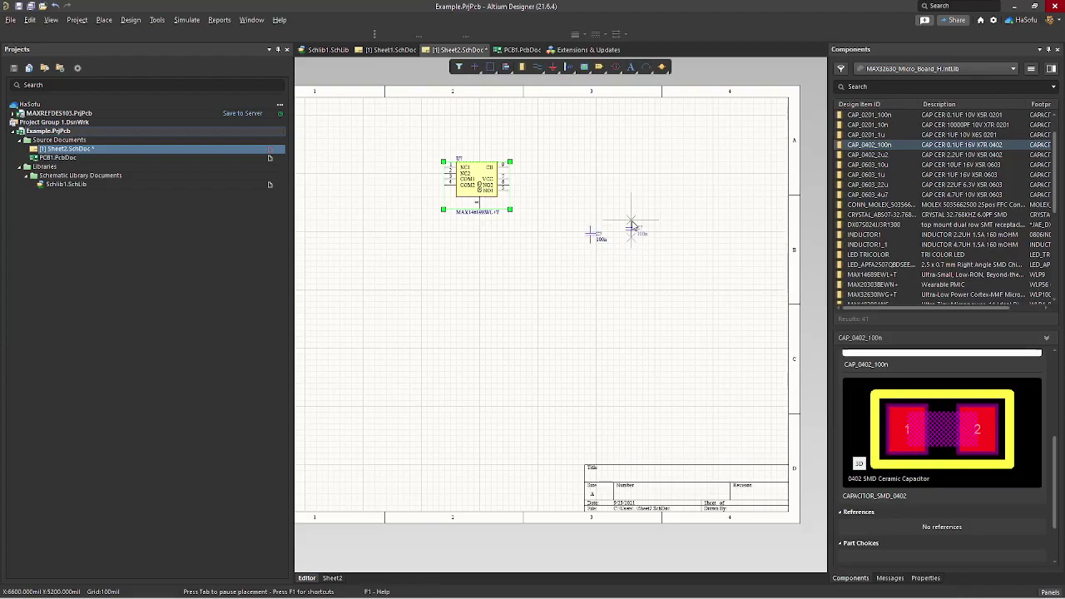
pyautogui.click(632, 228)
pyautogui.press('Escape')
pyautogui.click(713, 233)
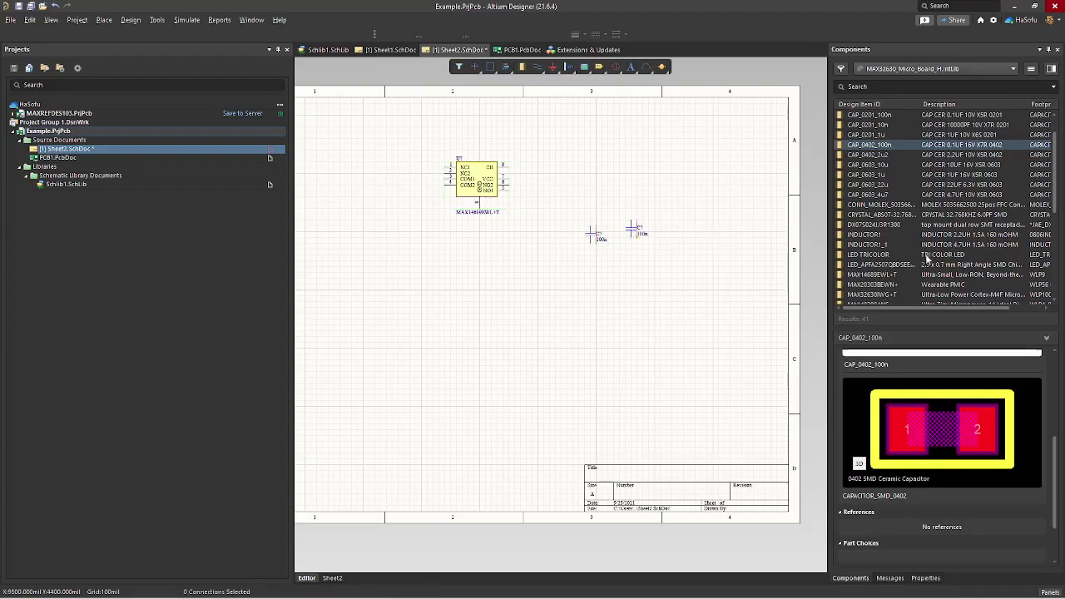
pyautogui.scroll(-7, 929, 253)
pyautogui.scroll(8, 929, 250)
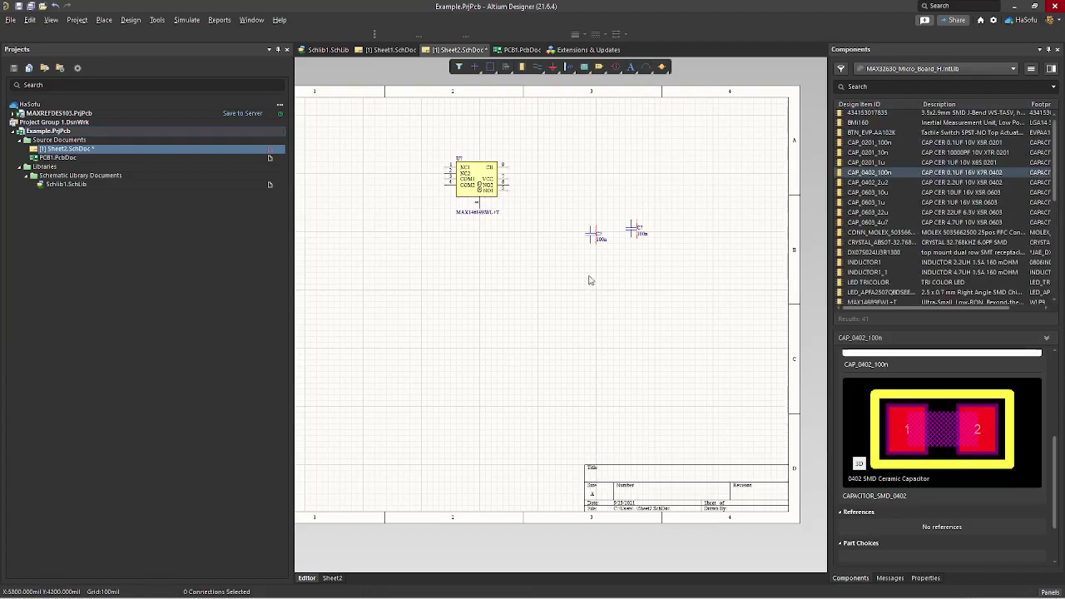
pyautogui.keyDown('ctrl'); pyautogui.scroll(4, 613, 231); pyautogui.keyUp('ctrl')
pyautogui.keyDown('ctrl'); pyautogui.scroll(-1, 601, 305); pyautogui.keyUp('ctrl')
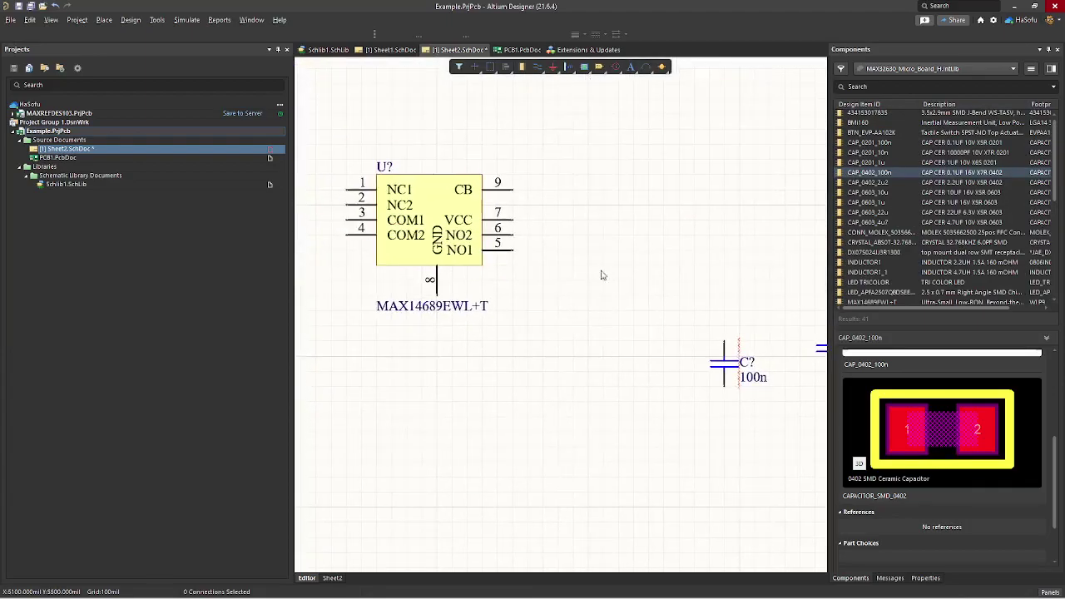
pyautogui.keyDown('ctrl'); pyautogui.scroll(-2, 606, 265); pyautogui.keyUp('ctrl')
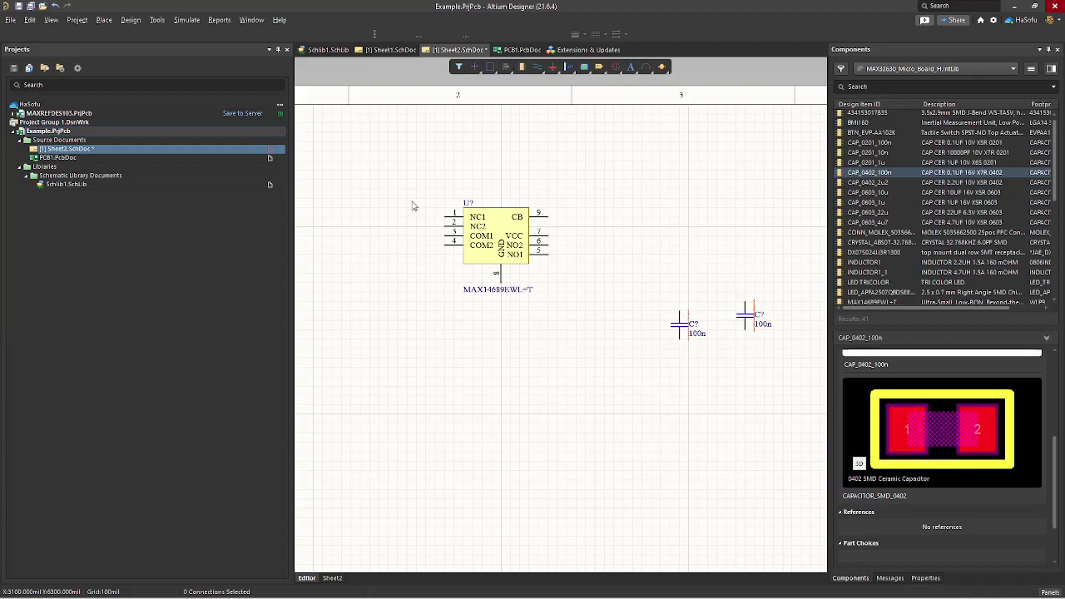
pyautogui.keyDown('ctrl'); pyautogui.scroll(-2, 412, 206); pyautogui.keyUp('ctrl')
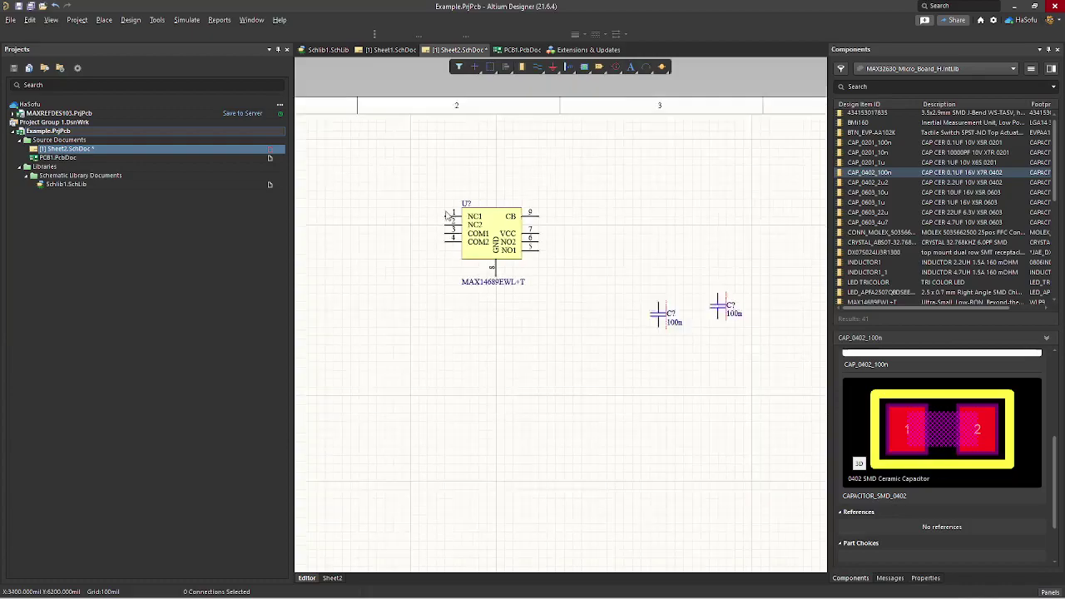
pyautogui.moveTo(409, 300); pyautogui.dragTo(502, 261, button='right')
pyautogui.keyDown('ctrl'); pyautogui.scroll(-2, 521, 269); pyautogui.keyUp('ctrl')
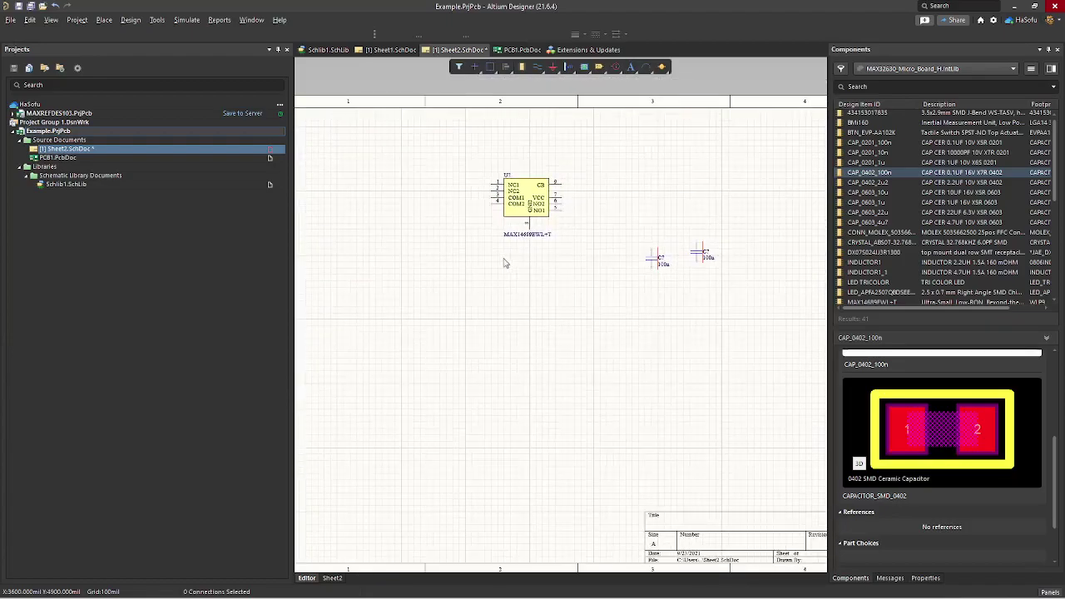